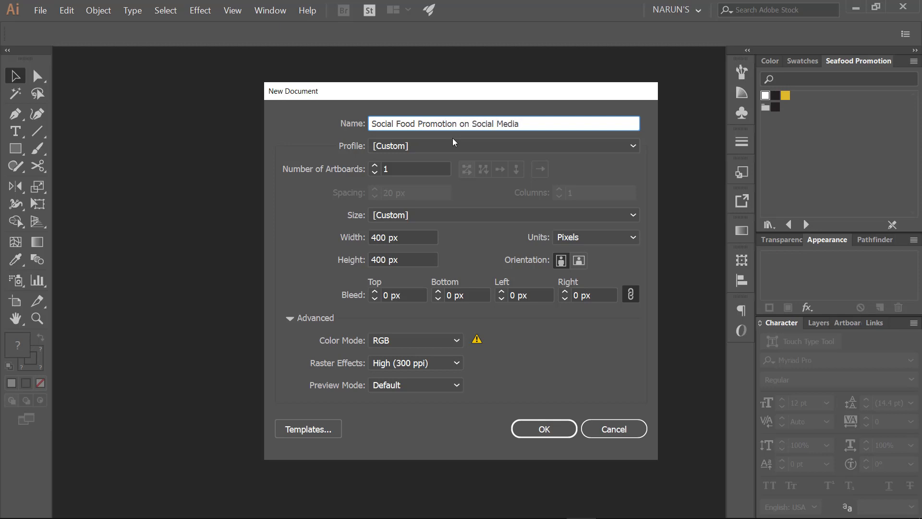
Create the "Social Food Promotion on Social Media" document with a 400 px width and 400 px height.
left_click(424, 237)
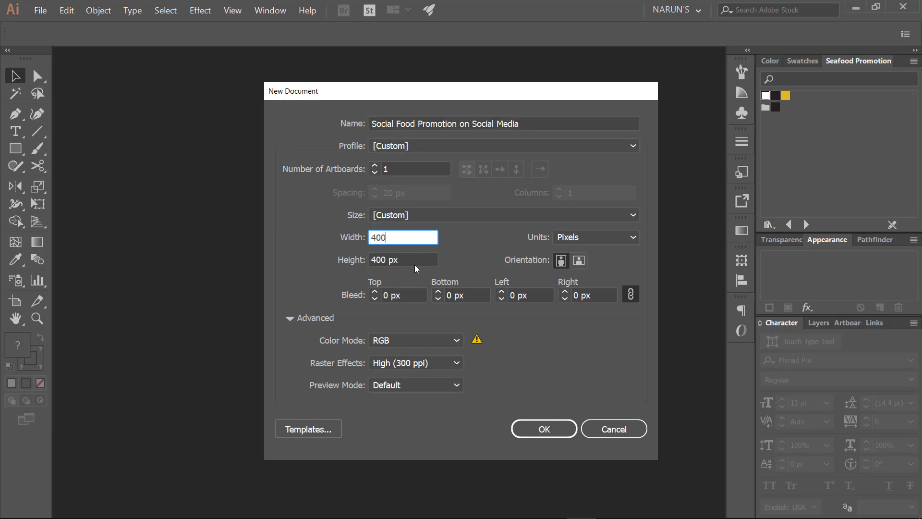
type("400")
key("Tab")
left_click(561, 429)
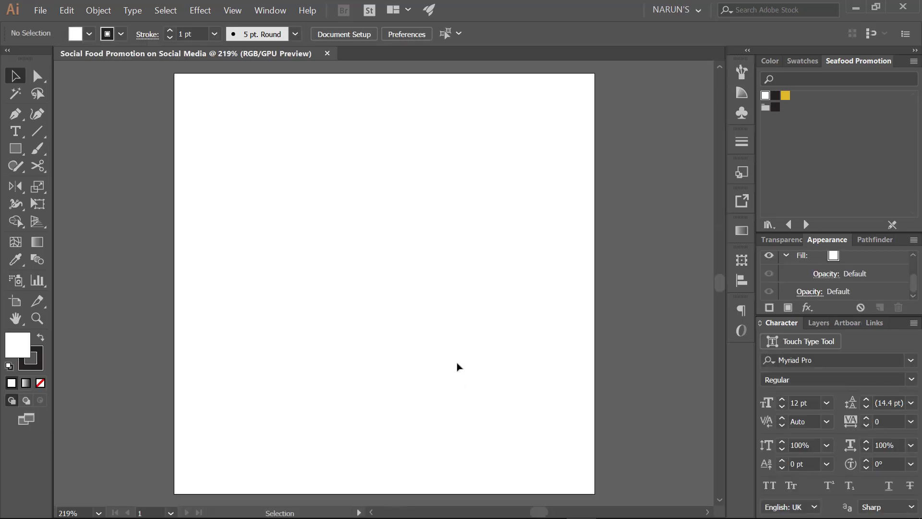
Place food.jpg as a linked image, starting at the artboard's upper-left corner.
left_click(34, 10)
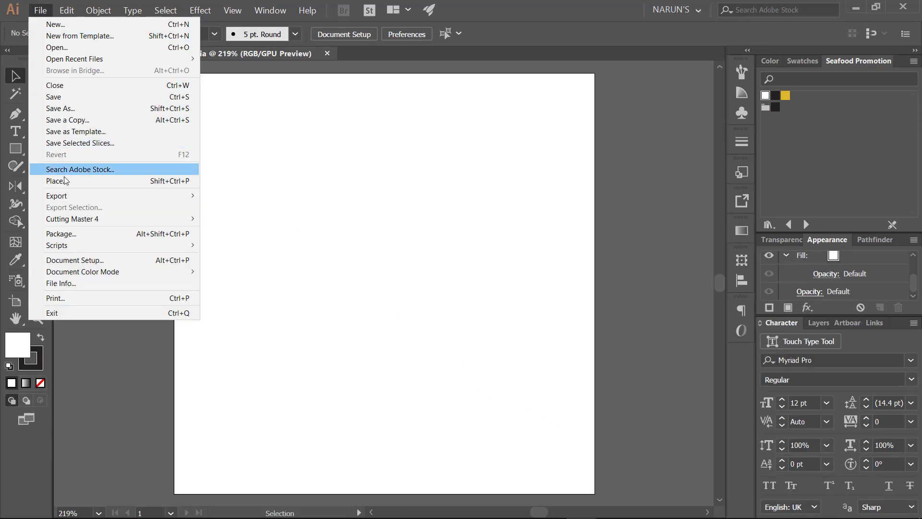
left_click(86, 182)
double_click(544, 181)
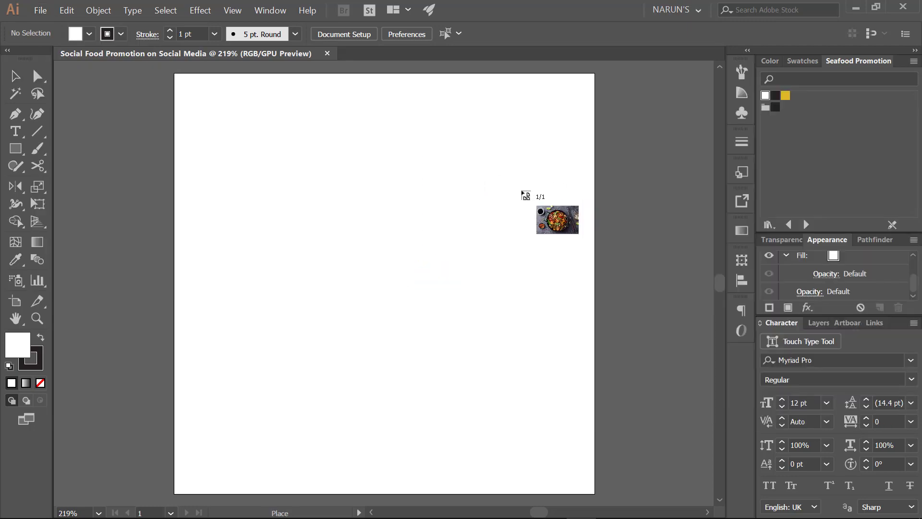
left_click(175, 75)
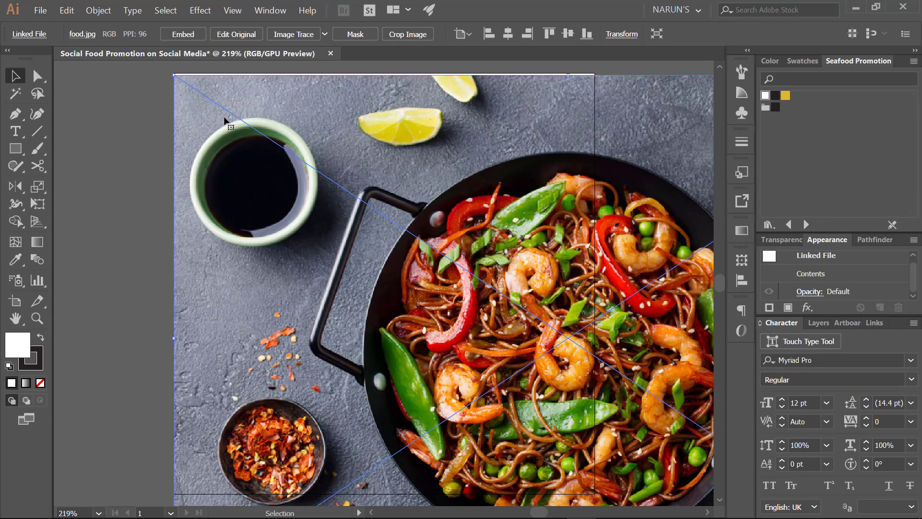
Scale the food photo down proportionally to the artboard's width and apply a clipping mask to it.
scroll(224, 130, "down", 4)
left_click_drag(261, 135, 263, 160)
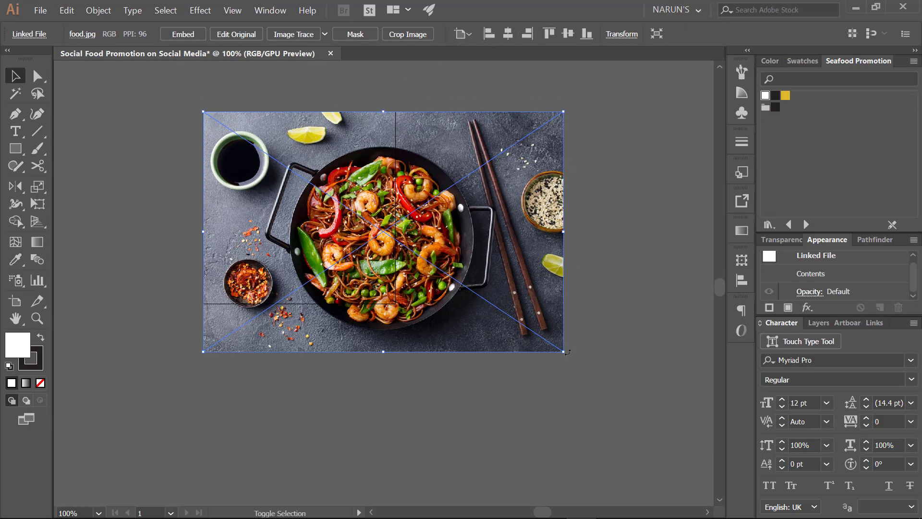
left_click_drag(564, 352, 397, 276)
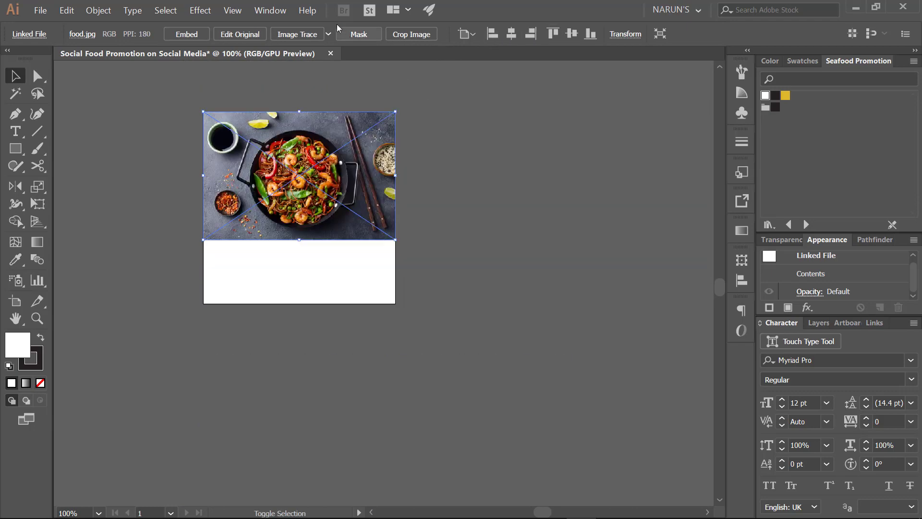
left_click(356, 34)
left_click(453, 158)
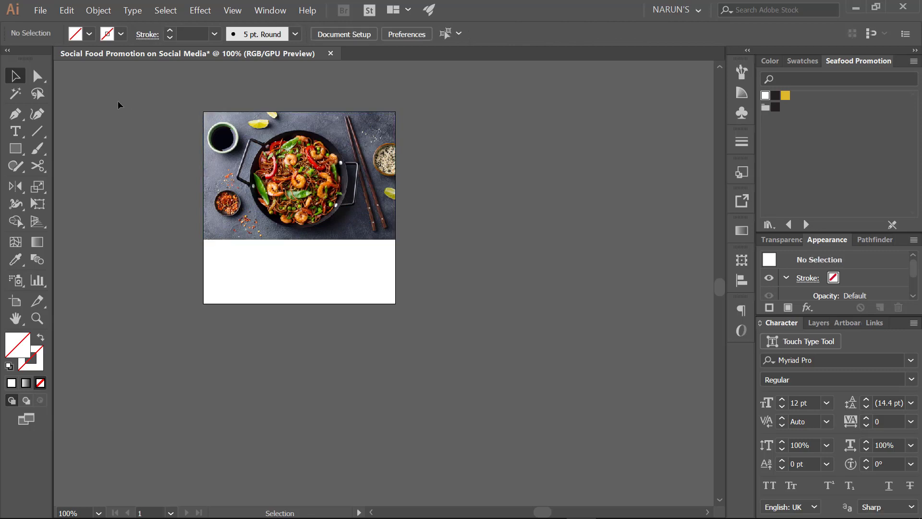
Extend the clipping mask to the artboard's lower edge, and enlarge and position the photo inside it to fill the square.
left_click(38, 76)
left_click(291, 244)
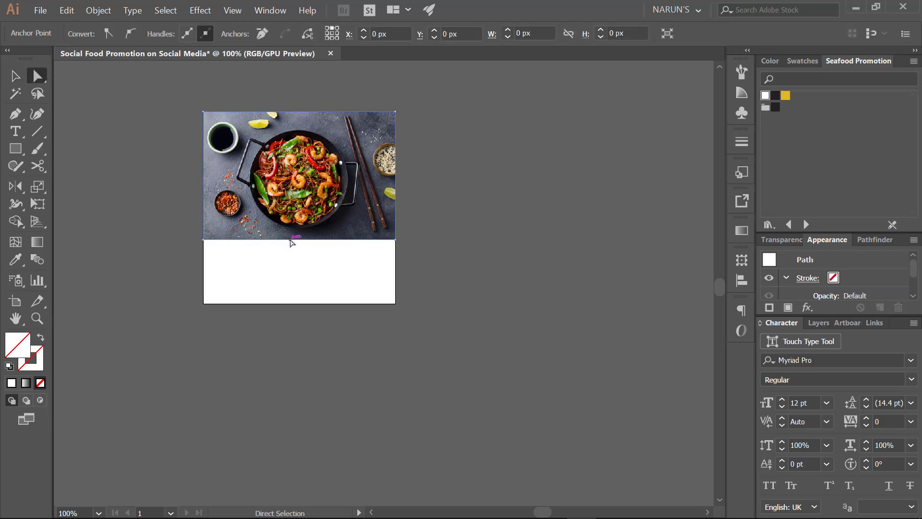
left_click(443, 271)
left_click(342, 211)
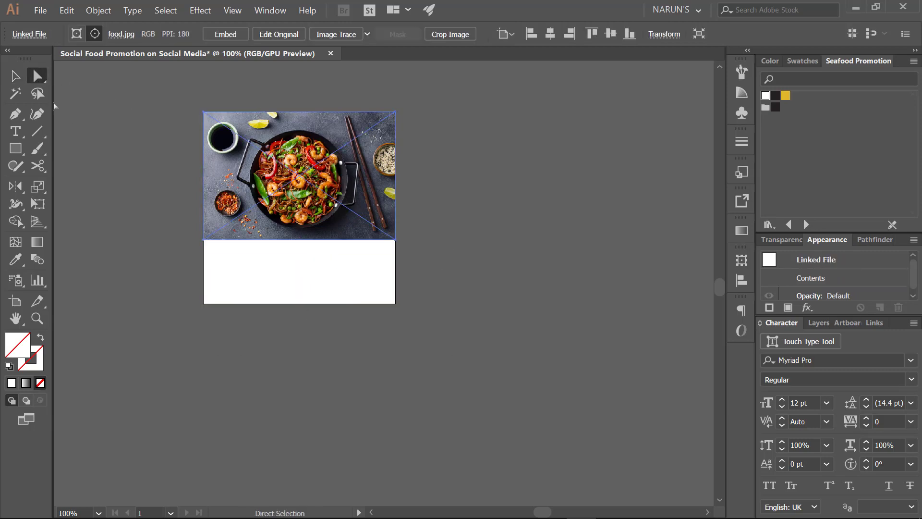
left_click(24, 83)
left_click_drag(299, 249, 299, 304)
left_click_drag(352, 255, 328, 251)
scroll(329, 251, "up", 2)
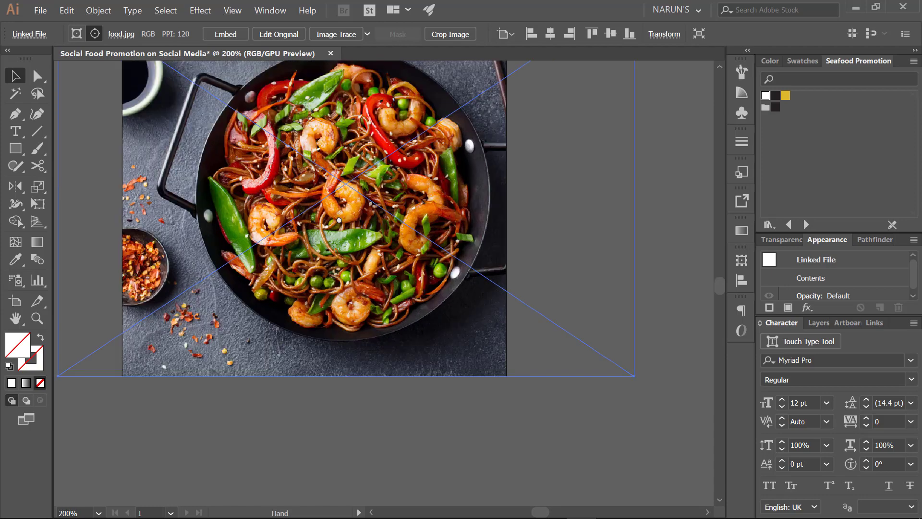
left_click_drag(332, 206, 366, 305)
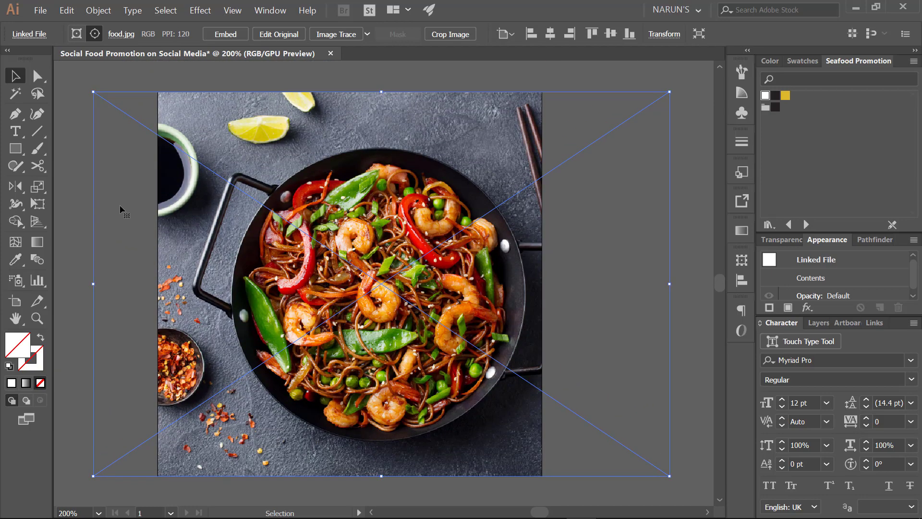
Draw a closed wave shape with the Pen tool across the artboard's lower edge and fill it with the yellow swatch.
left_click(16, 116)
scroll(151, 375, "down", 2)
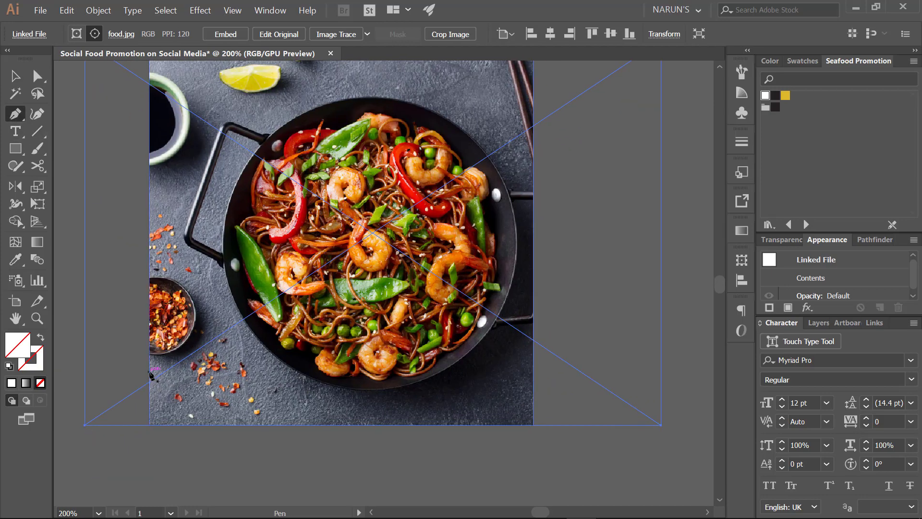
left_click(127, 367)
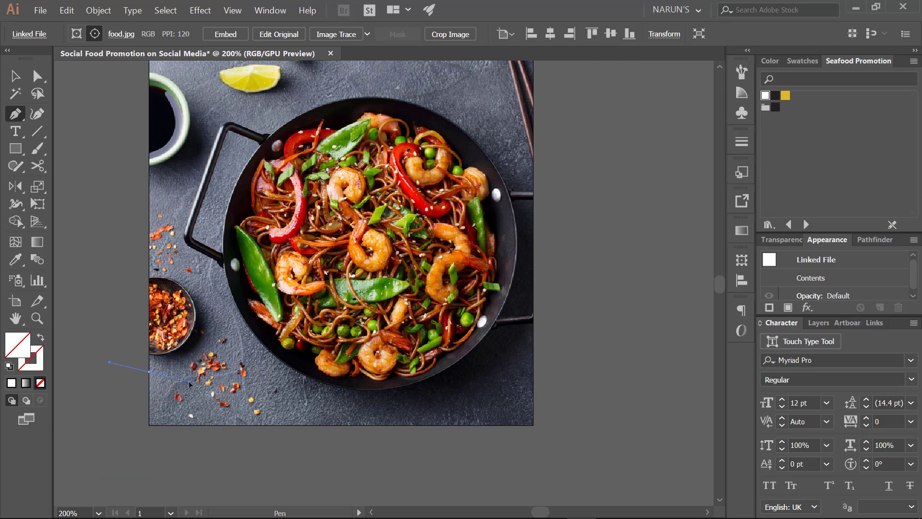
left_click_drag(315, 384, 366, 378)
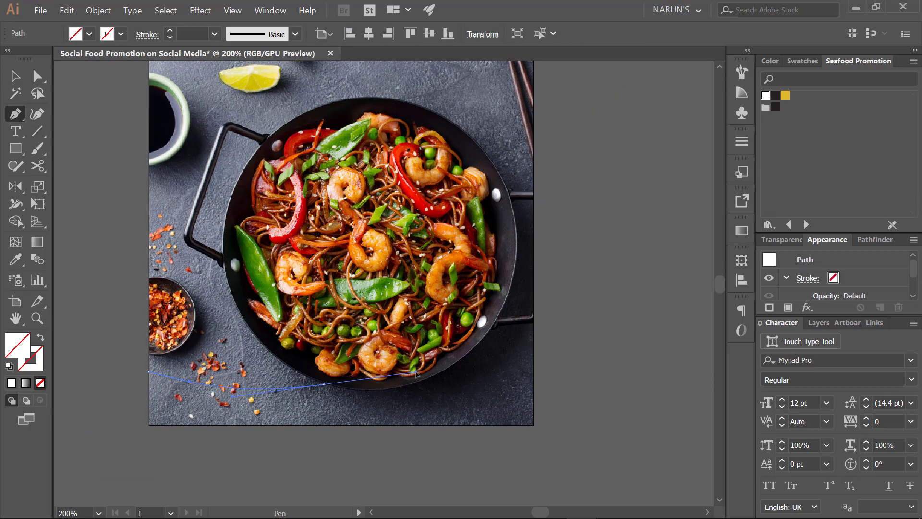
left_click_drag(533, 346, 613, 372)
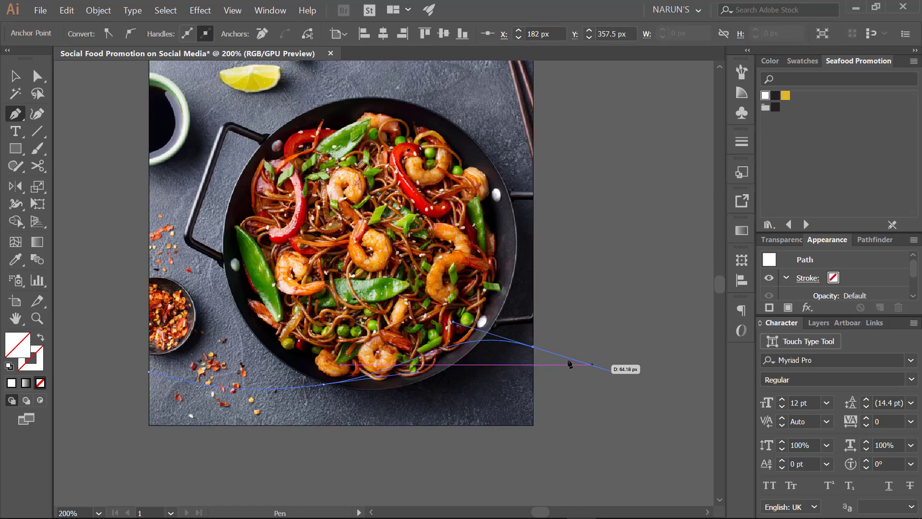
left_click(534, 346)
left_click(533, 424, "shift")
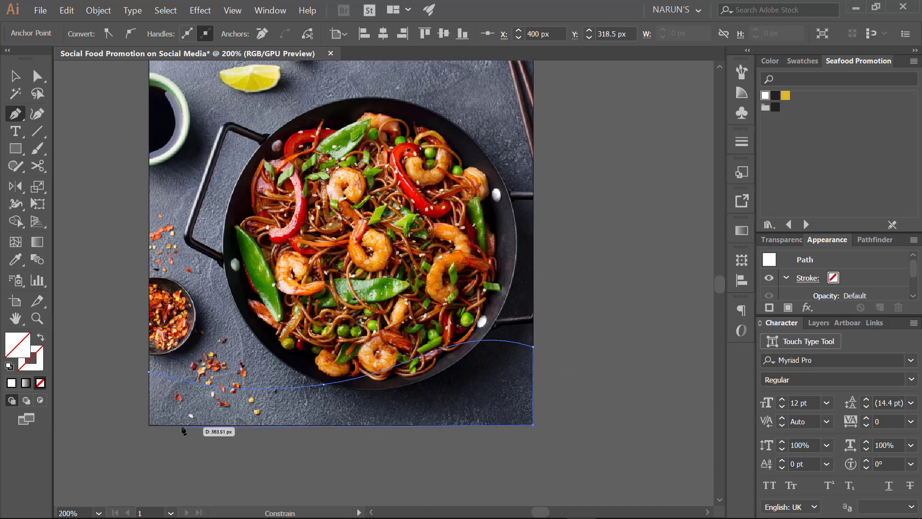
left_click(149, 425, "shift")
left_click(149, 371)
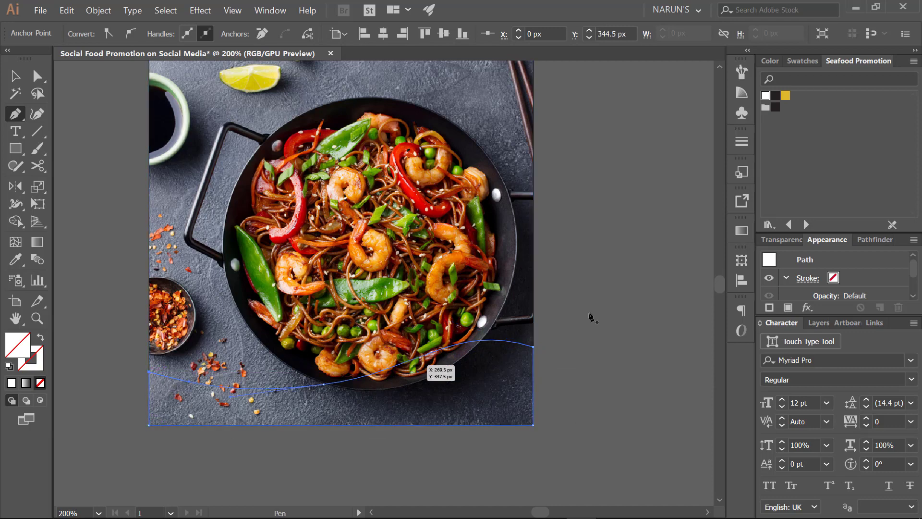
left_click(786, 95)
key("v")
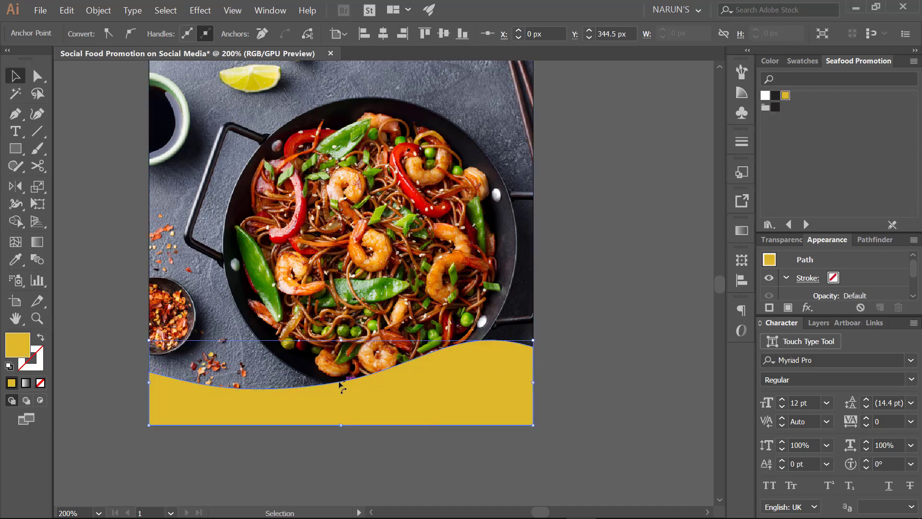
Smooth the yellow wave by moving its middle anchor left and slightly up to about X 129 px, Y 356 px.
key("a")
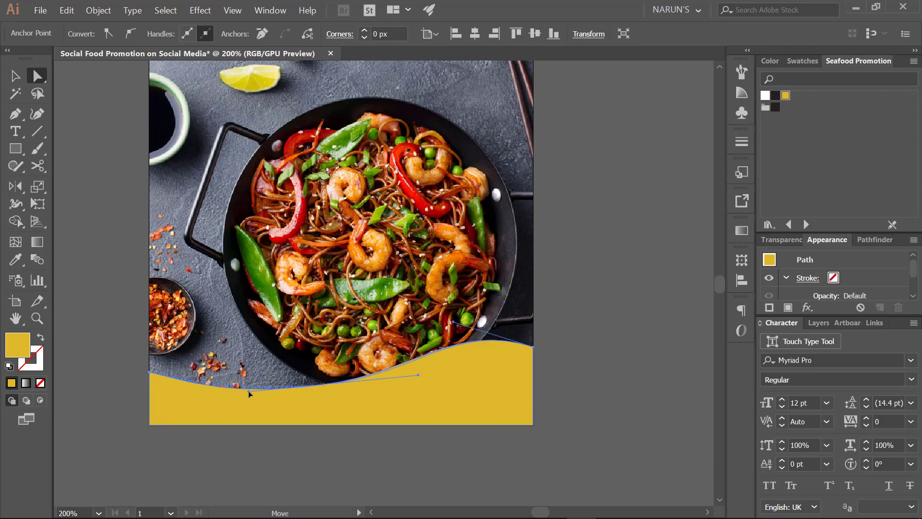
left_click_drag(325, 383, 265, 384)
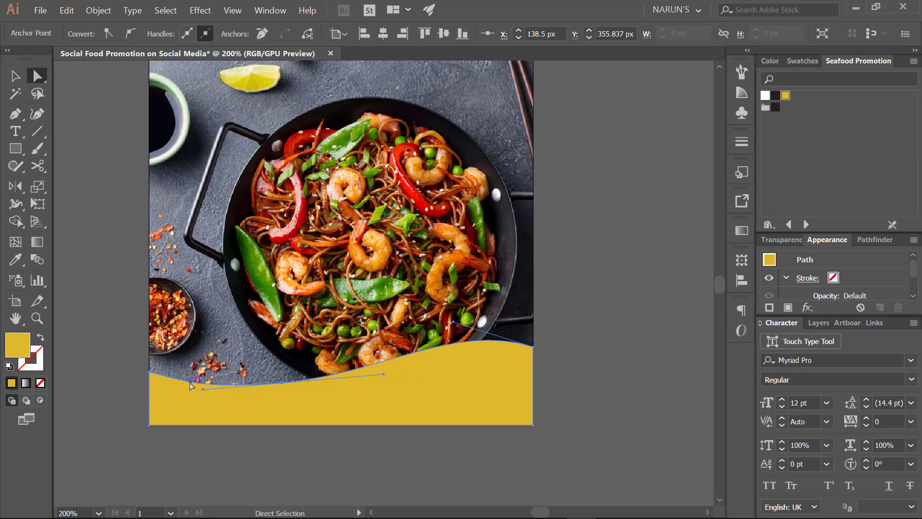
left_click_drag(177, 378, 188, 380)
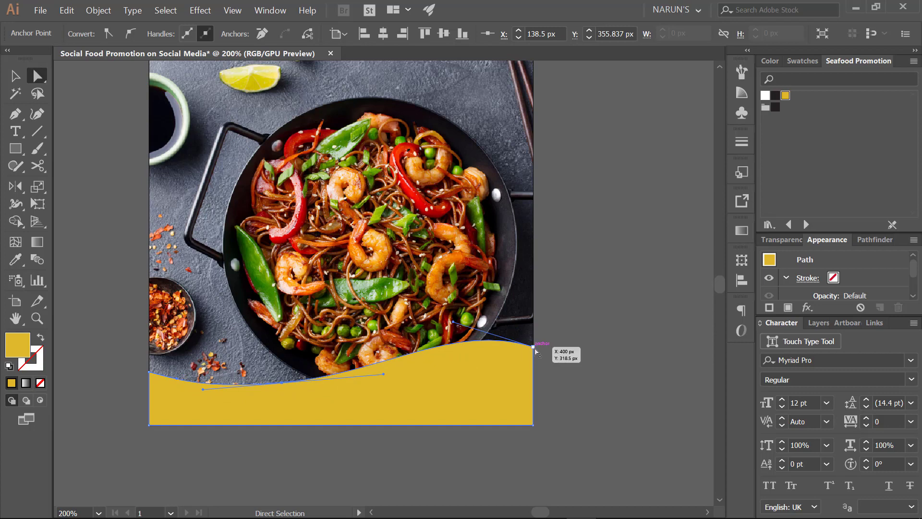
key("ctrl+z")
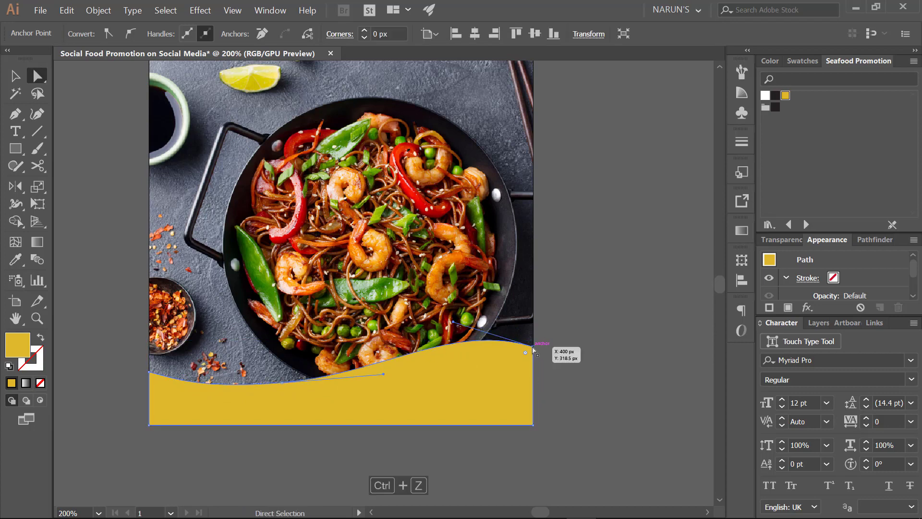
left_click(532, 349)
left_click_drag(532, 349, 532, 342)
left_click_drag(550, 348, 572, 220)
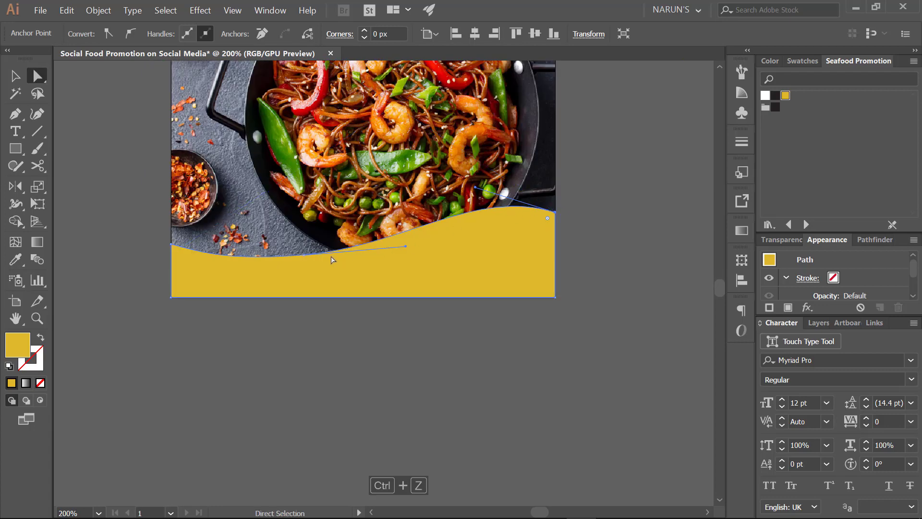
left_click_drag(303, 255, 295, 256)
left_click(618, 220)
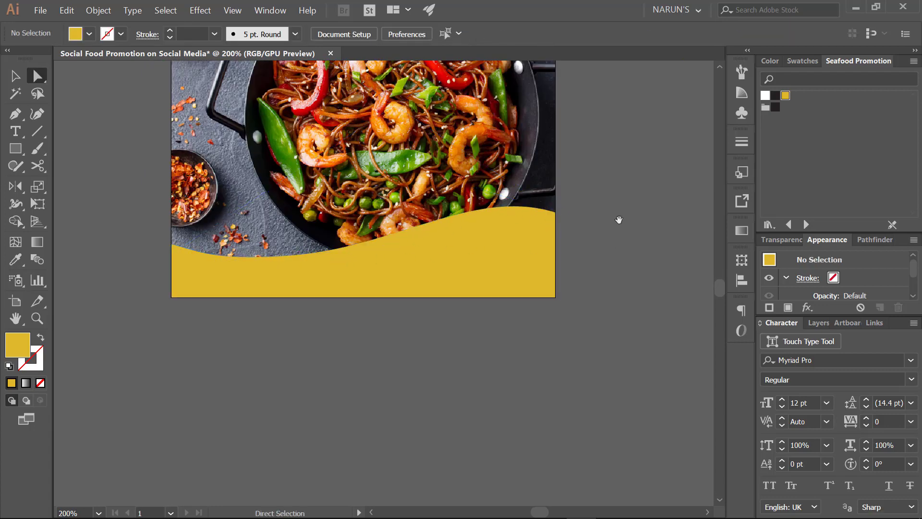
Fine-tune the direction handle at the yellow wave's middle anchor.
left_click_drag(531, 229, 546, 249)
left_click(337, 275)
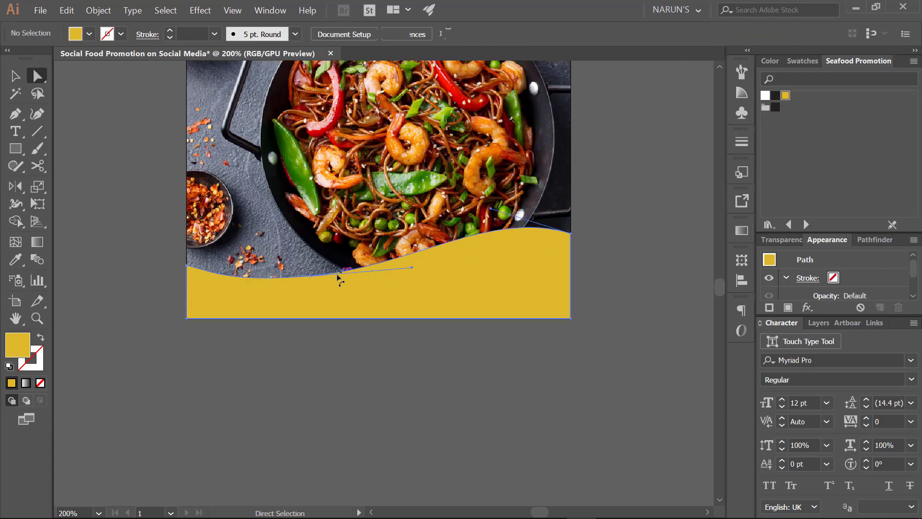
left_click(310, 276)
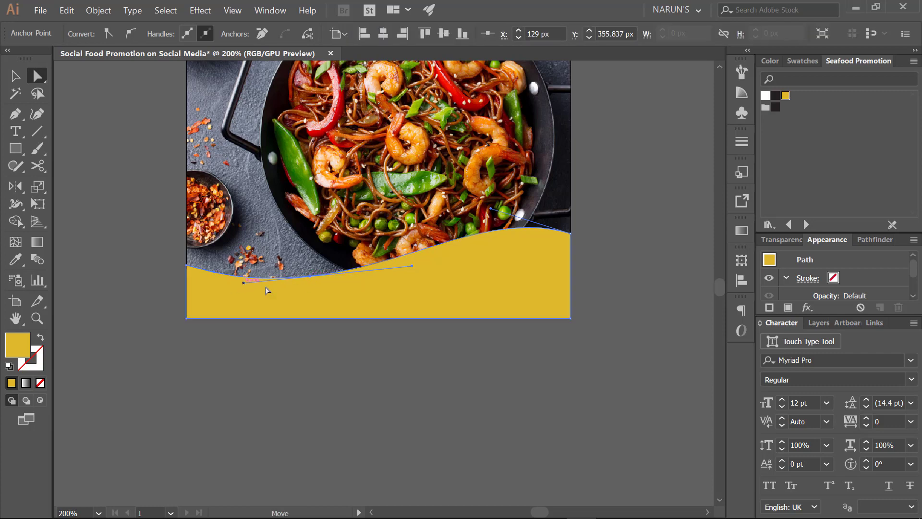
left_click(339, 360)
left_click_drag(344, 361, 416, 376)
key("v")
left_click(475, 330)
left_click_drag(563, 302, 525, 285)
Adjust the direction handle of the wave's right end anchor to flatten the crest slightly.
key("a")
left_click(525, 291)
left_click_drag(444, 261, 448, 262)
left_click(584, 287)
left_click_drag(575, 271, 584, 294)
left_click(501, 304)
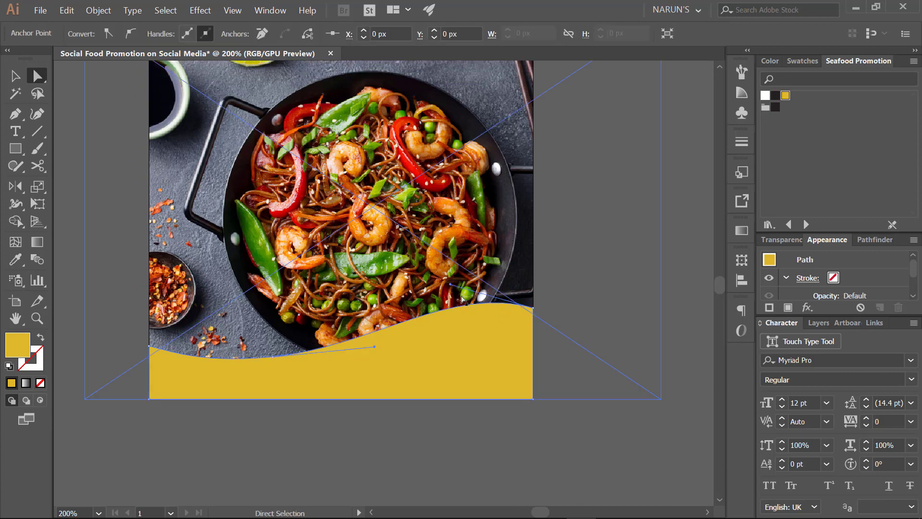
left_click_drag(450, 285, 448, 289)
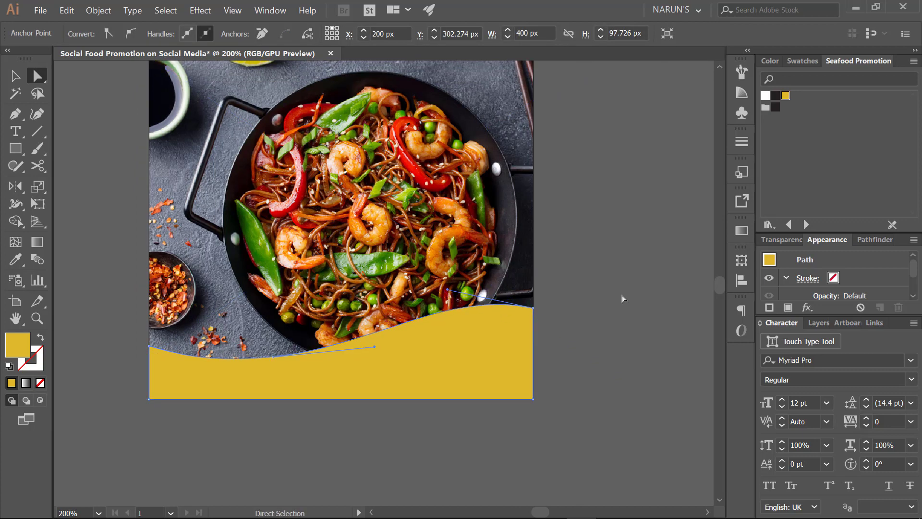
left_click(620, 296)
Copy the yellow wave, paste the copy in back, and fill it with white.
left_click_drag(583, 309, 593, 316)
key("v")
left_click(491, 360)
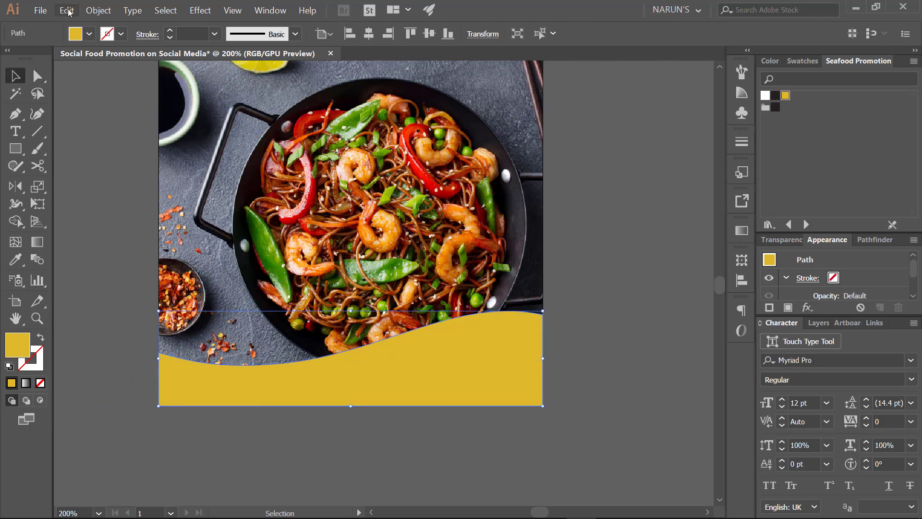
left_click(67, 10)
left_click(80, 63)
left_click(67, 10)
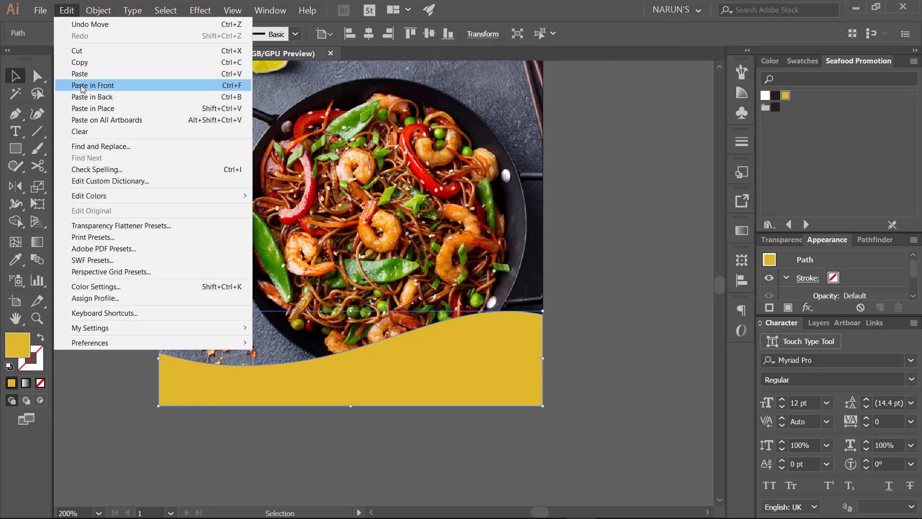
left_click(86, 98)
left_click(765, 96)
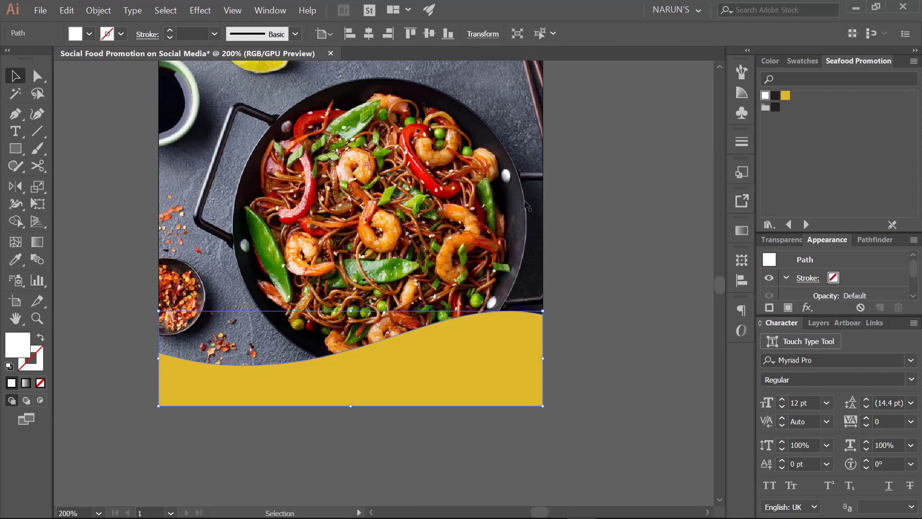
Shear the white copy with Free Transform, raising its left end to form a tapering band above the yellow wave.
left_click(37, 204)
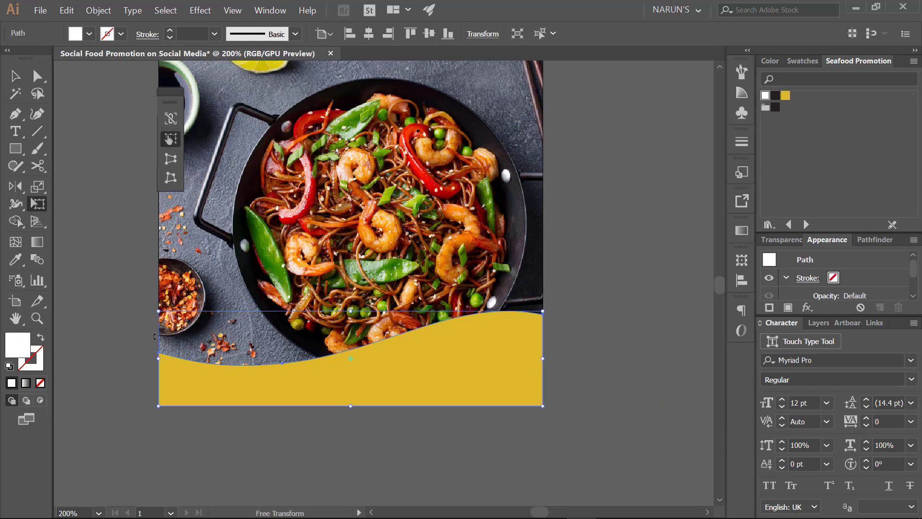
left_click_drag(159, 357, 156, 329)
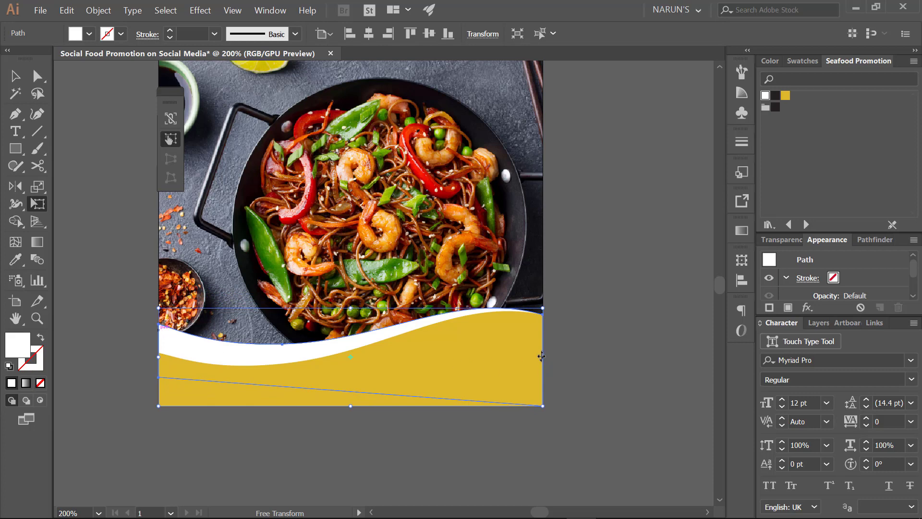
left_click_drag(542, 358, 542, 360)
left_click_drag(371, 377, 400, 353)
left_click_drag(186, 336, 186, 338)
key("v")
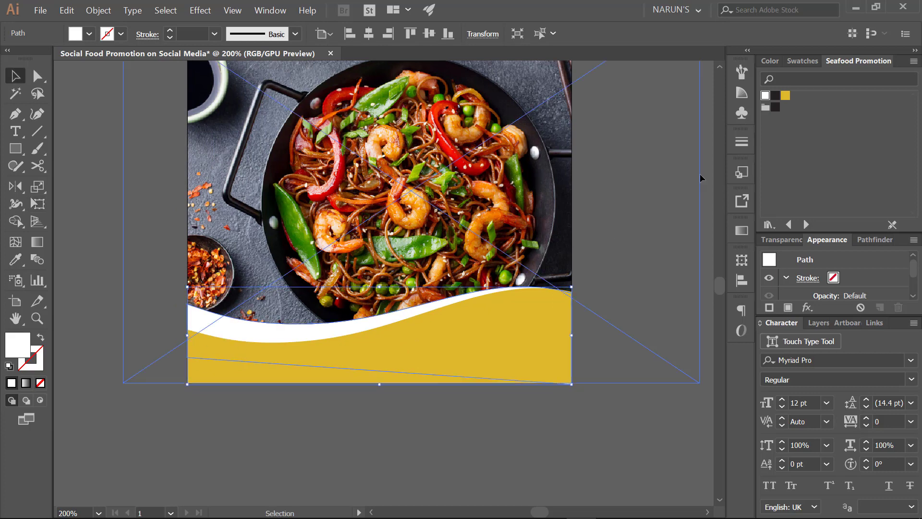
Recolour the white wave copy with the yellow swatch, darkened to H 46.75, S 91.06, B 70.2 using HSB values, and deselect it.
left_click(786, 95)
left_click(771, 61)
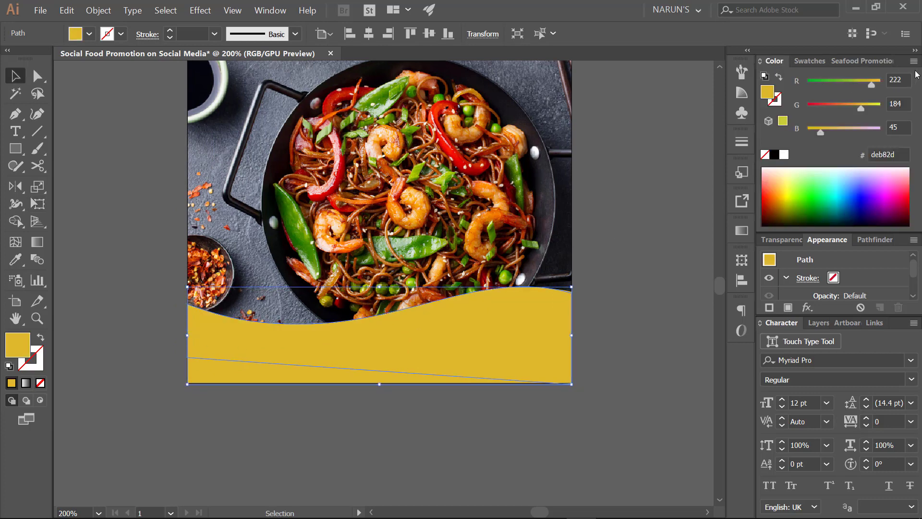
left_click(914, 61)
left_click(866, 99)
left_click_drag(863, 111, 860, 131)
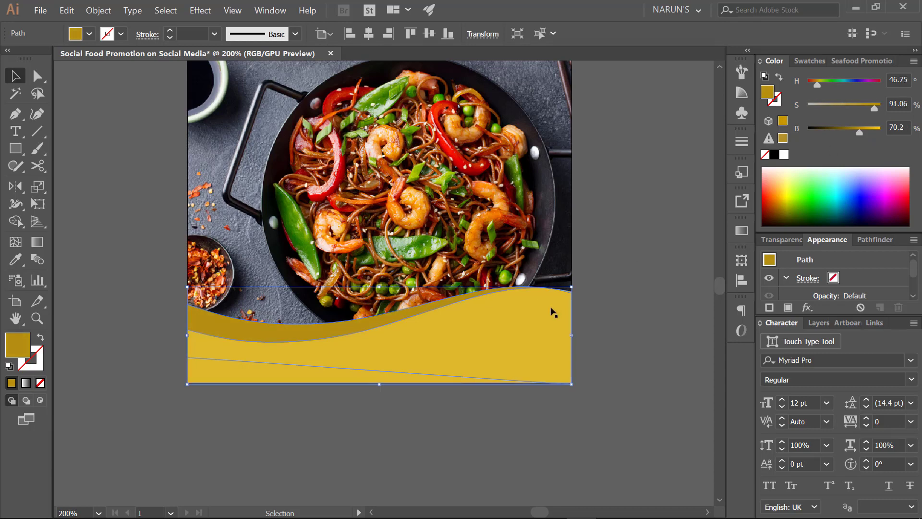
left_click_drag(581, 284, 577, 311)
left_click(607, 295)
Draw an open curved path about 298 px wide and 38 px high along the dark gold band from the artboard's left edge.
key("p")
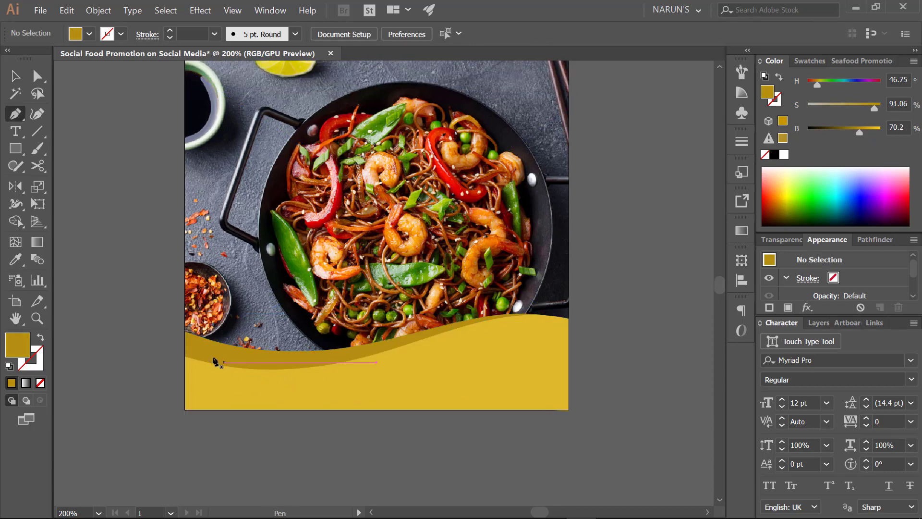
left_click(184, 345)
left_click_drag(298, 361, 374, 354)
left_click_drag(471, 323, 508, 321)
key("v")
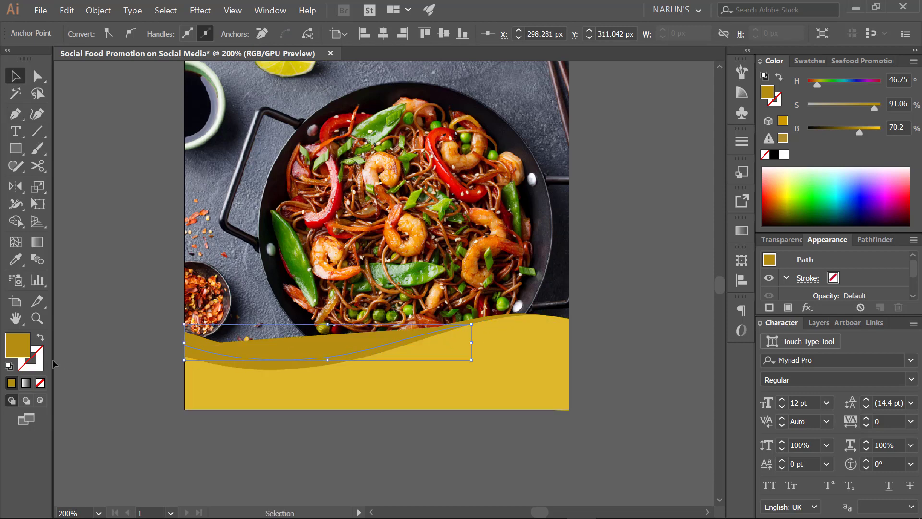
Give the curved path no fill and a white 2 pt stroke with round caps and round joins.
left_click(41, 338)
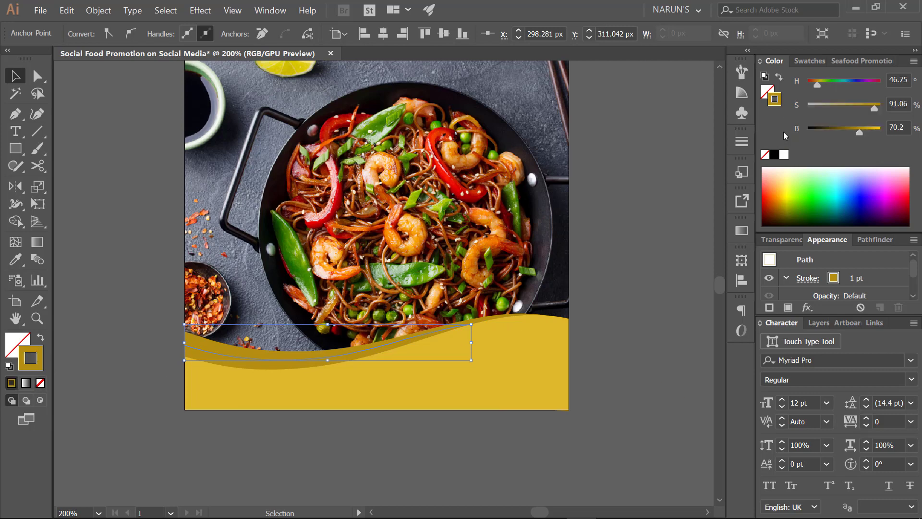
left_click(784, 154)
left_click(741, 142)
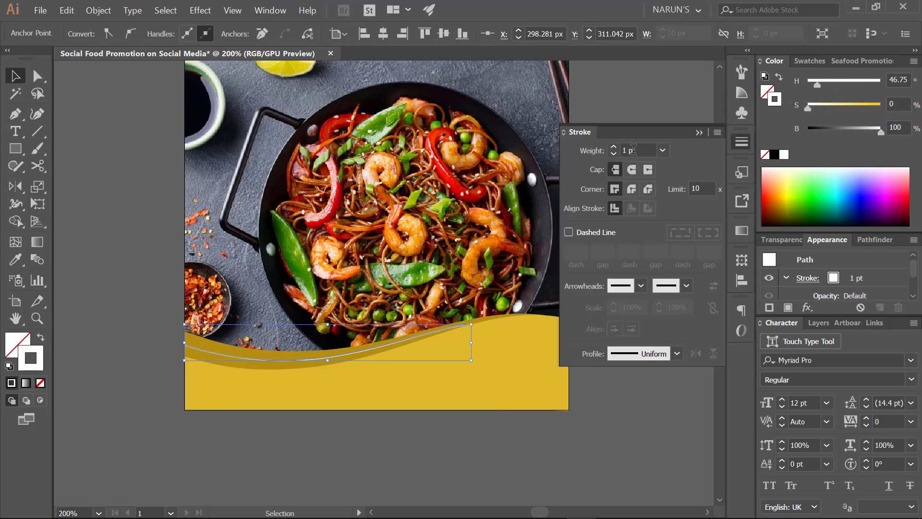
left_click(633, 150)
type("2")
key("Tab")
left_click(632, 189)
left_click(631, 169)
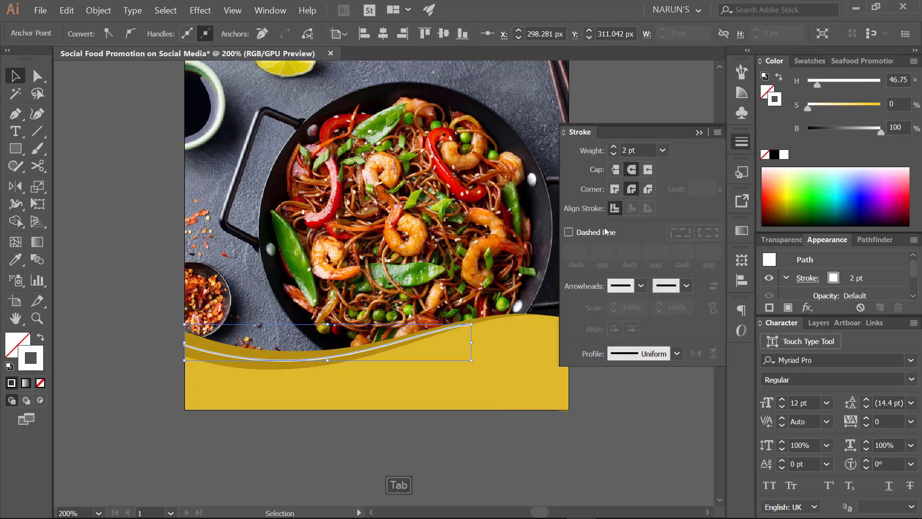
Make the curve's stroke a dashed line with a 3 pt dash and 5 pt gap.
left_click(606, 232)
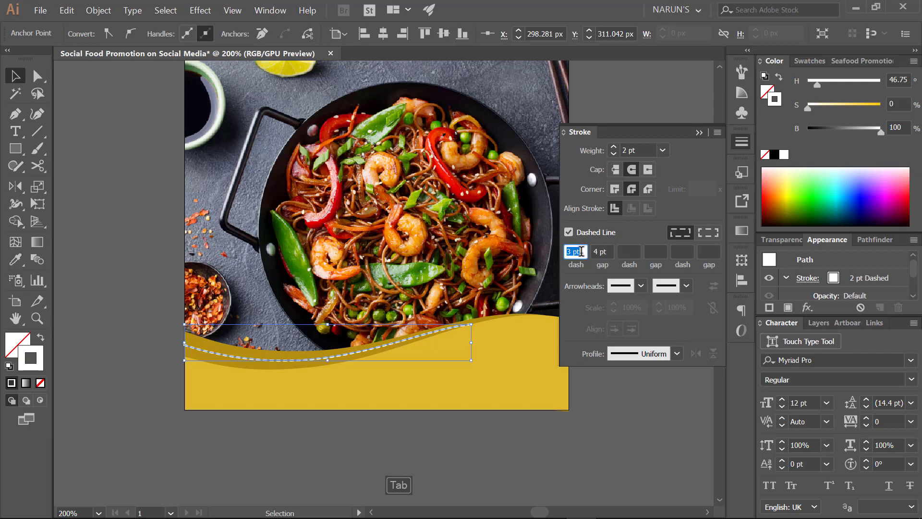
type("4")
key("Tab")
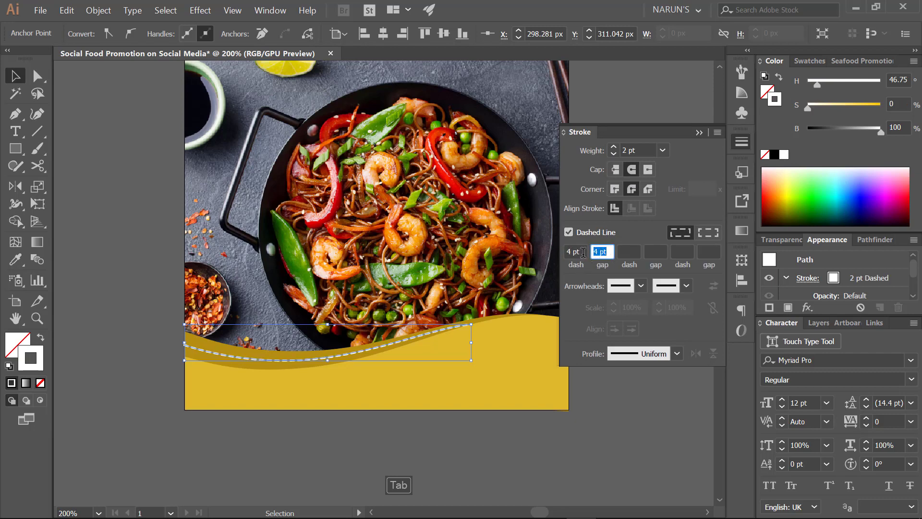
left_click(582, 252)
type("3")
left_click(606, 252)
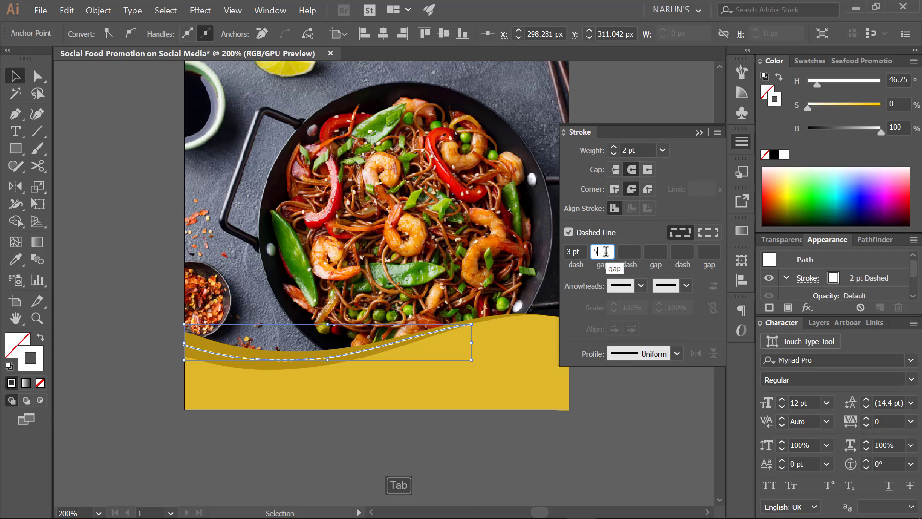
type("5")
key("Tab")
key("shift+Tab")
key("Down")
key("Down")
key("Down")
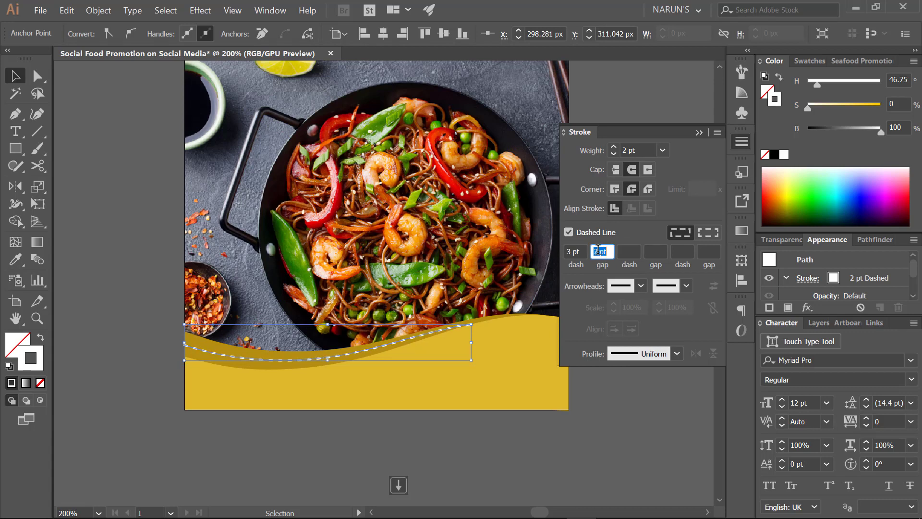
key("space")
Bring the yellow wave to the front so it lies above the dashed curve, and deselect it.
left_click_drag(519, 369, 421, 365)
key("ctrl+shift+a")
left_click(443, 364)
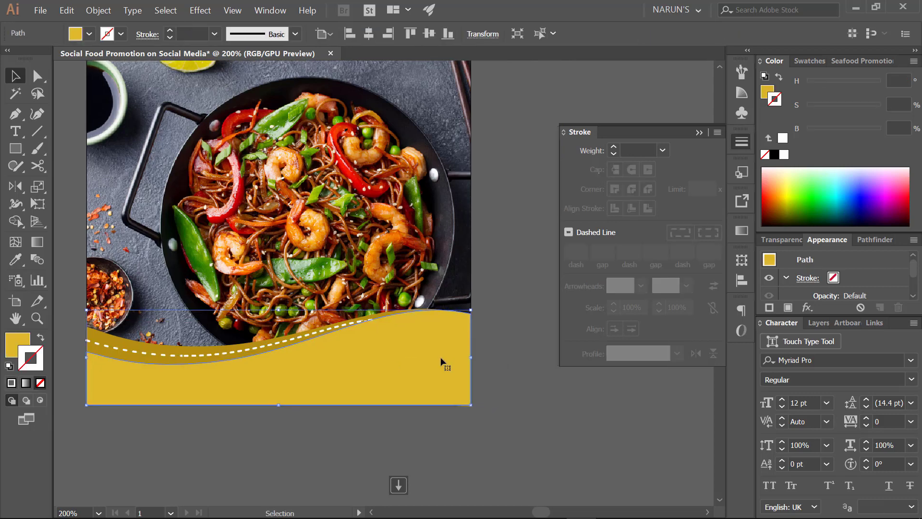
key("ctrl+shift+bracketright")
scroll(439, 431, "left", 2)
left_click(439, 432)
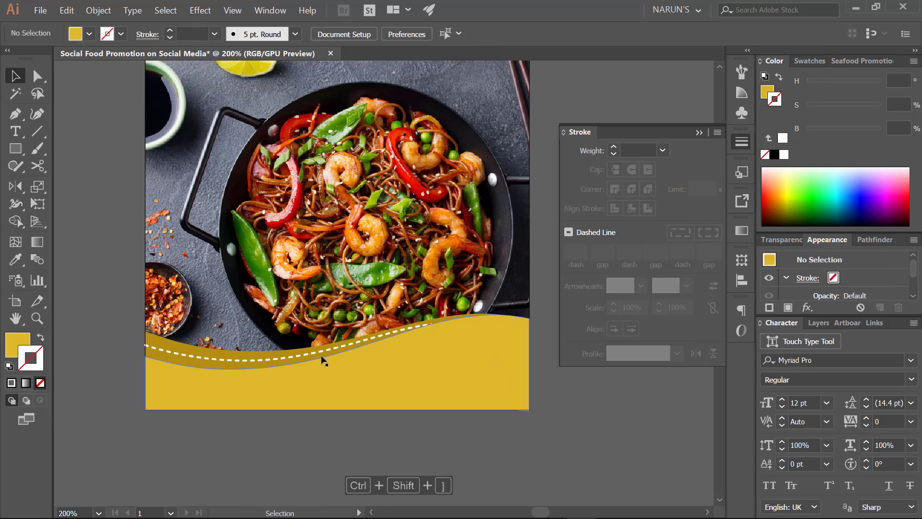
Reduce the dashed curve's stroke weight to 1.5 pt and deselect it.
key("a")
left_click(319, 355)
left_click(634, 149)
type("1")
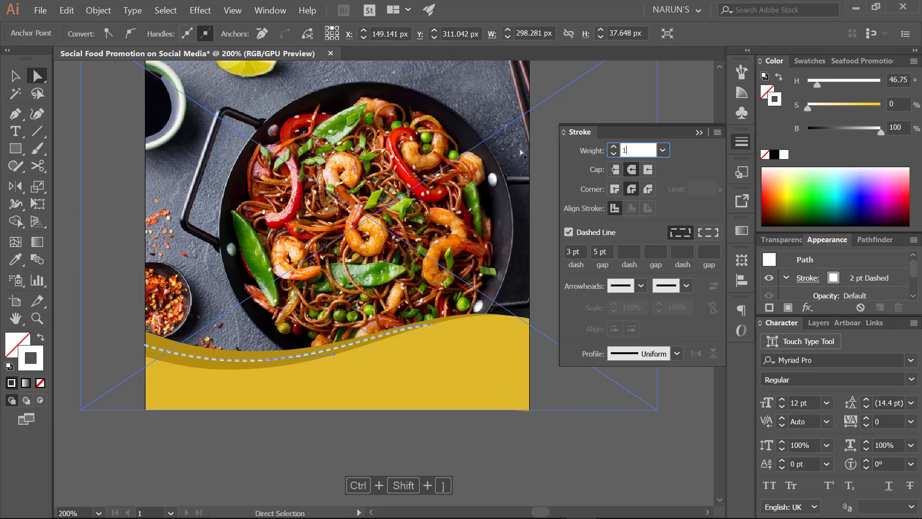
type(".5")
key("Return")
left_click(351, 451)
left_click_drag(378, 436, 357, 450)
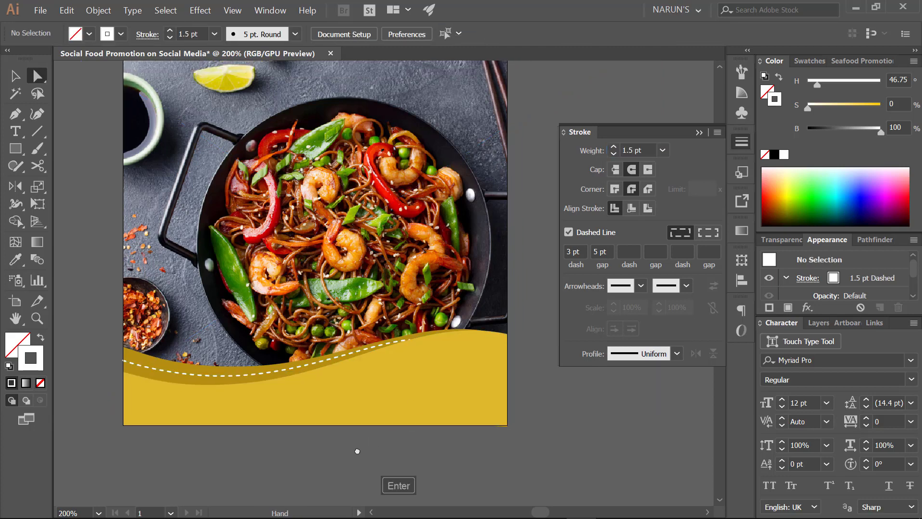
Draw a closed shape with an inward-curving edge in the artboard's upper-right corner, reaching about 64 px down the right edge.
mouse_move(431, 336)
left_mouse_down()
mouse_move(414, 380)
mouse_move(418, 421)
left_mouse_up()
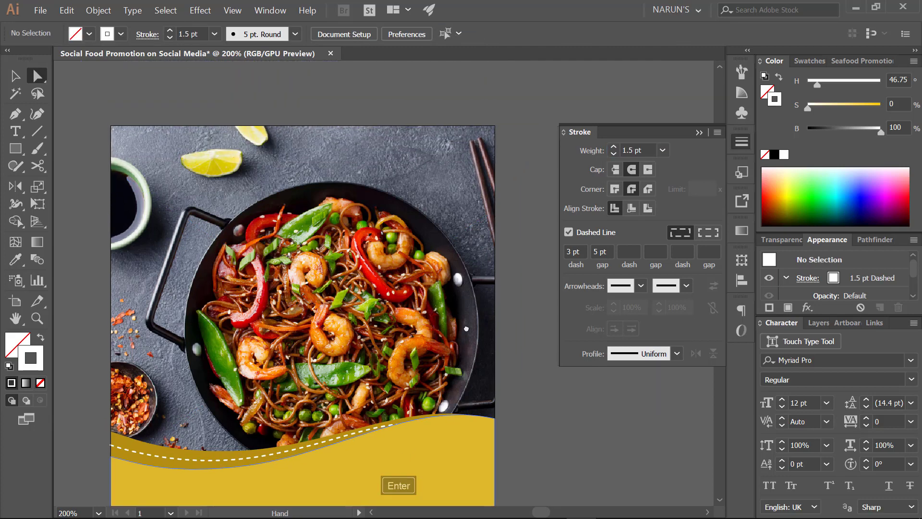
key("p")
left_click(495, 126)
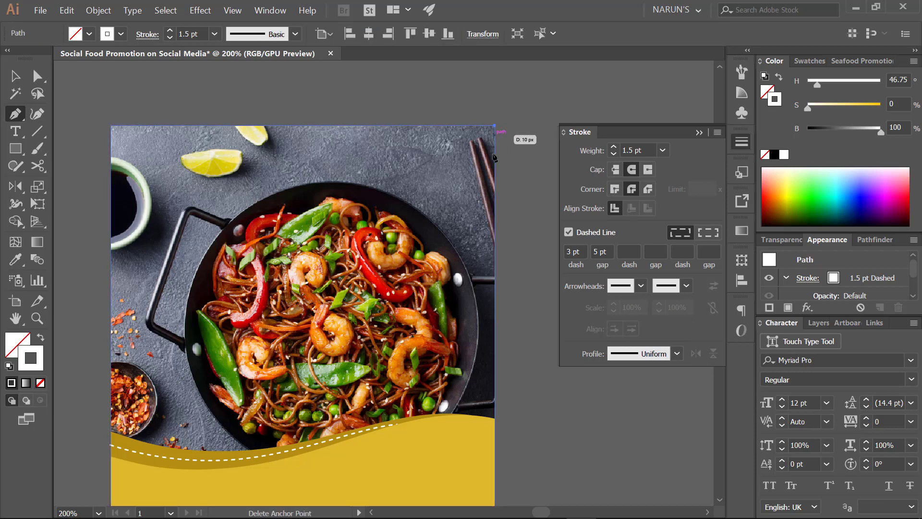
left_click(495, 189)
left_click_drag(418, 130, 421, 150)
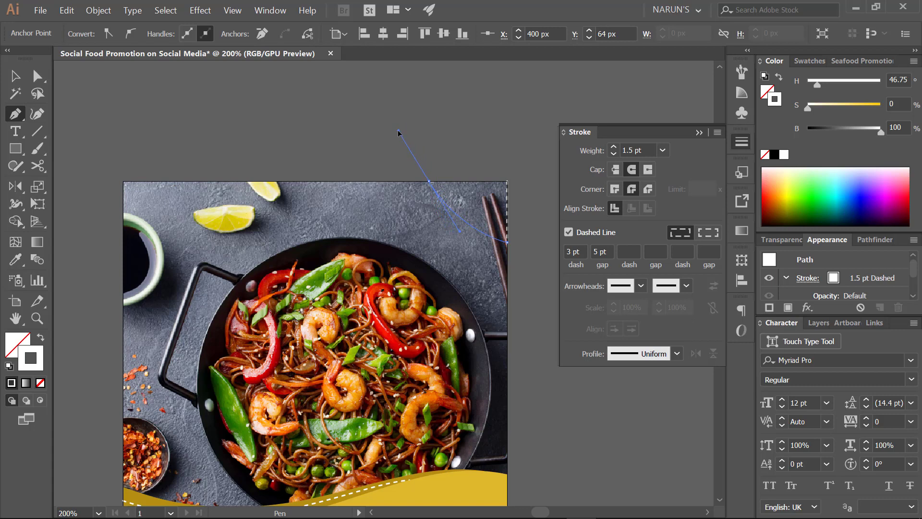
left_click(508, 181)
left_click_drag(522, 223, 465, 134)
Fill the corner shape with the wave's yellow using the Eyedropper, widen it leftward and shorten it slightly.
key("i")
left_click(451, 435)
key("v")
left_click_drag(402, 136, 383, 136)
left_click_drag(435, 171, 434, 162)
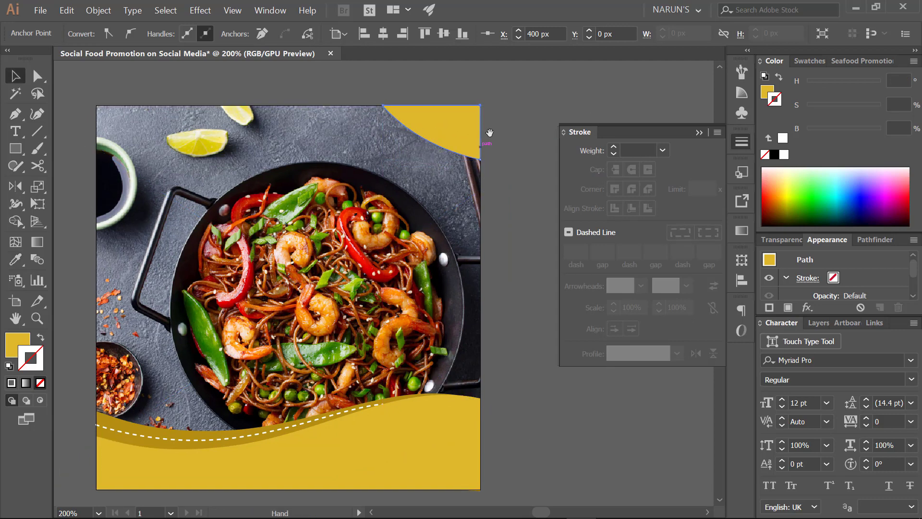
left_click_drag(488, 135, 478, 173)
left_click_drag(421, 200, 421, 198)
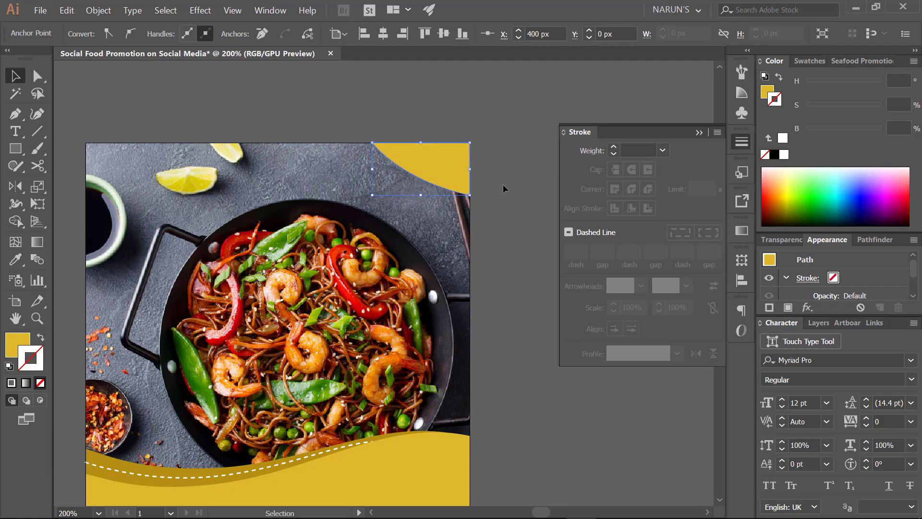
left_click(66, 10)
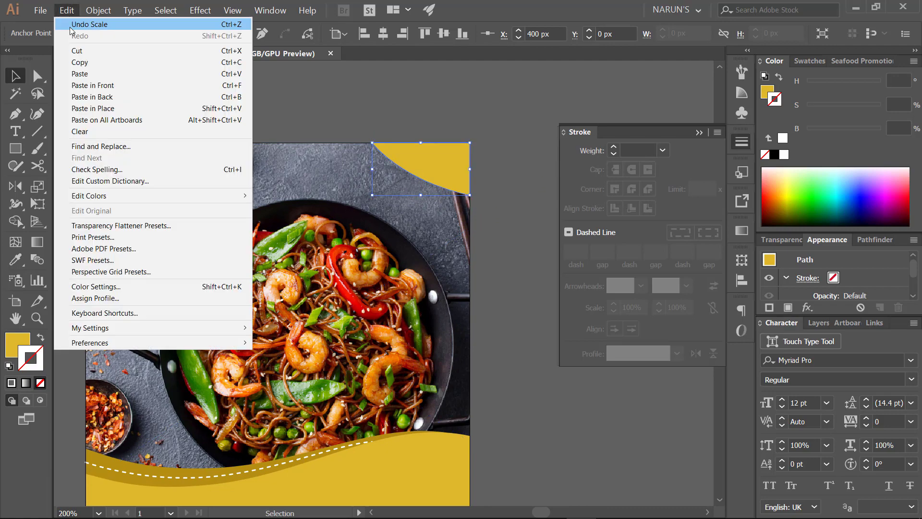
left_click(77, 62)
left_click(66, 10)
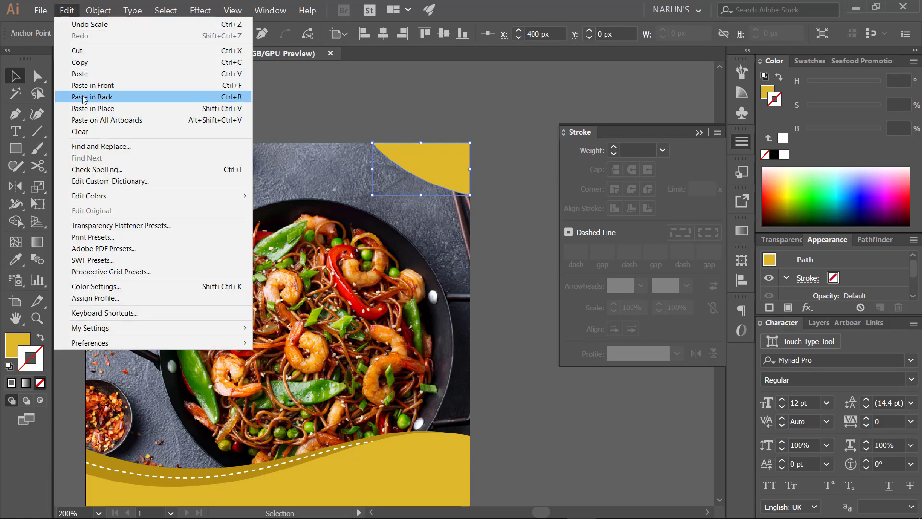
left_click(93, 85)
left_click(815, 105)
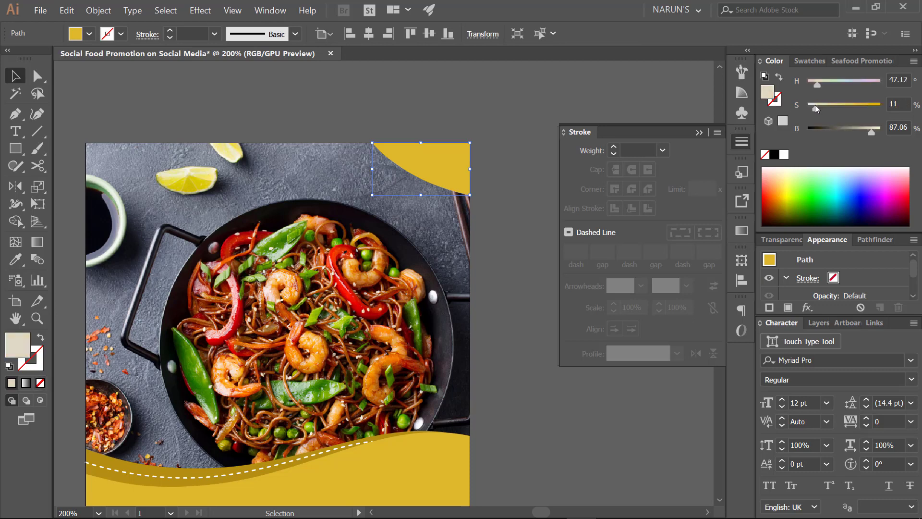
left_click_drag(373, 170, 357, 170)
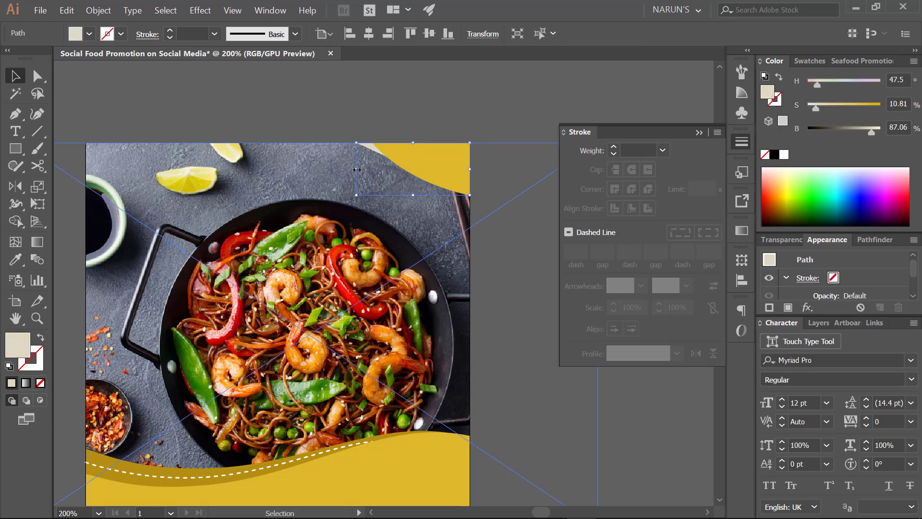
left_click_drag(417, 198, 416, 202)
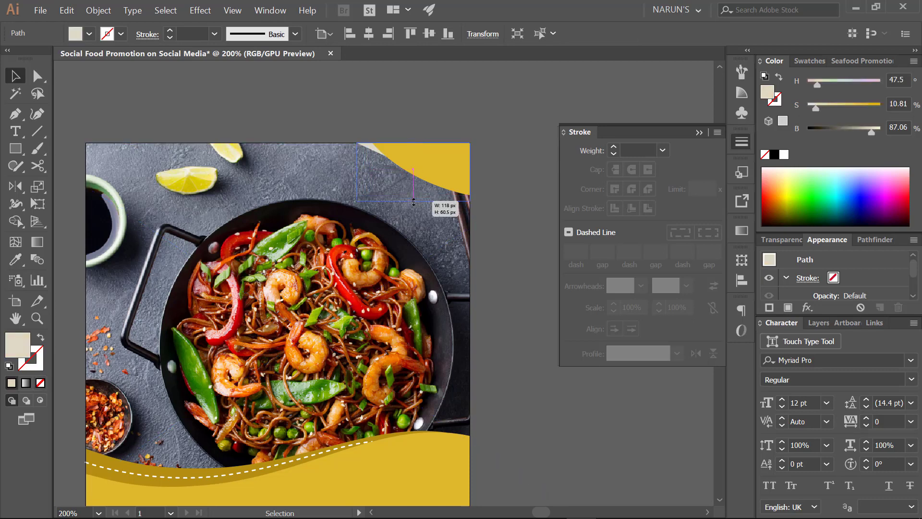
key("ctrl+z")
key("ctrl+z")
key("ctrl+z")
key("ctrl+z")
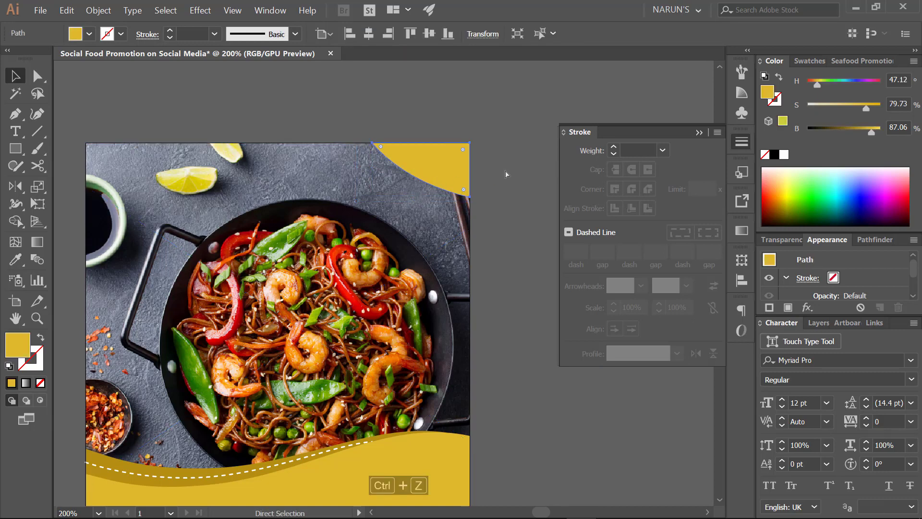
key("ctrl+shift+z")
left_click(506, 175)
left_click(439, 166)
key("ctrl+z")
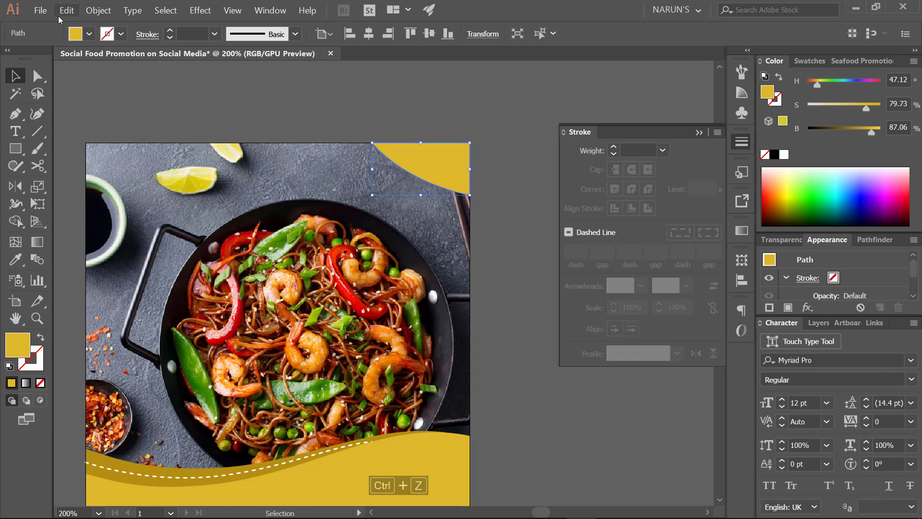
Copy the yellow corner shape, paste it in back with a pale fill of about 7% saturation, and stretch the copy leftward.
left_click(62, 12)
left_click(76, 63)
left_click(68, 12)
left_click(90, 87)
left_click_drag(818, 103, 813, 103)
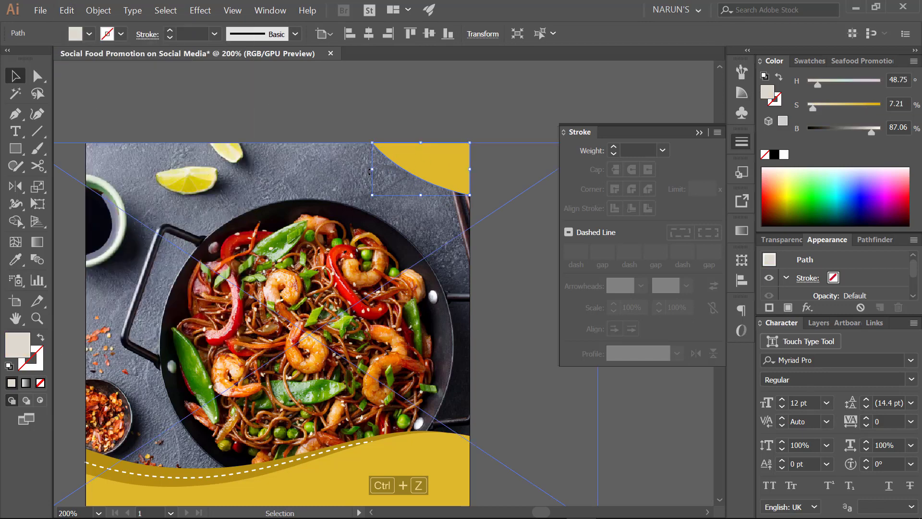
left_click_drag(373, 168, 353, 168)
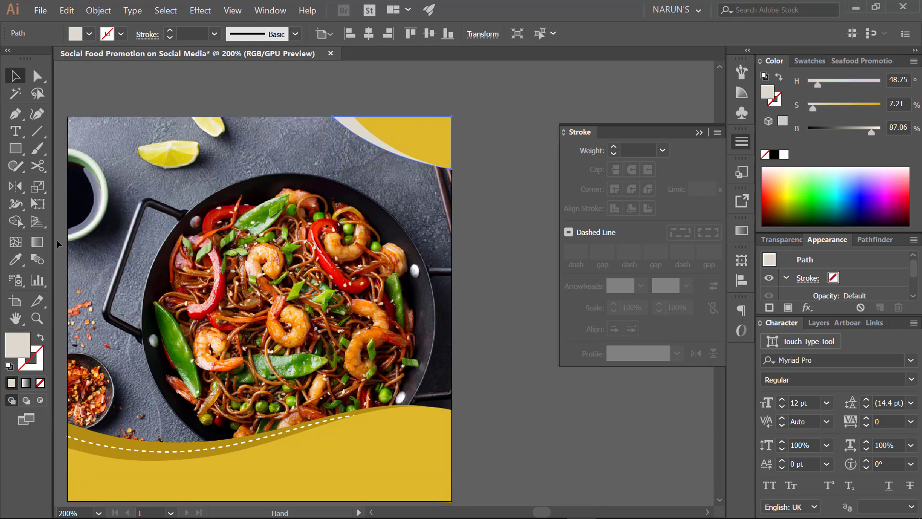
Sample the wave band's dark gold onto the corner copy, narrow it slightly, and extend it a little below the yellow shape.
left_click(22, 260)
left_click(109, 441)
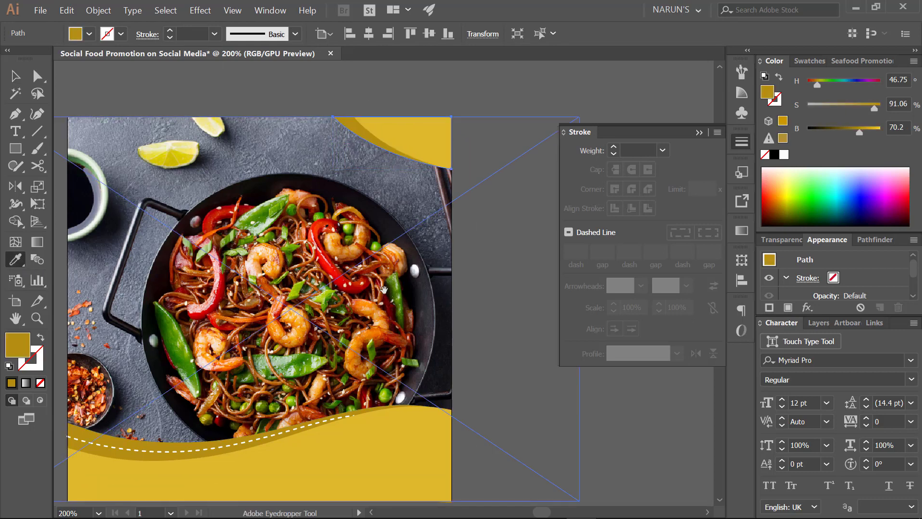
left_click_drag(425, 230, 448, 256)
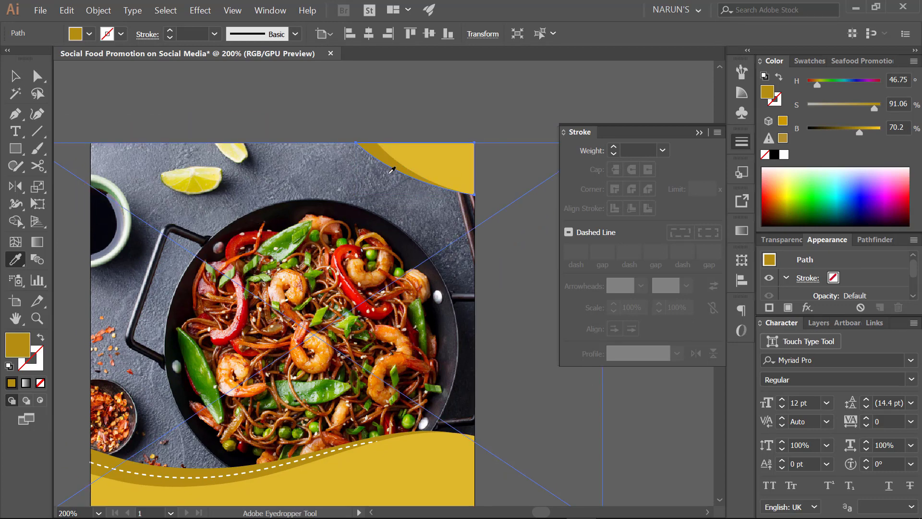
key("v")
left_click_drag(359, 171, 371, 172)
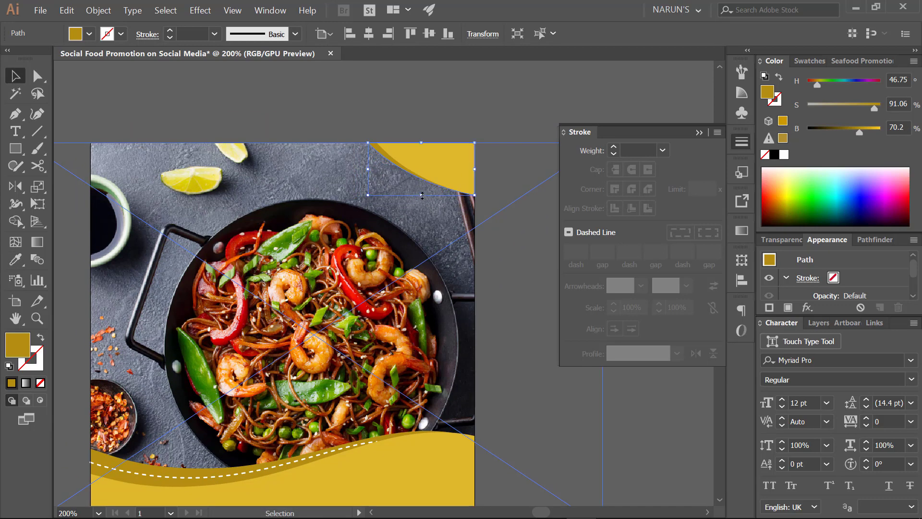
left_click_drag(422, 196, 426, 198)
Align the dark gold copy's lower anchor with the yellow corner shape's tip on the artboard's right edge.
scroll(480, 193, "up", 3)
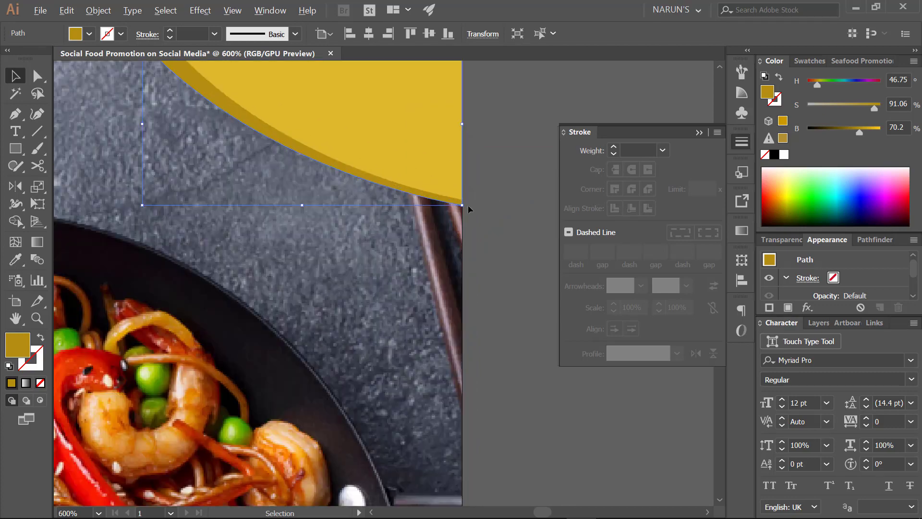
key("a")
left_click(463, 199)
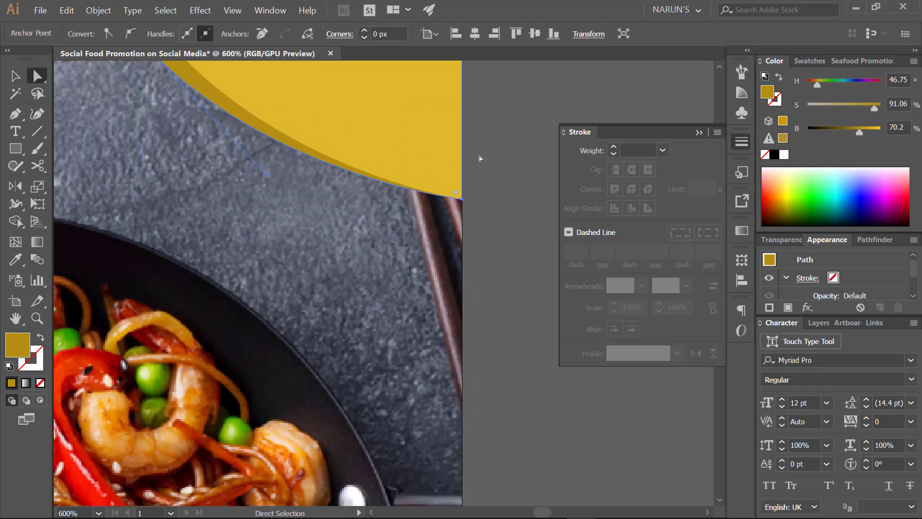
scroll(479, 159, "down", 2)
left_click_drag(374, 177, 375, 179)
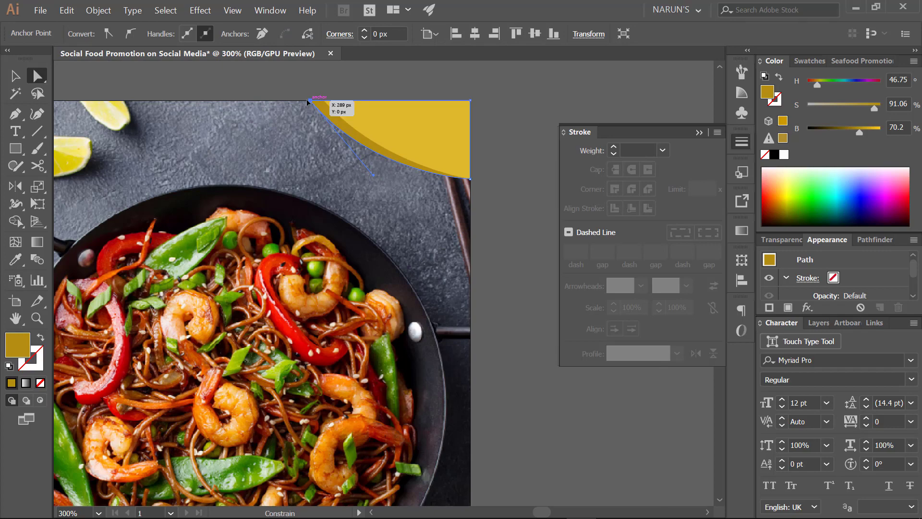
Shift the dark gold copy's upper anchor along the artboard's top edge to about X 287.6 px.
mouse_move(310, 100)
left_mouse_down()
mouse_move(293, 113)
mouse_move(301, 114)
left_mouse_up()
scroll(317, 114, "up", 3)
scroll(308, 114, "down", 4)
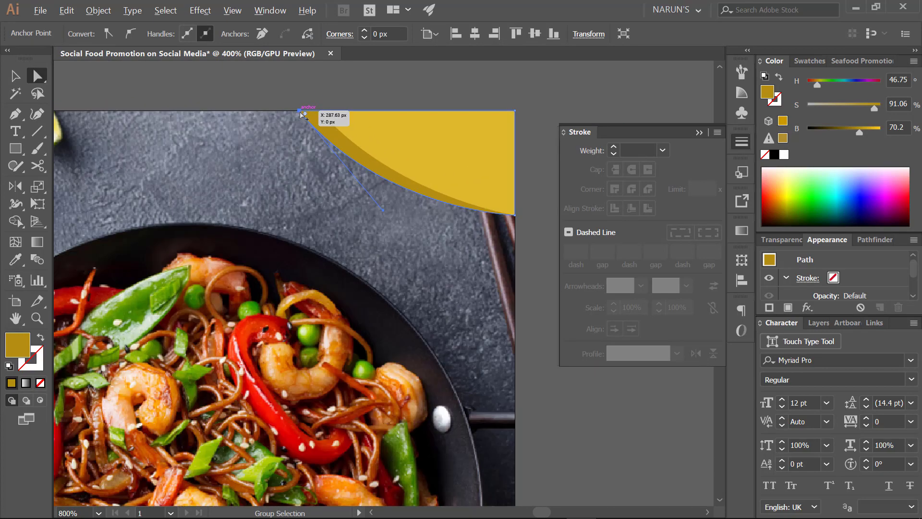
left_click(308, 126)
Draw a closed curved shape with the Pen tool from the artboard's top edge, bulging slightly beyond the dark gold corner shape.
key("p")
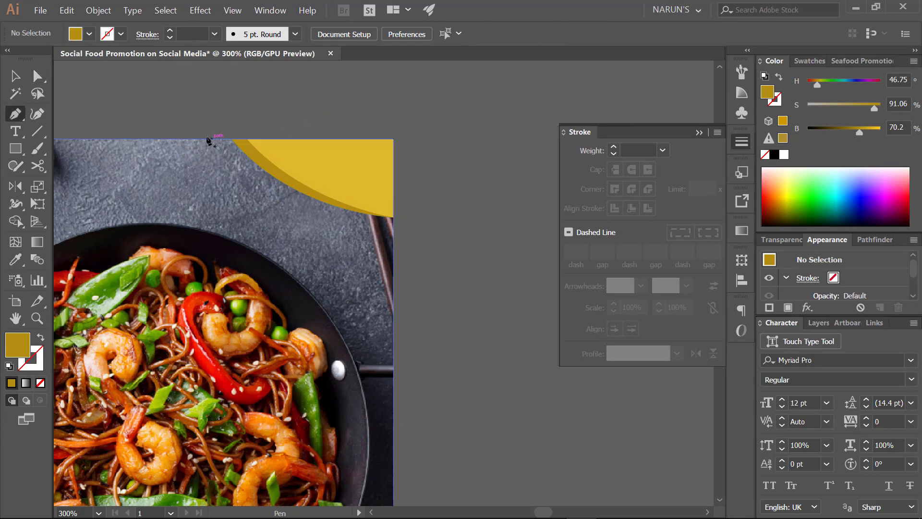
left_click(196, 140)
left_click(340, 207)
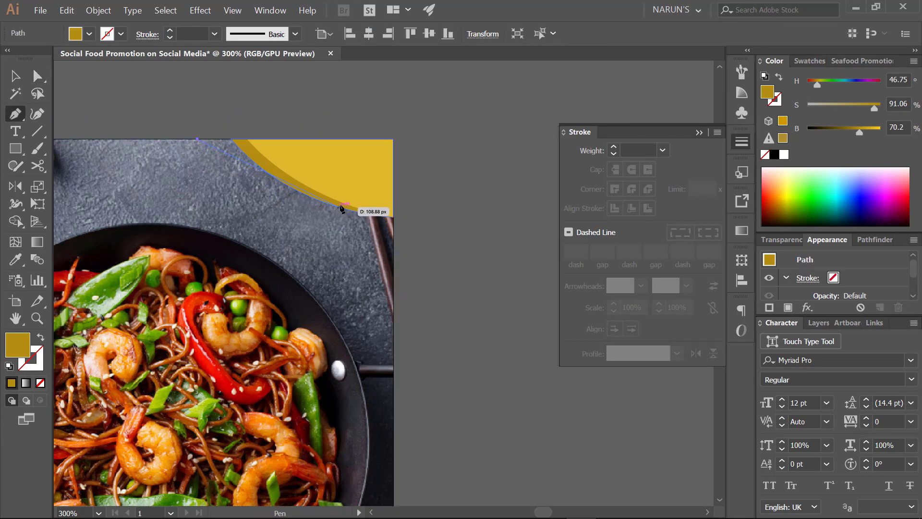
left_click_drag(341, 208, 428, 217)
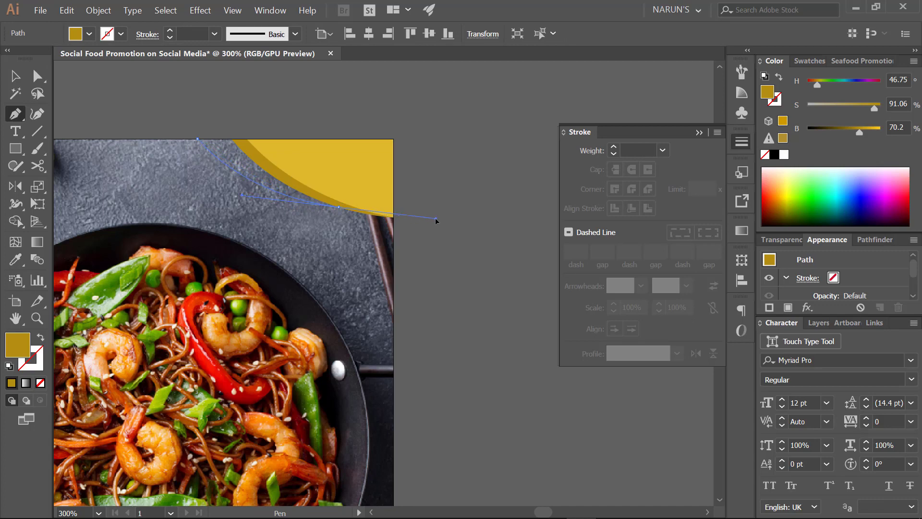
left_click(328, 140)
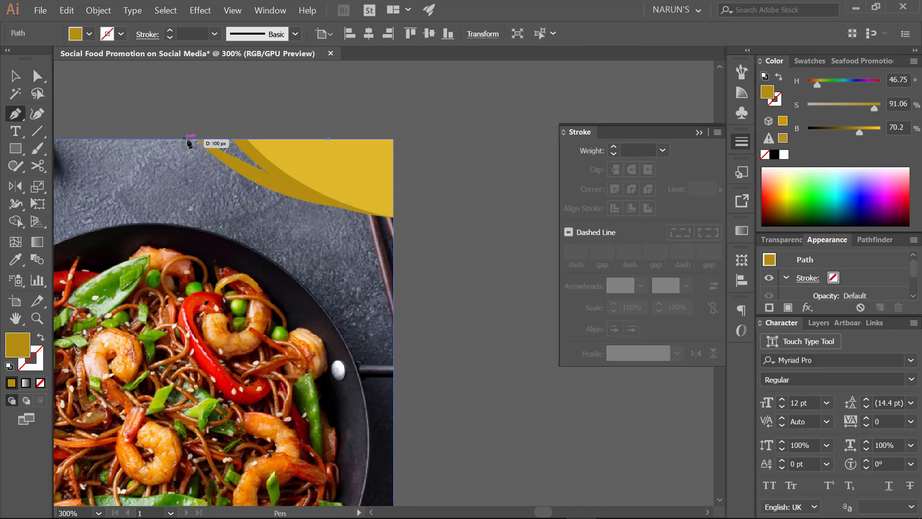
key("ctrl+z")
key("ctrl+z")
key("ctrl+z")
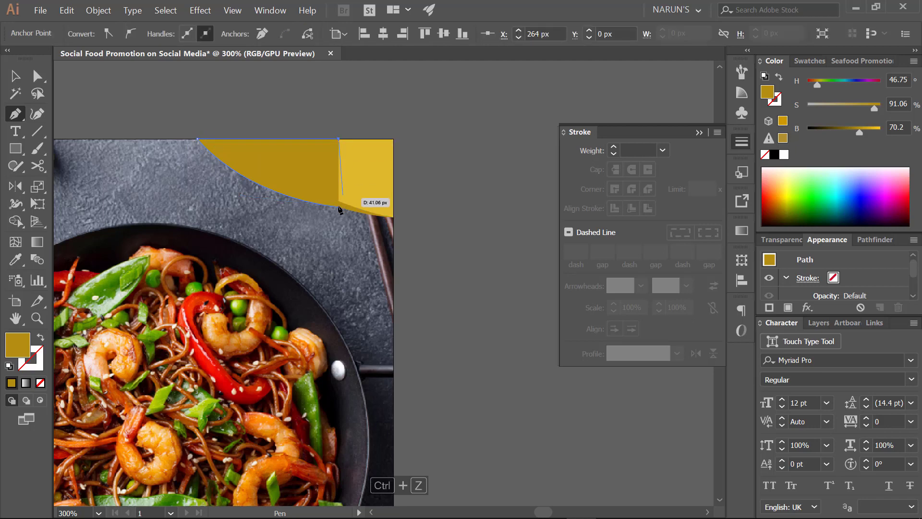
Send the new curved shape behind the gold corner shapes and fill it white.
left_click(305, 190, "ctrl")
key("ctrl+bracketleft")
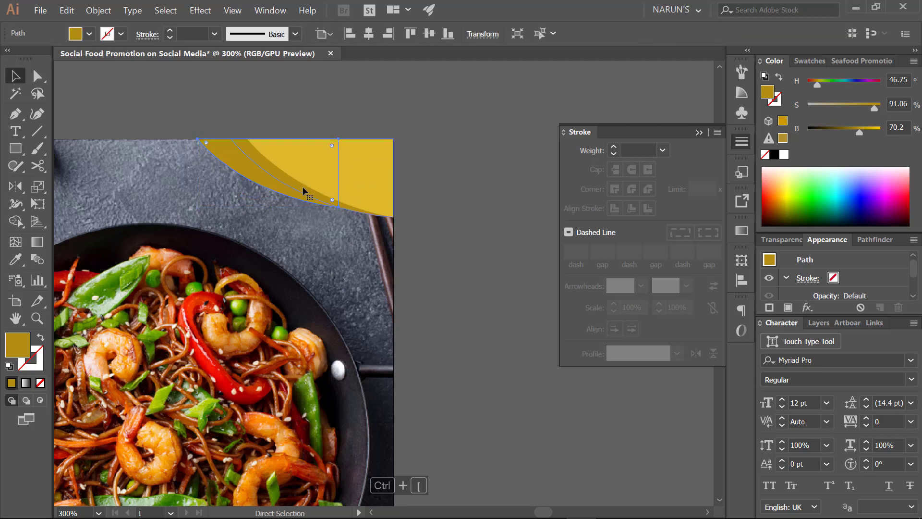
left_click(784, 154)
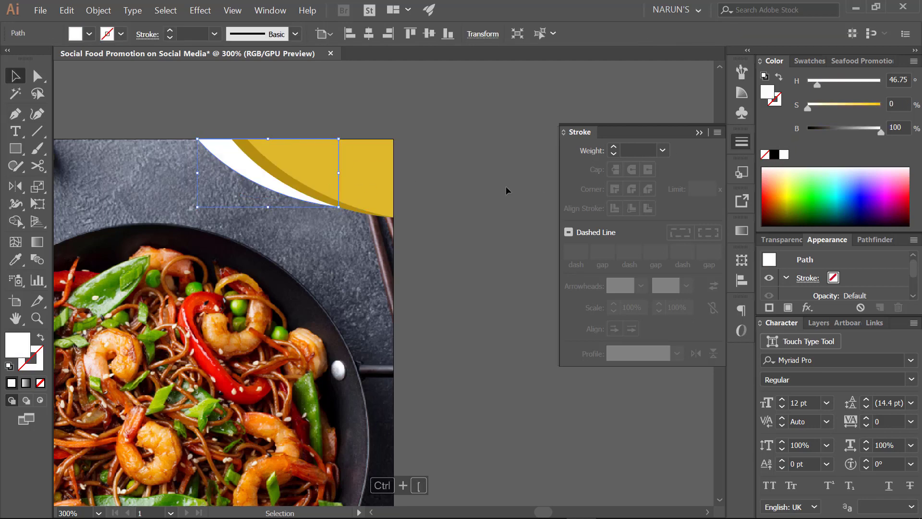
Narrow the white corner shape from its left side and extend its right side slightly under the gold shapes.
left_click(299, 179)
left_click(226, 155)
left_click_drag(197, 175, 210, 176)
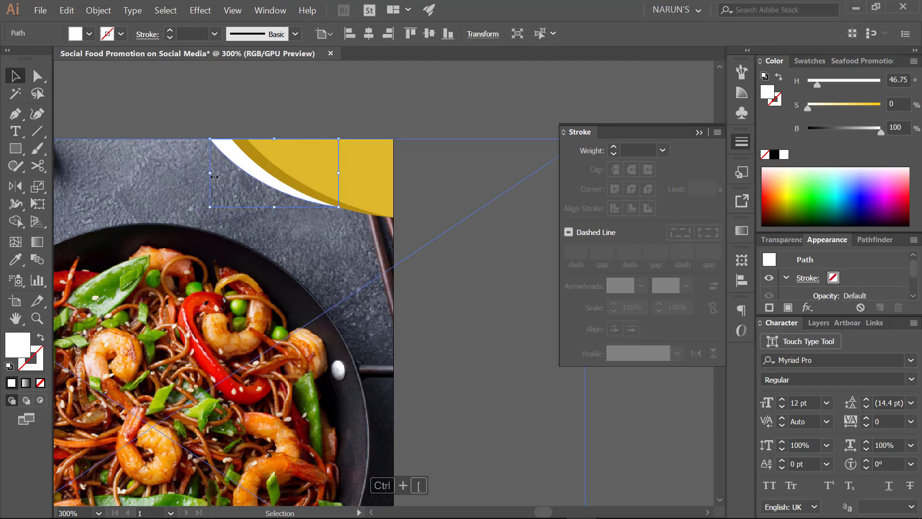
left_click_drag(339, 173, 347, 176)
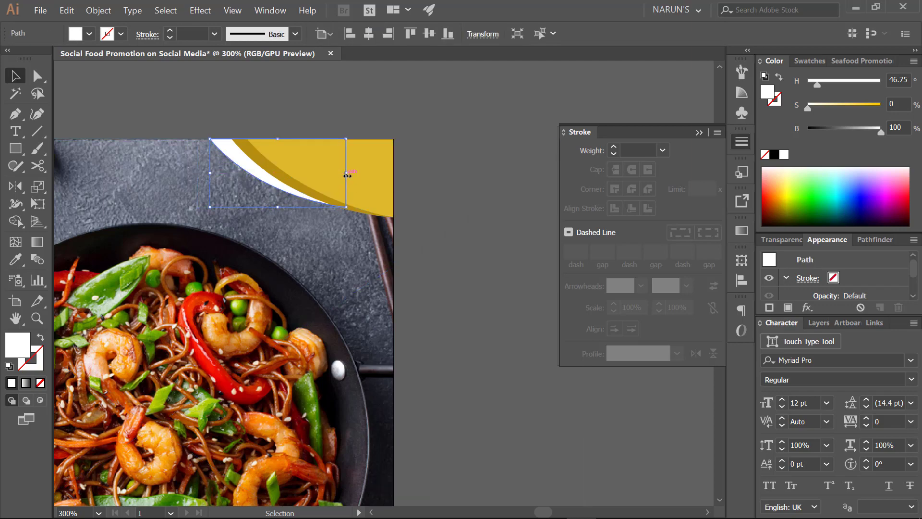
scroll(356, 191, "down", 3)
scroll(329, 181, "up", 5)
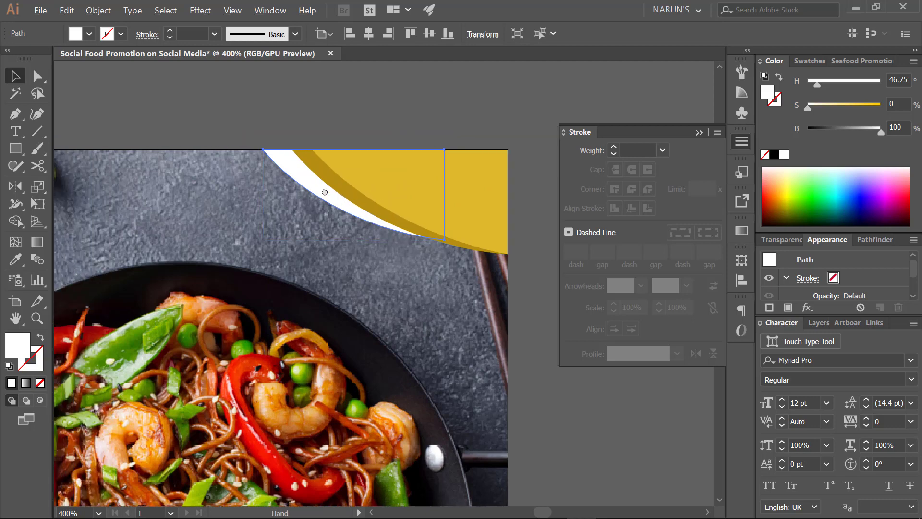
Select the yellow, dark gold and white corner shapes together and stretch them downward.
left_click(340, 193)
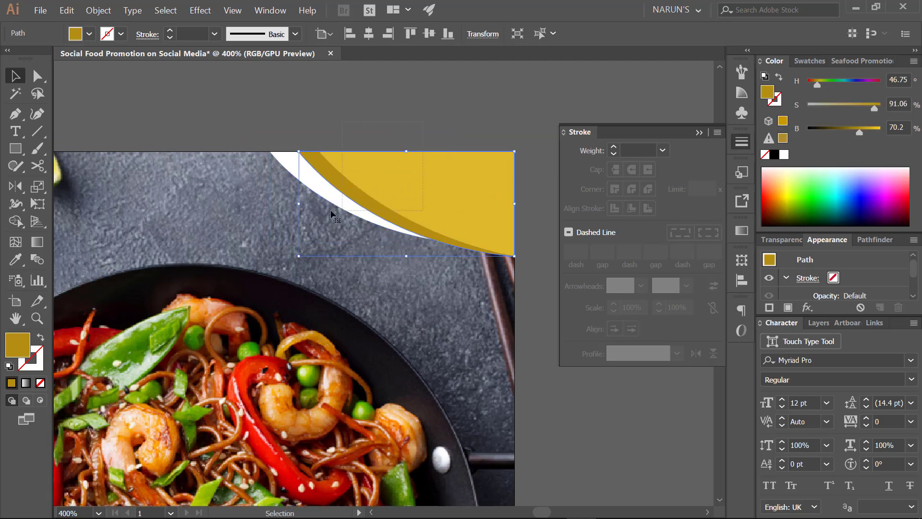
left_click(407, 232, "shift")
left_click_drag(392, 255, 391, 279)
scroll(390, 250, "down", 1)
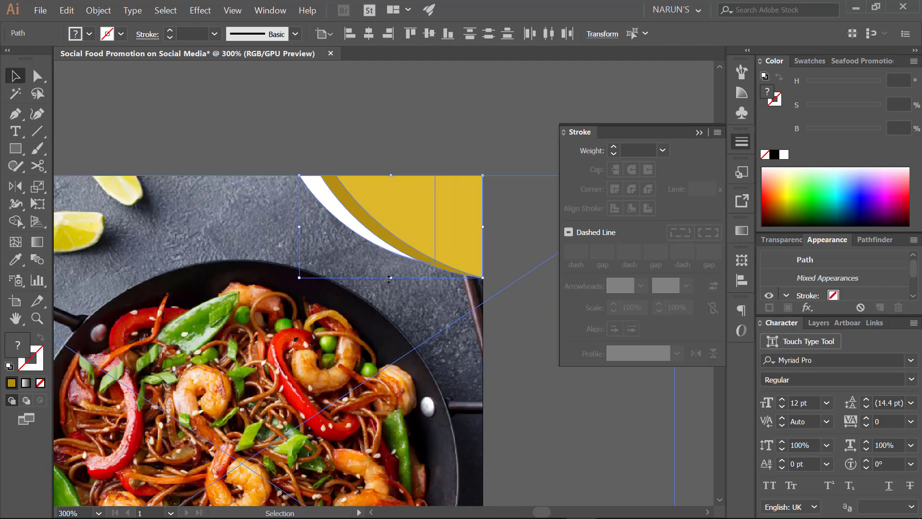
scroll(398, 240, "down", 2)
left_click(430, 193)
left_click_drag(430, 193, 354, 152)
scroll(447, 135, "up", 1)
Draw a curved line with the Pen tool across the yellow corner shape, from the artboard's top edge to its right edge.
key("p")
left_click(283, 178)
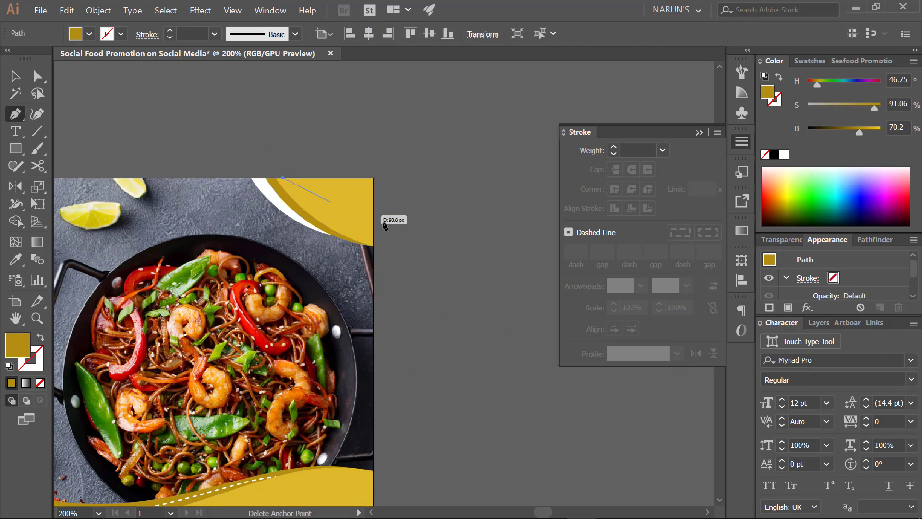
left_click_drag(373, 220, 379, 202)
left_click(373, 219)
scroll(373, 221, "down", 2)
Apply the bottom wave's white dashed stroke to the corner curve with the Eyedropper, and deselect it.
left_click(16, 261)
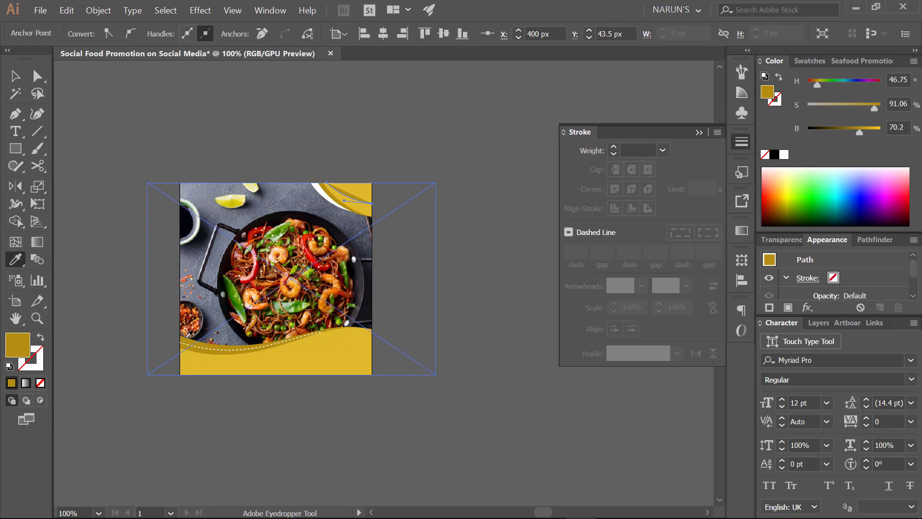
left_click(314, 332)
key("v")
left_click(382, 226)
scroll(372, 206, "up", 1)
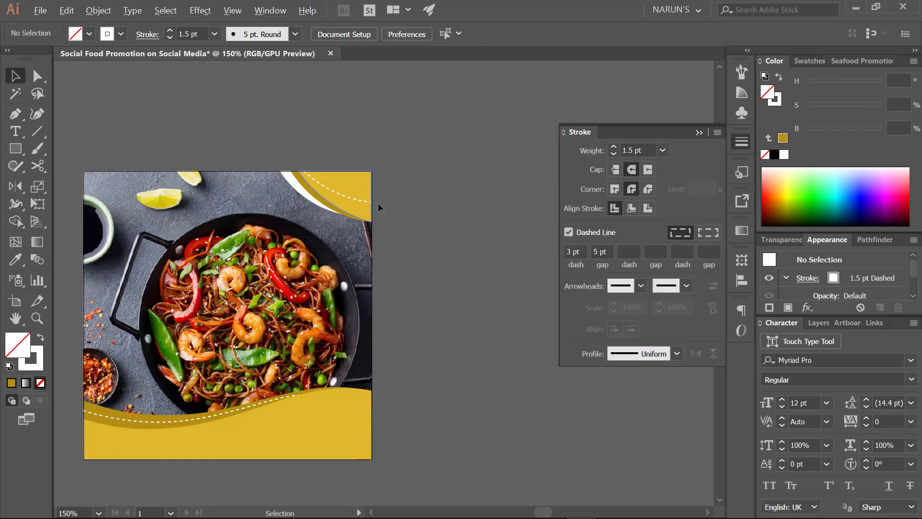
left_click_drag(405, 204, 474, 135)
Draw a closed shape with the Pen tool whose wavy upper edge arches over the bottom wave and whose lower edge lies inside it.
key("p")
mouse_move(203, 336)
left_mouse_down()
mouse_move(186, 315)
mouse_move(183, 325)
mouse_move(210, 341)
left_mouse_up()
scroll(169, 314, "up", 2)
scroll(210, 340, "down", 1)
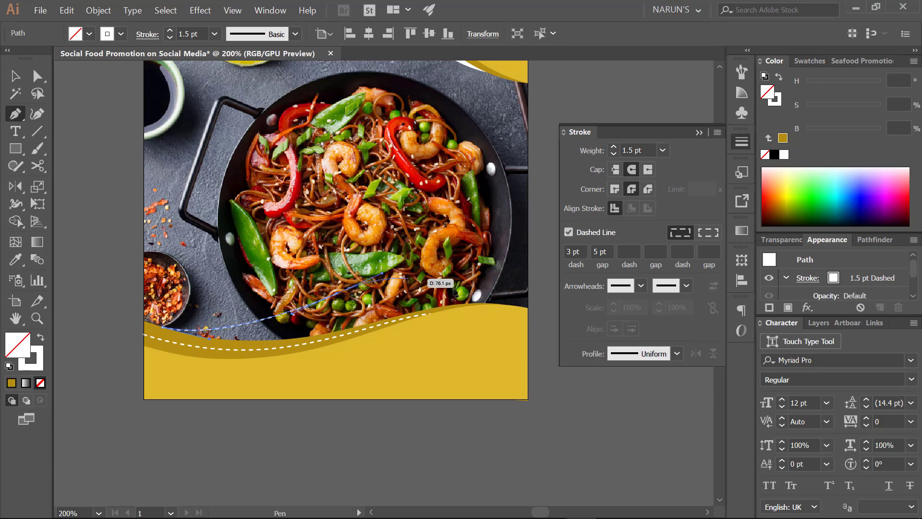
left_click_drag(470, 303, 484, 315)
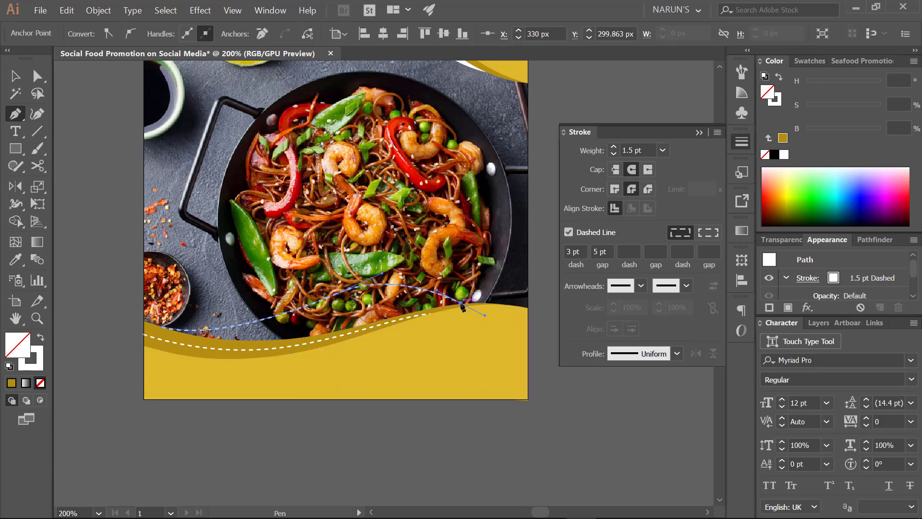
left_click(390, 352)
left_click(198, 370)
left_click(162, 359)
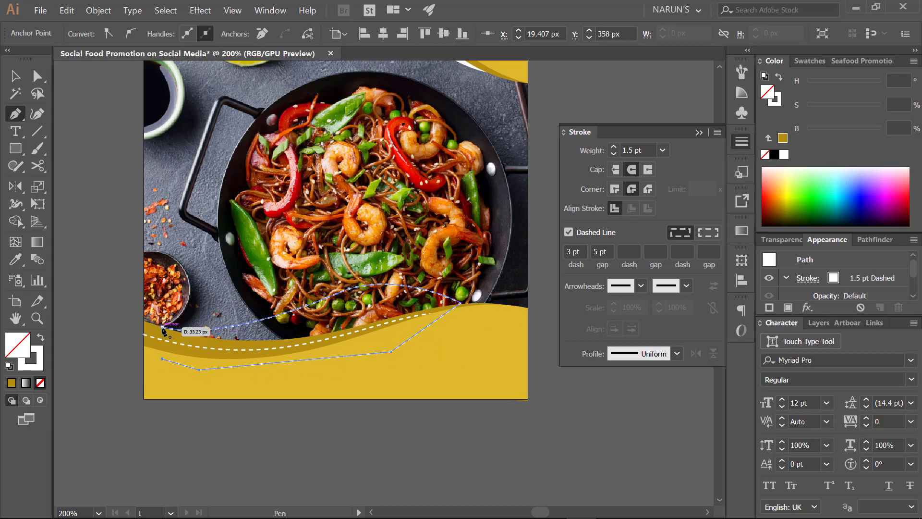
left_click(162, 328)
Swap the new shape's stroke and fill so it is filled white, and send it behind the gold waves and dashed line.
key("v")
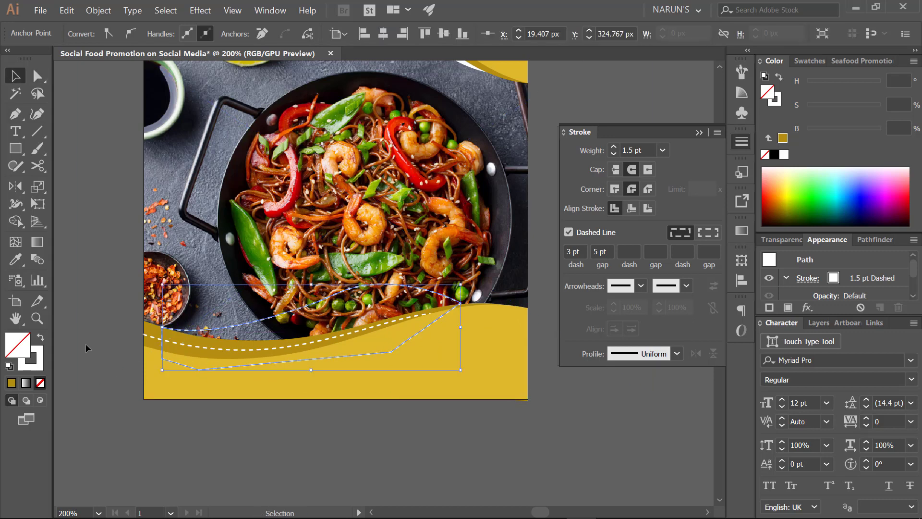
left_click(37, 342)
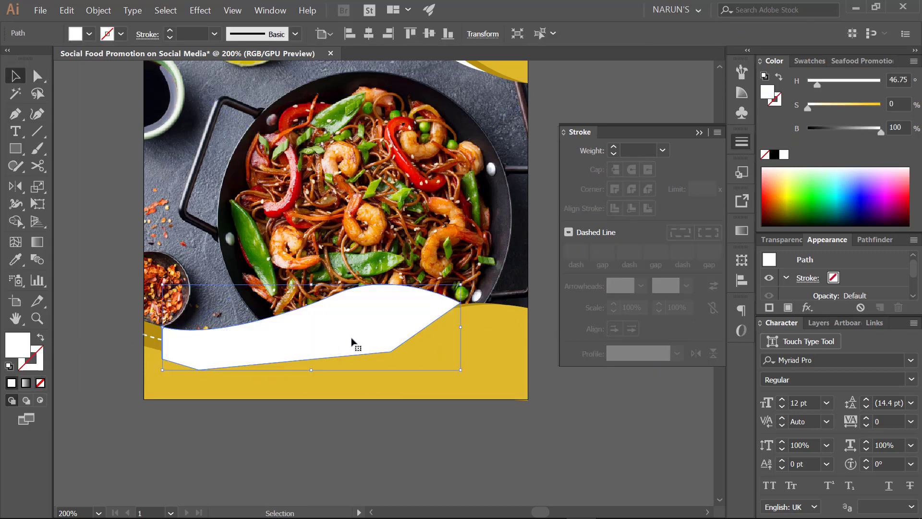
key("ctrl+bracketleft")
key("ctrl+bracketleft")
key("ctrl+bracketleft")
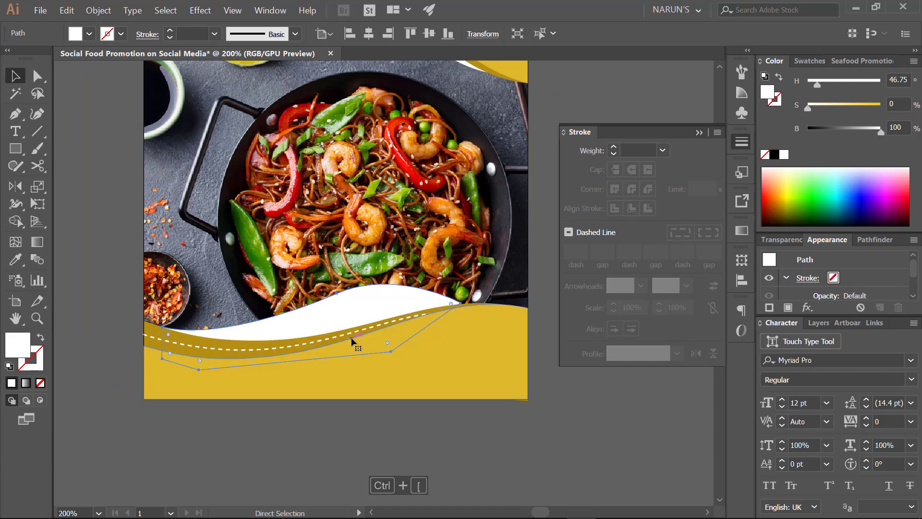
key("ctrl+bracketleft")
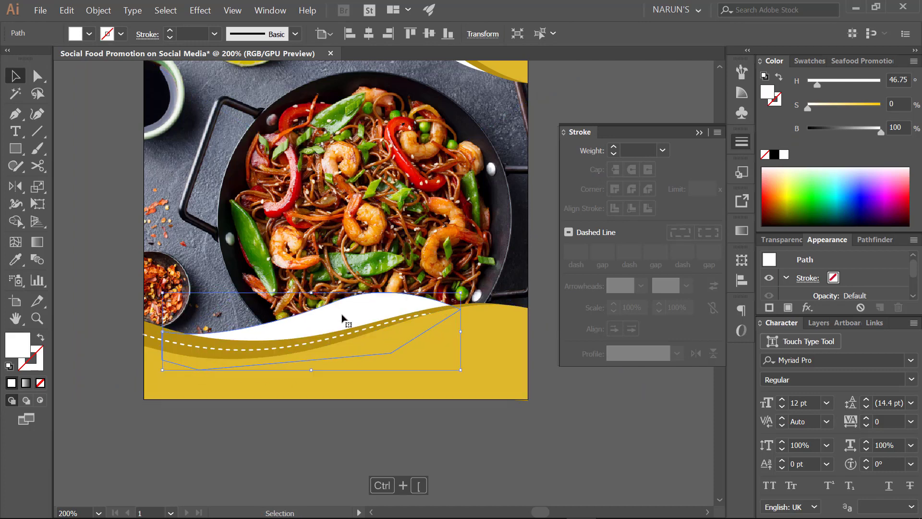
Reshape the white wave's crest and its right end with the Direct Selection tool, and deselect it.
key("a")
left_click_drag(336, 302, 321, 307)
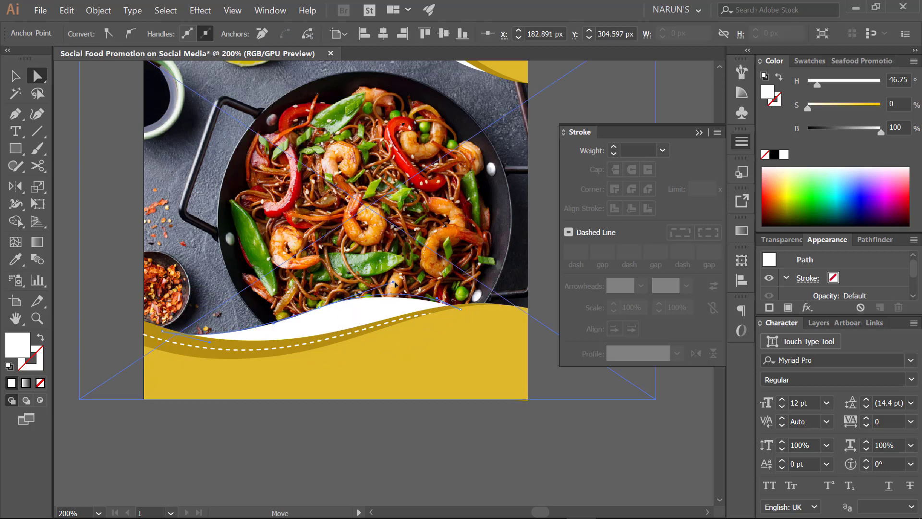
left_click(397, 283)
left_click_drag(398, 284, 414, 278)
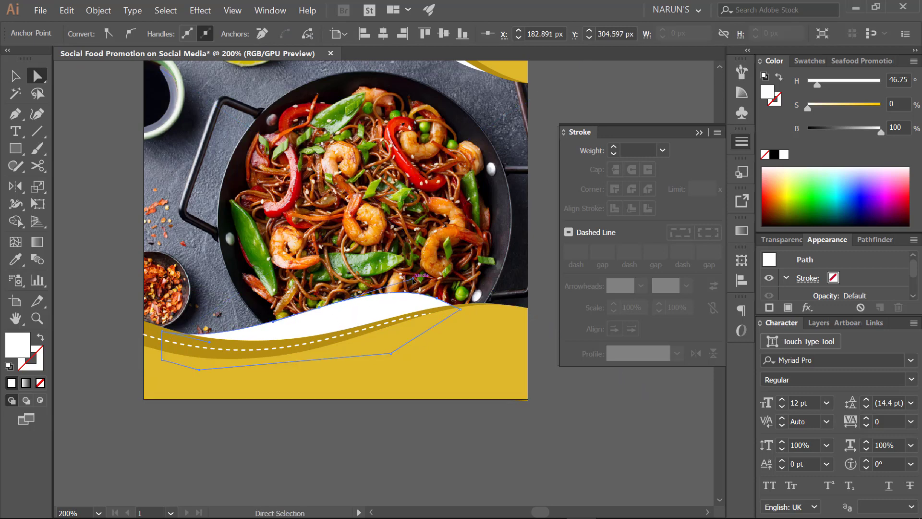
left_click(461, 310)
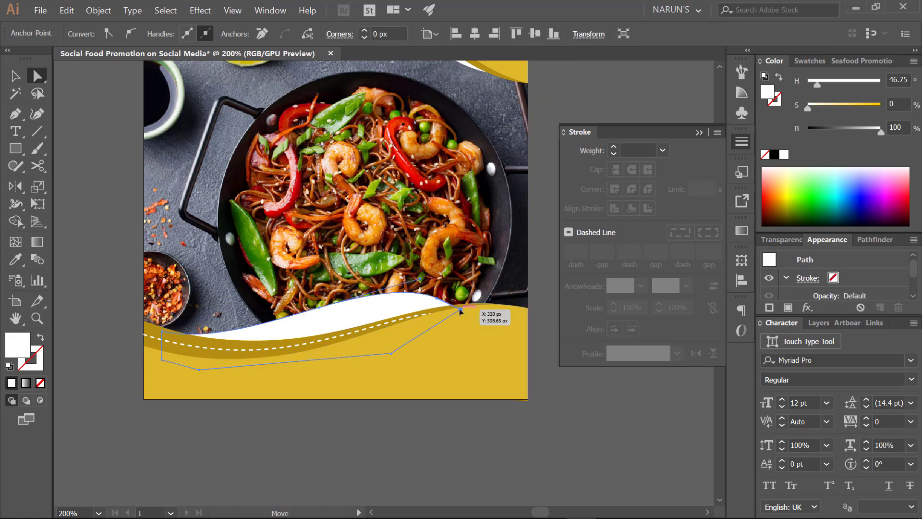
left_click(493, 312)
scroll(493, 313, "down", 2)
left_click_drag(498, 320, 401, 354)
left_click(429, 361)
scroll(294, 345, "up", 2)
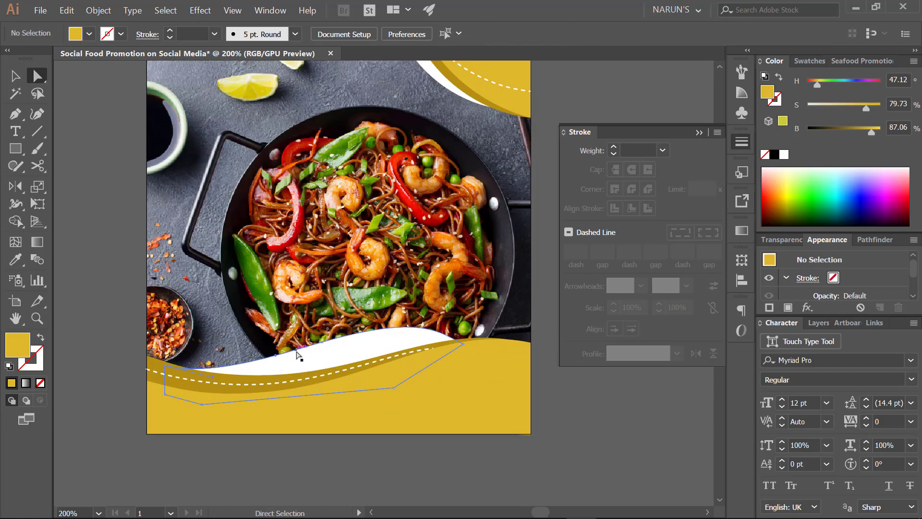
Move the white wave's middle anchor to about X 187 px, Y 303 px, and raise its left-end anchor slightly.
left_click(277, 358)
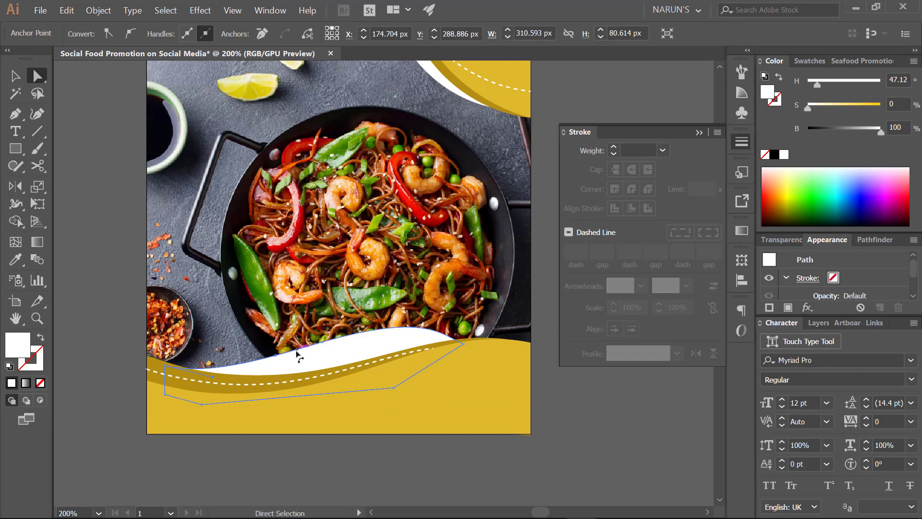
left_click(296, 356)
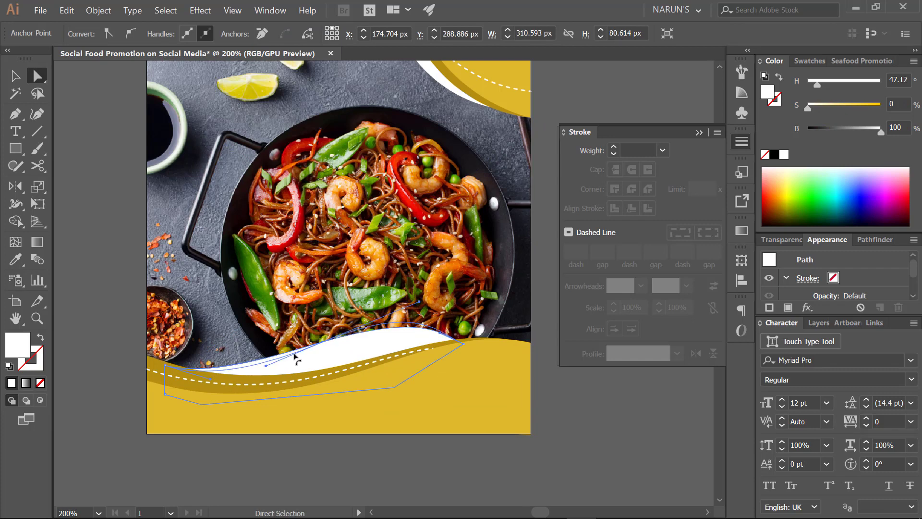
left_click_drag(294, 356, 215, 383)
left_click_drag(165, 366, 165, 361)
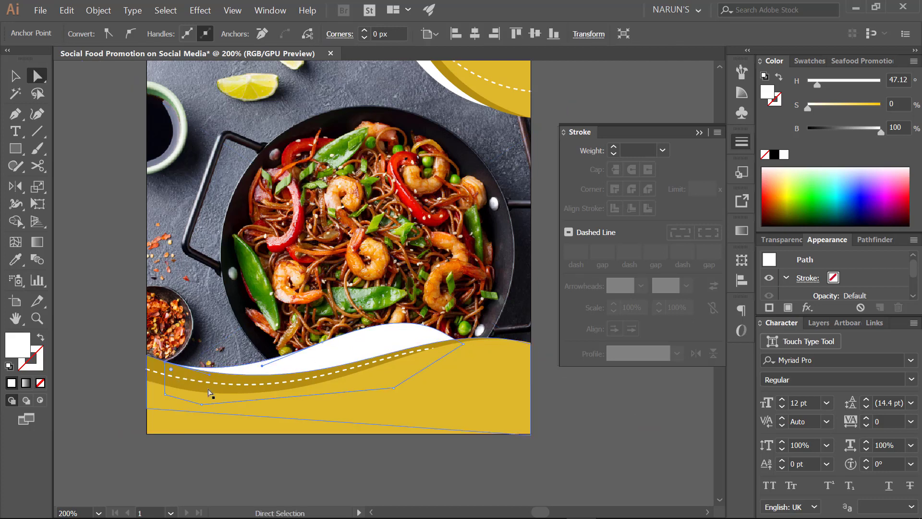
Fine-tune the direction handles along the left half of the white wave's upper edge, and deselect everything.
left_click(215, 372)
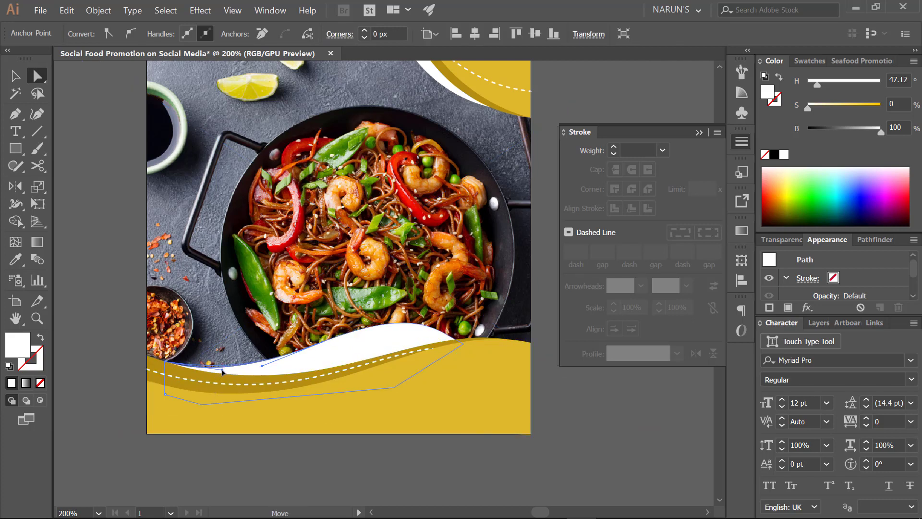
left_click(267, 365)
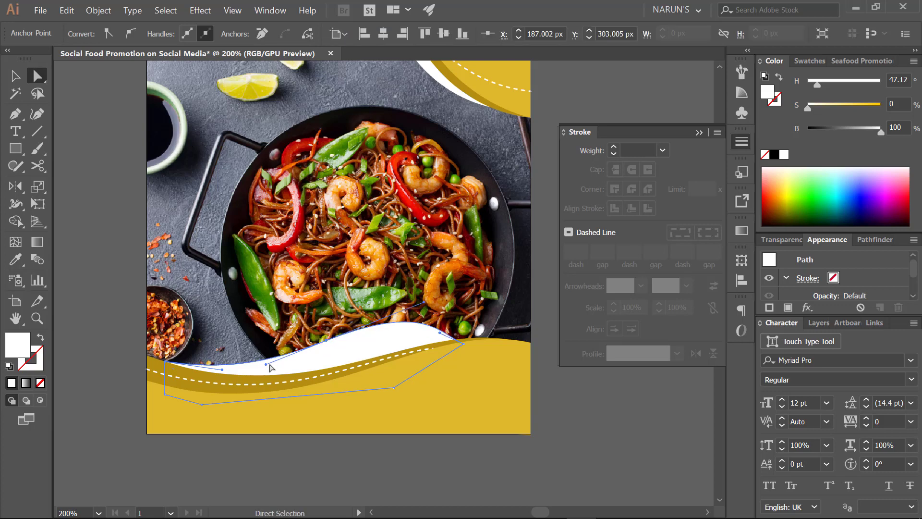
left_click_drag(266, 364, 262, 364)
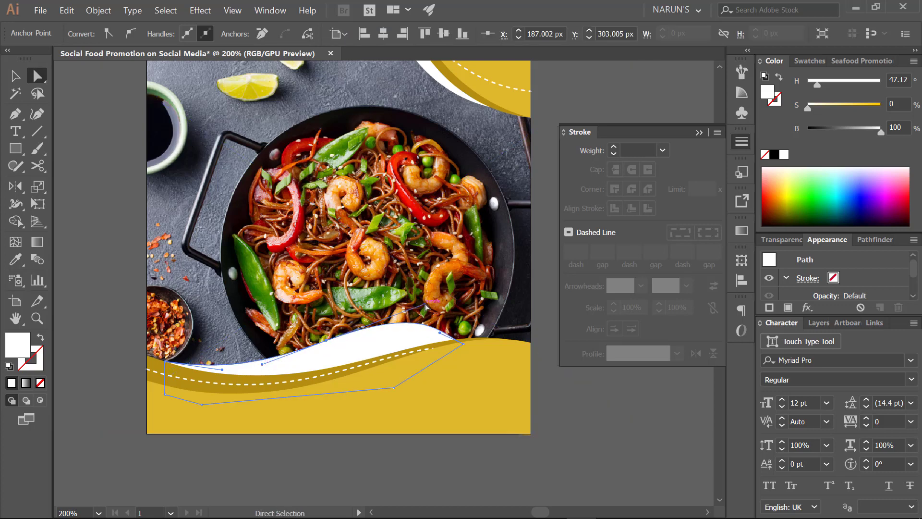
left_click_drag(425, 304, 417, 308)
left_click(323, 321)
scroll(323, 321, "down", 2)
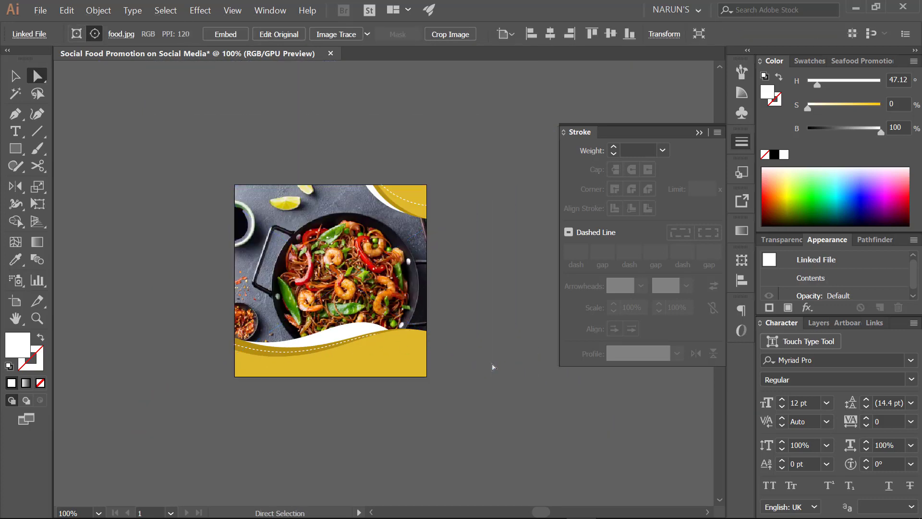
left_click(491, 367)
left_click_drag(473, 340, 513, 374)
scroll(502, 365, "up", 1)
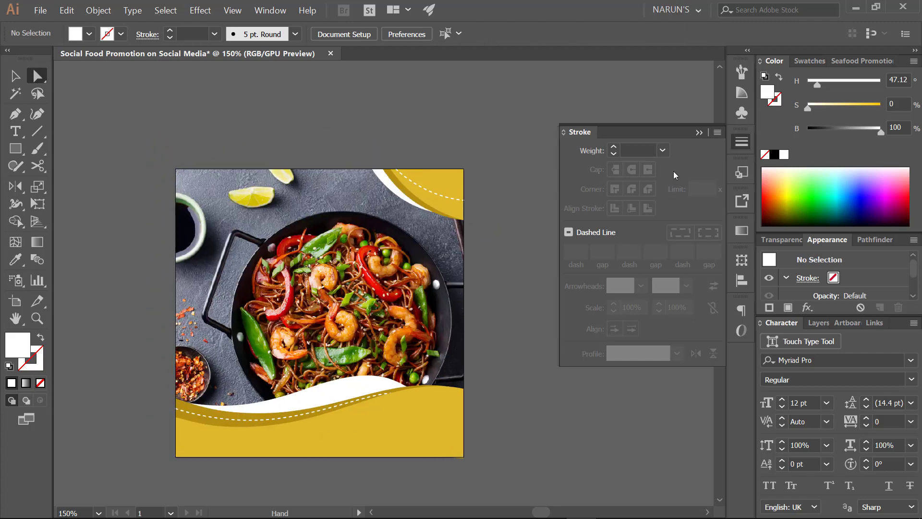
Enlarge the food photo inside its mask and reposition it so the pan sits centrally above the white wave.
left_click(699, 133)
left_click_drag(424, 284, 412, 299)
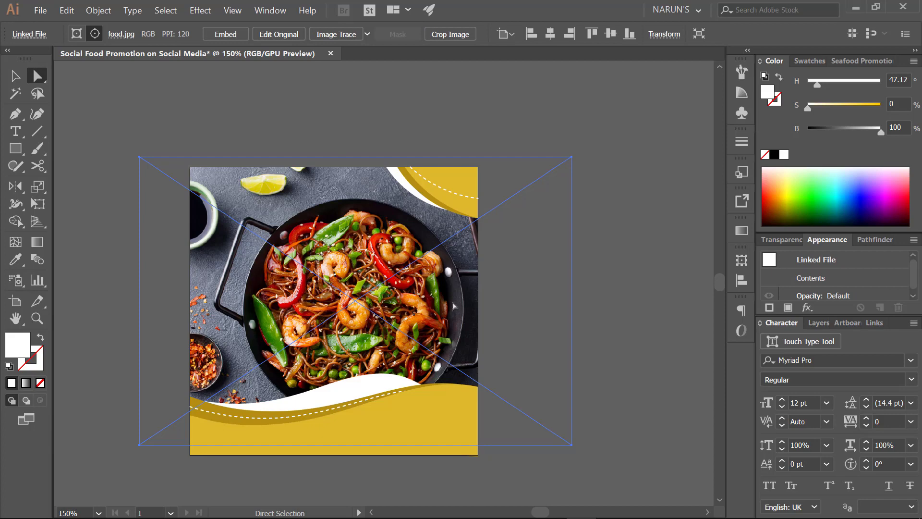
key("v")
left_click_drag(573, 301, 619, 302)
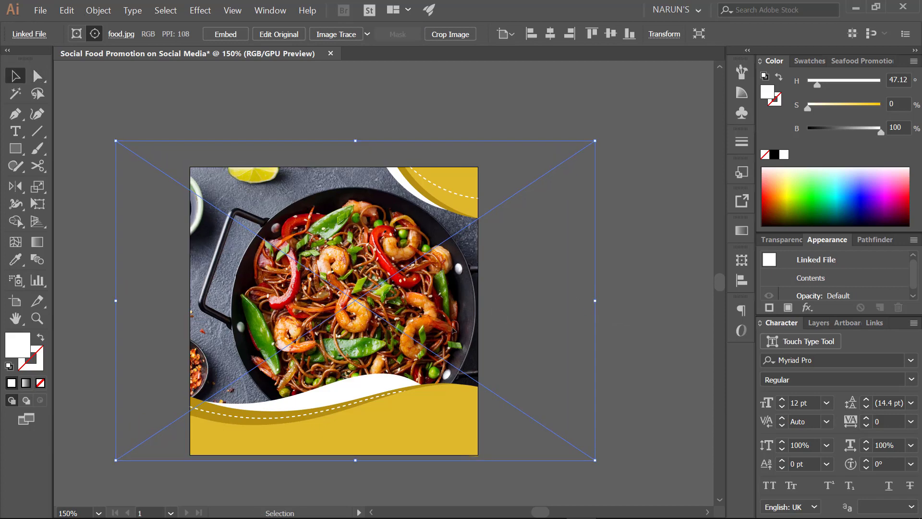
mouse_move(464, 339)
left_mouse_down()
mouse_move(448, 330)
mouse_move(461, 322)
left_mouse_up()
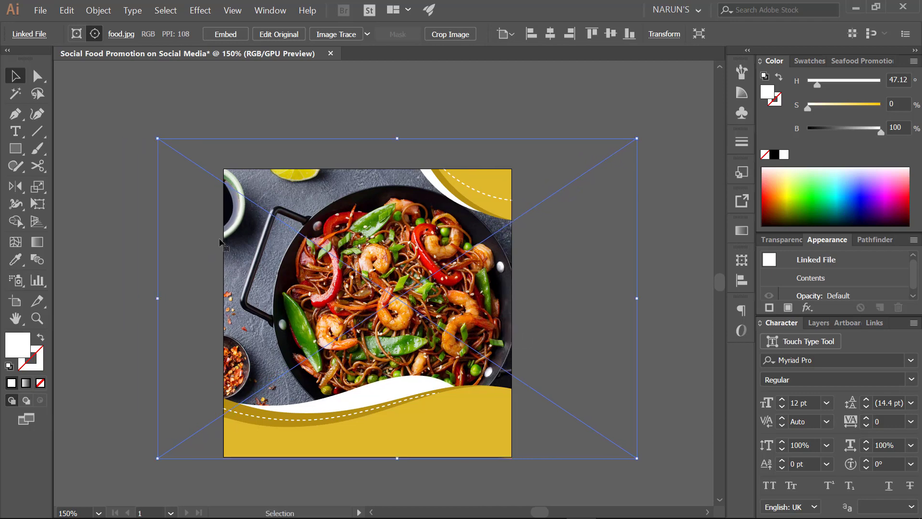
Add the text "Special" on the right part of the bottom gold wave and enlarge it to about 34.2 pt.
left_click_drag(221, 243, 186, 196)
key("t")
left_click(392, 378)
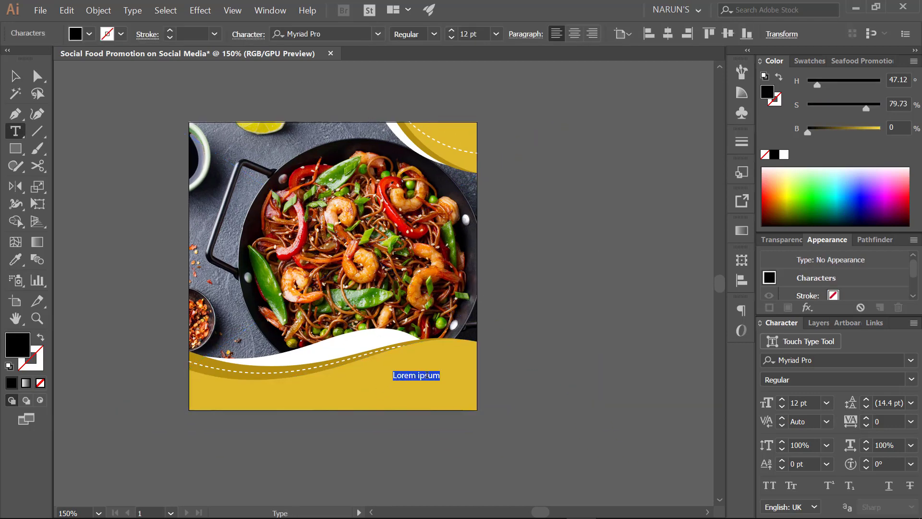
type("Speci")
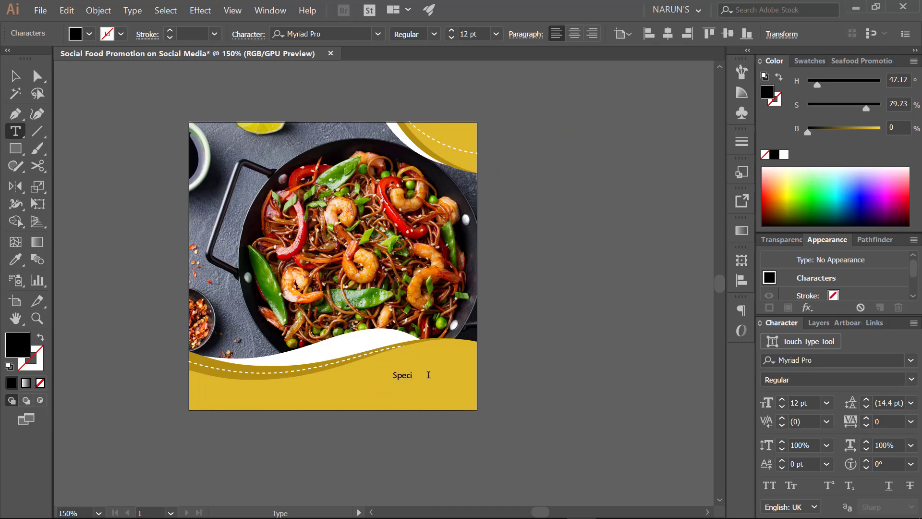
type("la")
key("BackSpace")
key("Escape")
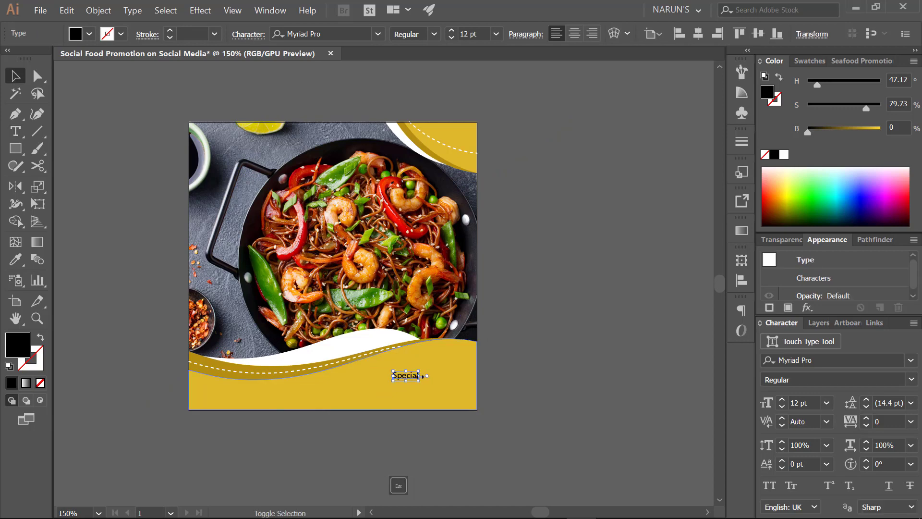
left_click_drag(419, 375, 448, 396)
Reword the text copy beneath "Special" as "Seafood" and shift it left to align the words' right ends.
double_click(448, 390)
type("Seafood")
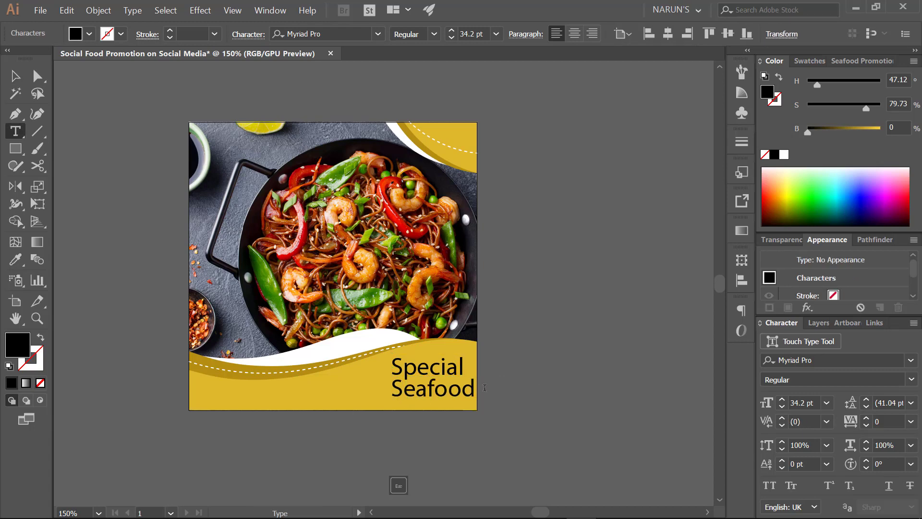
key("Escape")
left_click_drag(472, 390, 460, 390)
Set the word "Special" in the Cursivehandmade font and reduce it to about 29.68 pt.
left_click(450, 368)
left_click(336, 30)
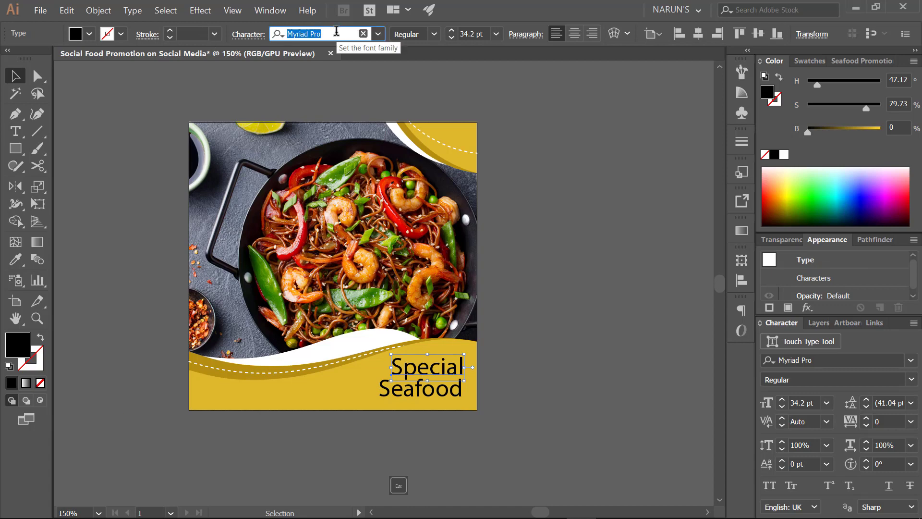
type("cur")
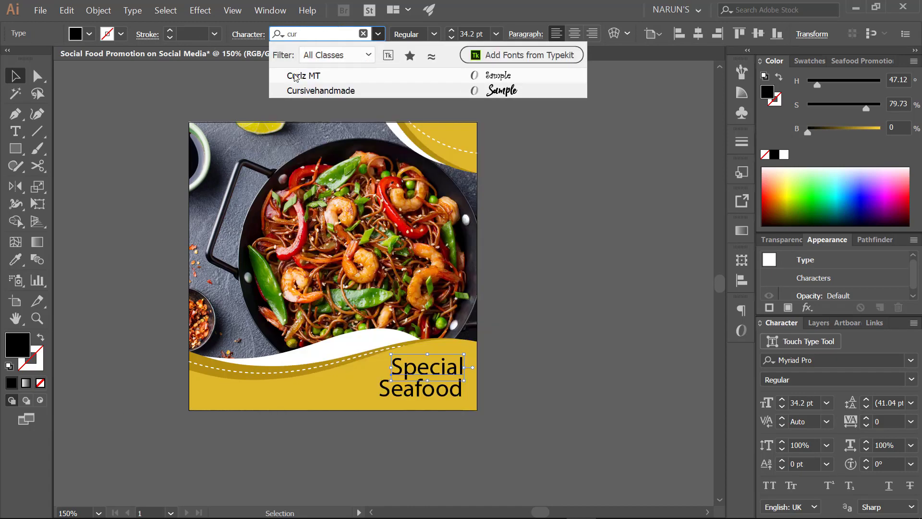
left_click(295, 90)
mouse_move(468, 385)
left_mouse_down()
mouse_move(486, 374)
mouse_move(455, 389)
left_mouse_up()
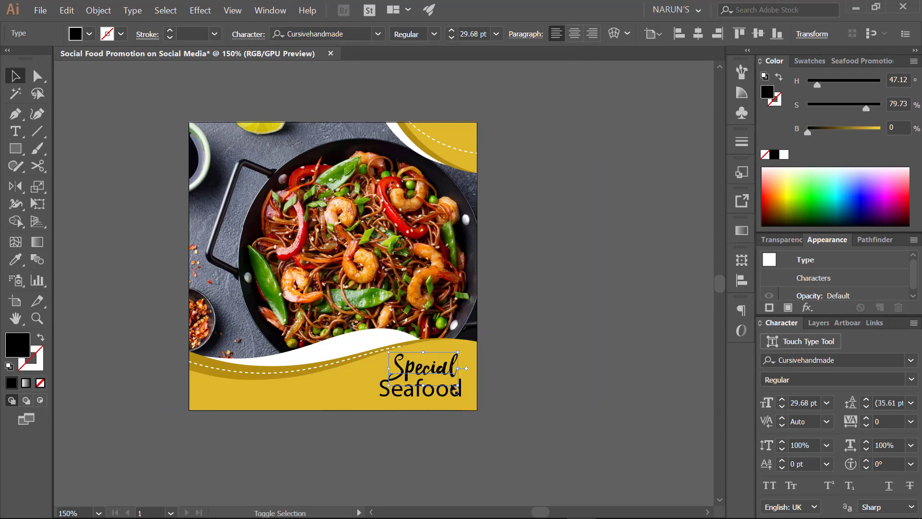
Reposition the word "Seafood" beneath "Special" and set its font to Corporate A T OT Bold.
left_click_drag(398, 390, 432, 389)
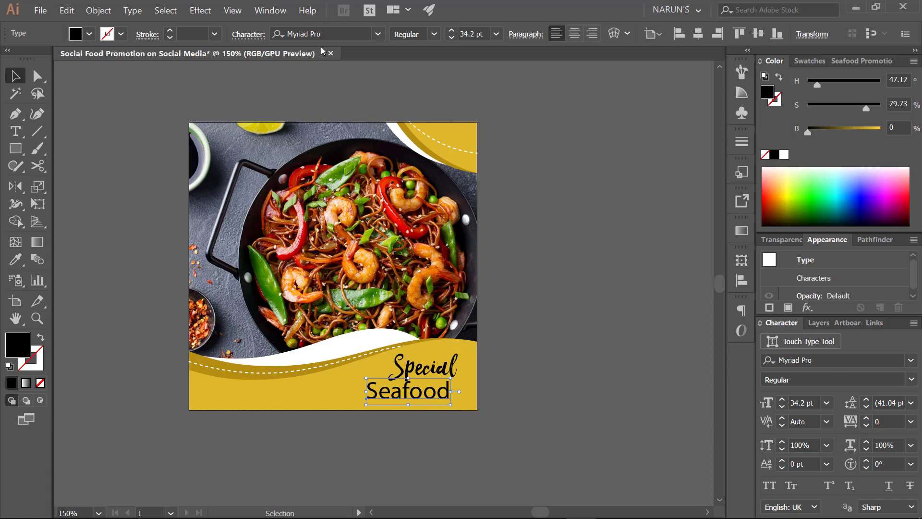
left_click(327, 31)
type("corp")
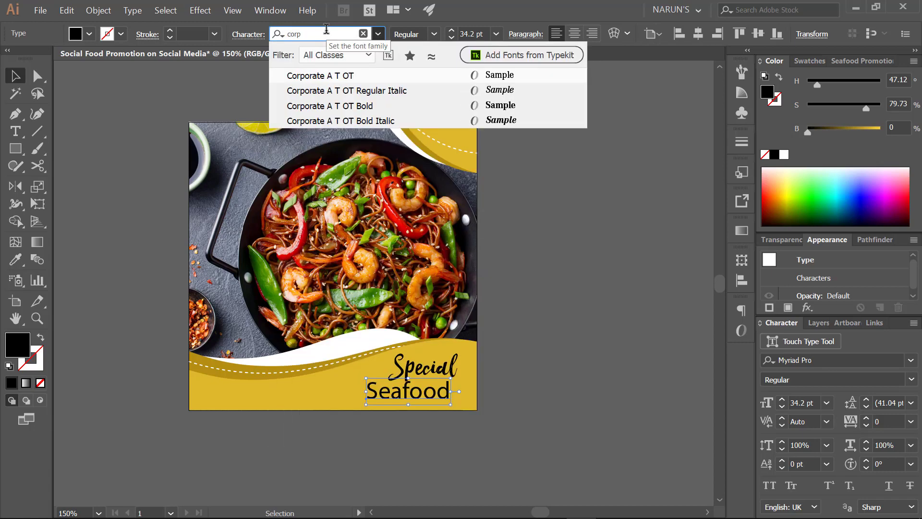
left_click(331, 106)
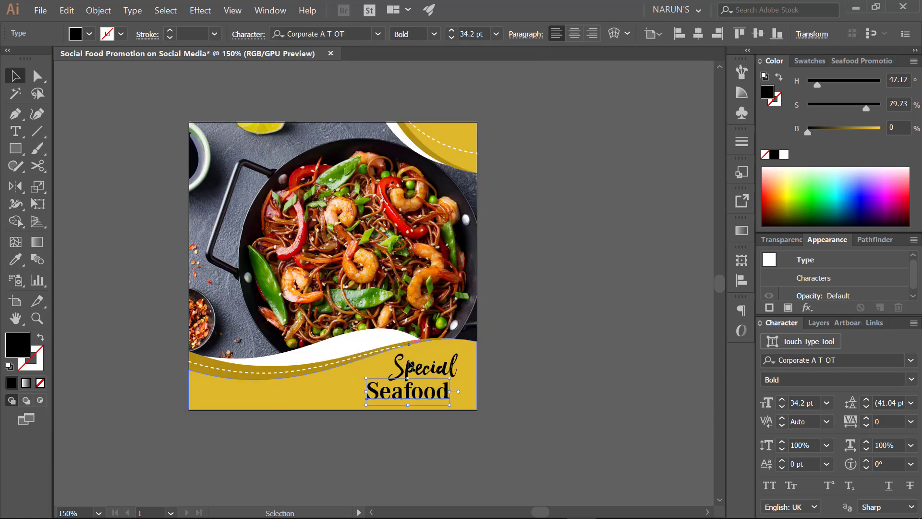
Reduce "Special" to about 25.36 pt and move both words so it sits closely above "Seafood".
scroll(421, 378, "up", 2)
left_click(441, 361)
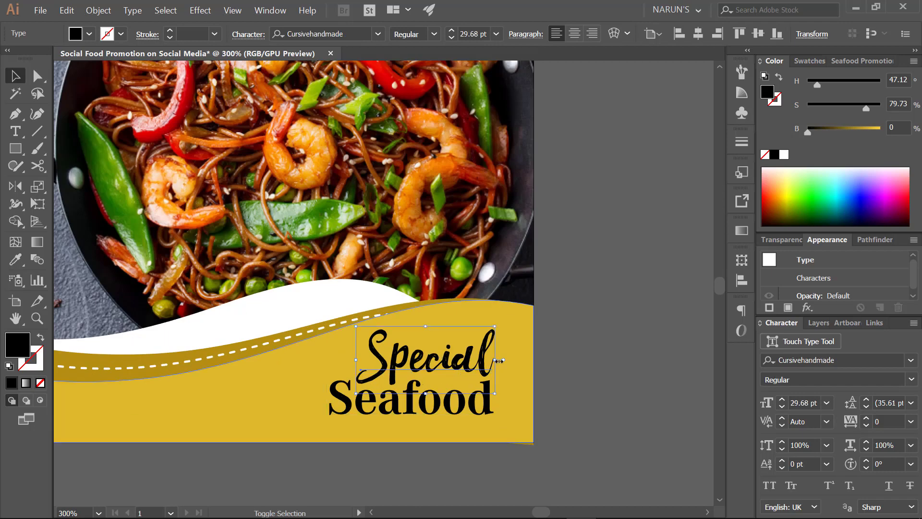
left_click_drag(495, 360, 475, 360)
left_click_drag(457, 413, 446, 388)
left_click_drag(451, 354, 454, 361)
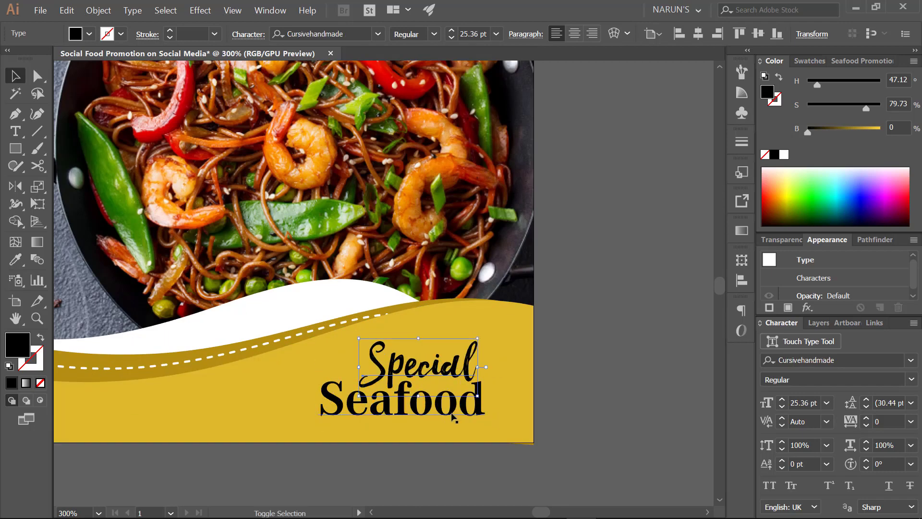
left_click(451, 410, "shift")
left_click(488, 400)
Slant the word "Special" slightly upward with Free Transform and nudge "Seafood" into place beneath it.
left_click(475, 383)
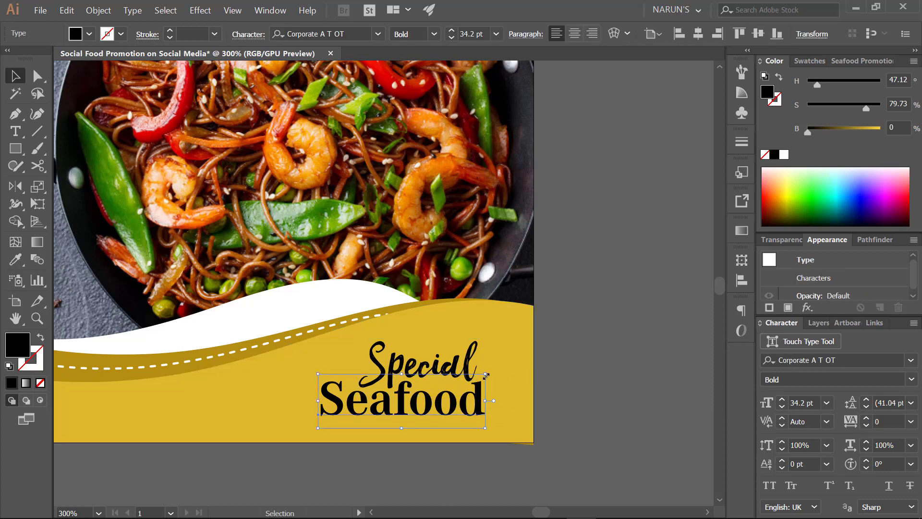
key("e")
key("v")
left_click(470, 361)
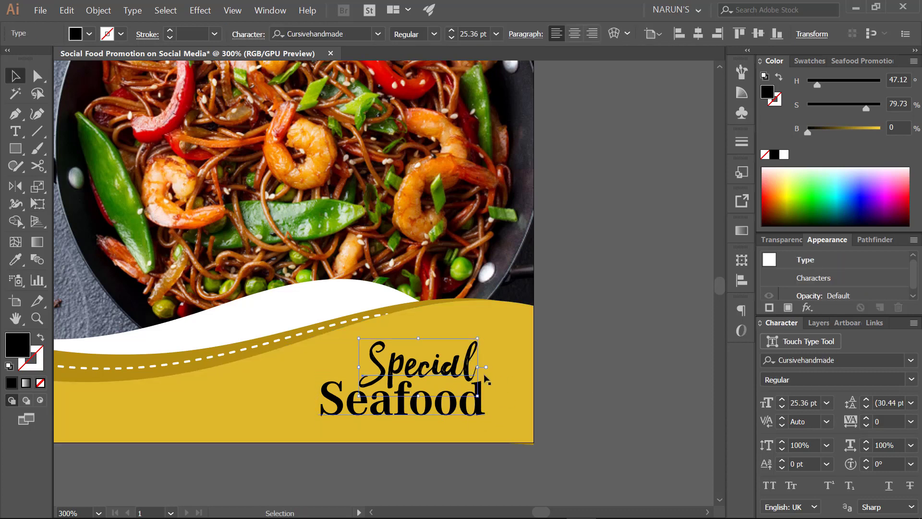
key("e")
left_click_drag(478, 363, 471, 364)
key("v")
left_click_drag(456, 411, 453, 408)
Scale both title words up together until "Seafood" is about 42.15 pt, position them on the gold wave, and deselect.
left_click(462, 362, "shift")
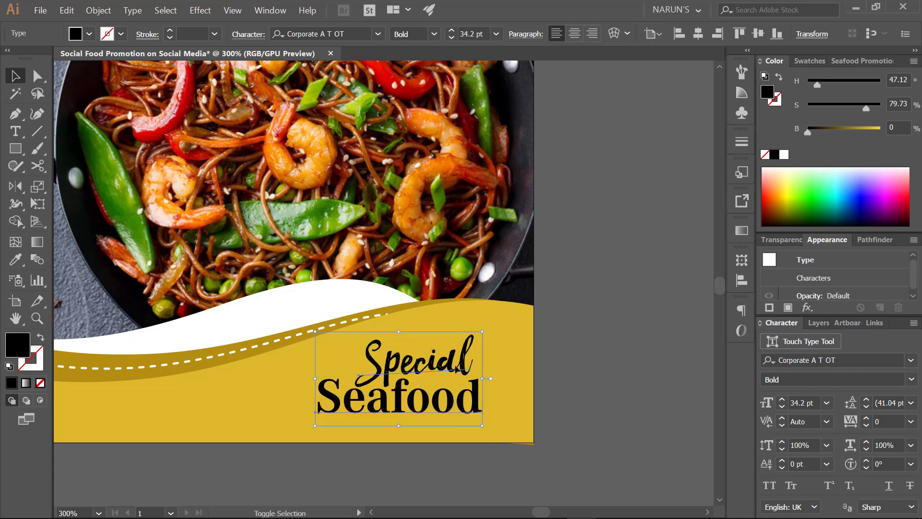
left_click_drag(462, 362, 471, 367)
left_click_drag(323, 384, 279, 385)
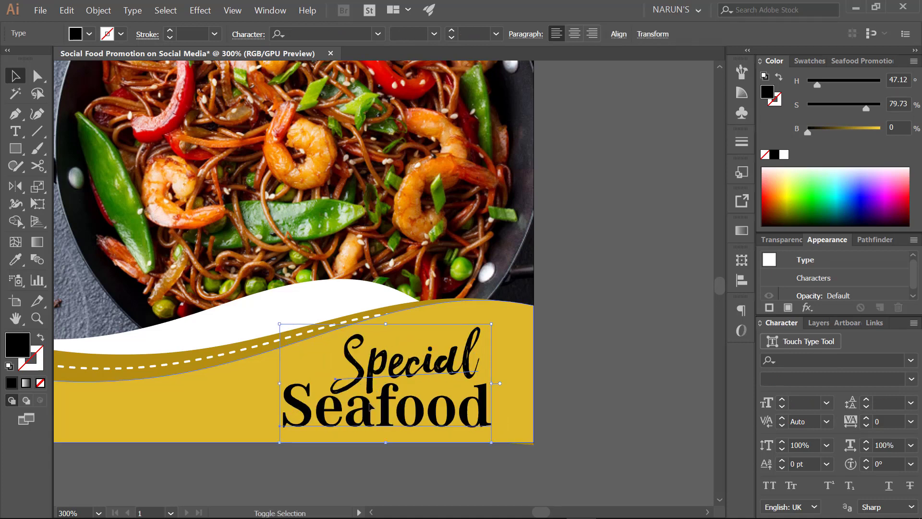
left_click_drag(443, 403, 467, 395)
left_click_drag(517, 377, 482, 367)
left_click_drag(313, 382, 301, 381)
left_click_drag(482, 399, 482, 398)
left_click(592, 379)
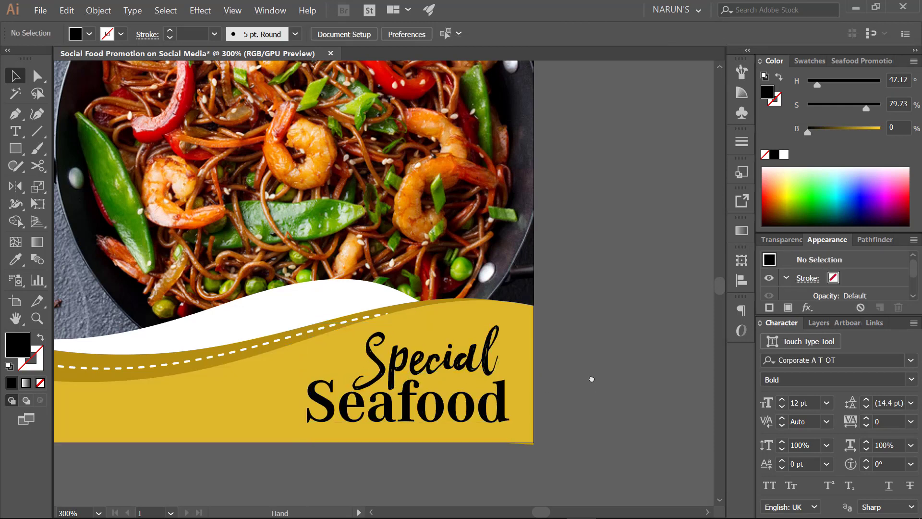
Try a white fill on the word "Seafood" alone, and undo that color change.
left_click_drag(591, 378, 628, 401)
scroll(526, 389, "down", 1)
left_click(517, 415)
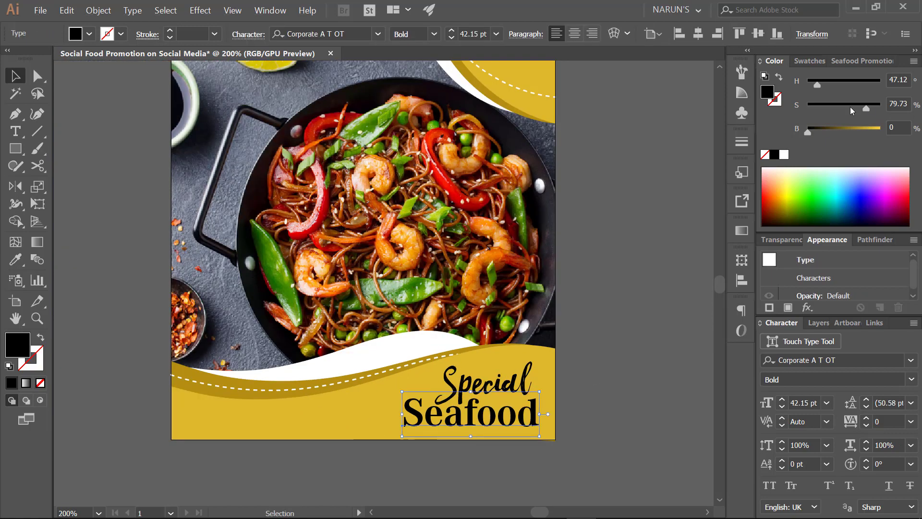
left_click(784, 155)
left_click(630, 295)
scroll(628, 294, "down", 1)
key("ctrl+z")
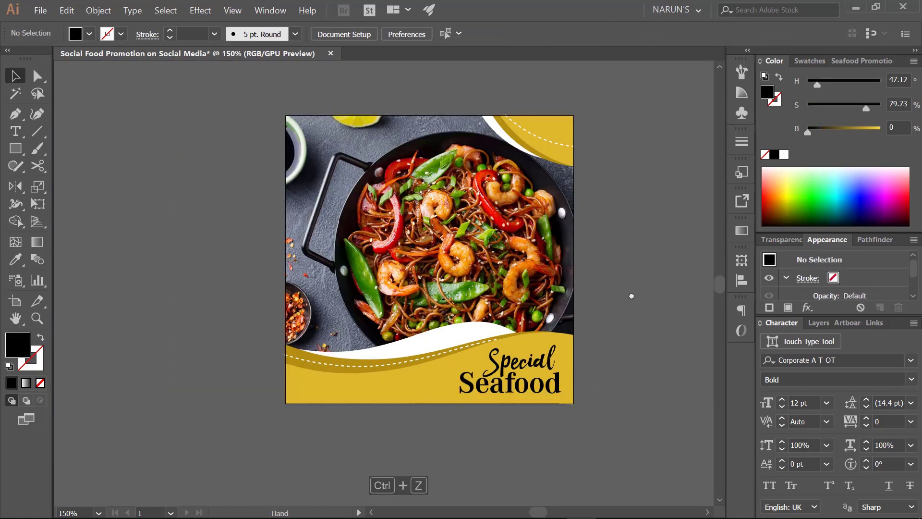
Fill both title words, "Special" and "Seafood", with white.
left_click_drag(632, 296, 663, 311)
left_click(562, 373)
left_click(560, 394, "shift")
left_click(784, 157)
Recolor the main gold wave and the gold corner shape to H 46.78, S 82.71, B 83.92, and deselect them.
key("a")
left_click(452, 409)
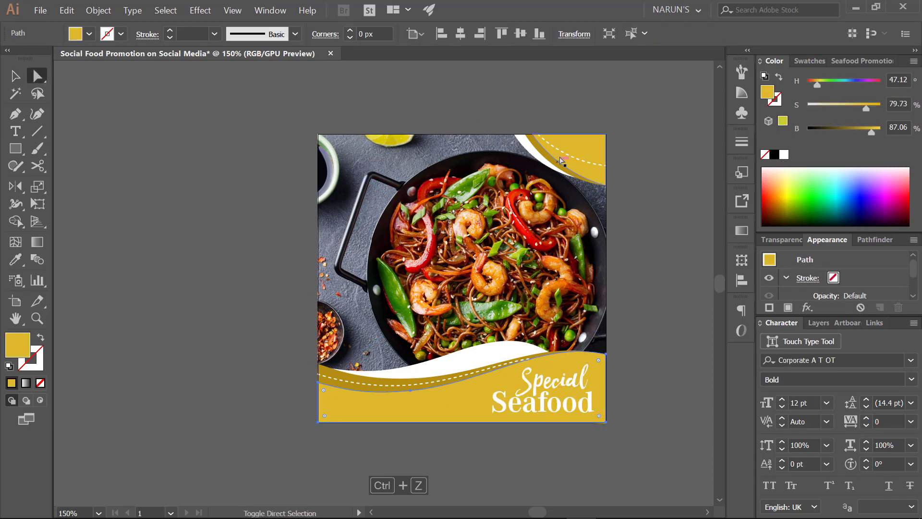
left_click(580, 142, "shift")
left_click_drag(869, 105, 870, 129)
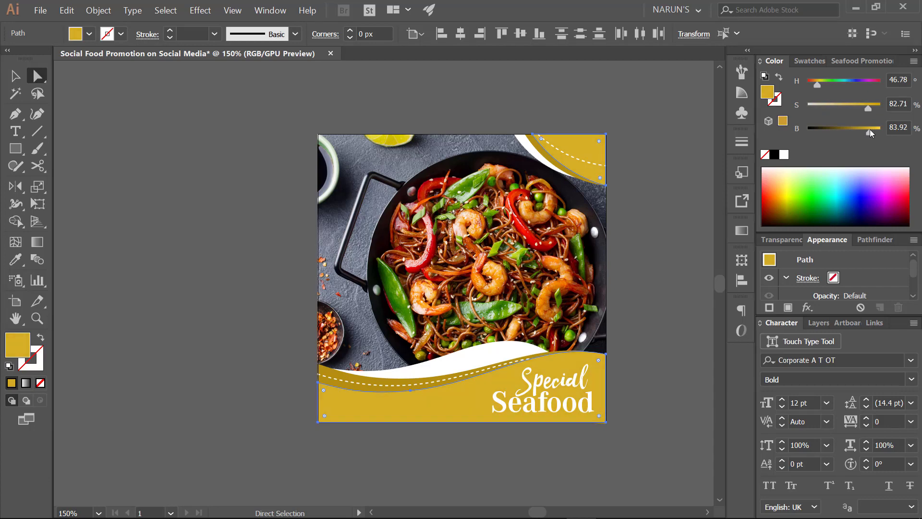
left_click(670, 247)
Move the word "Special" up about 3 px and nudge "Seafood" slightly to open the gap between them.
scroll(569, 398, "up", 2)
left_click(583, 364)
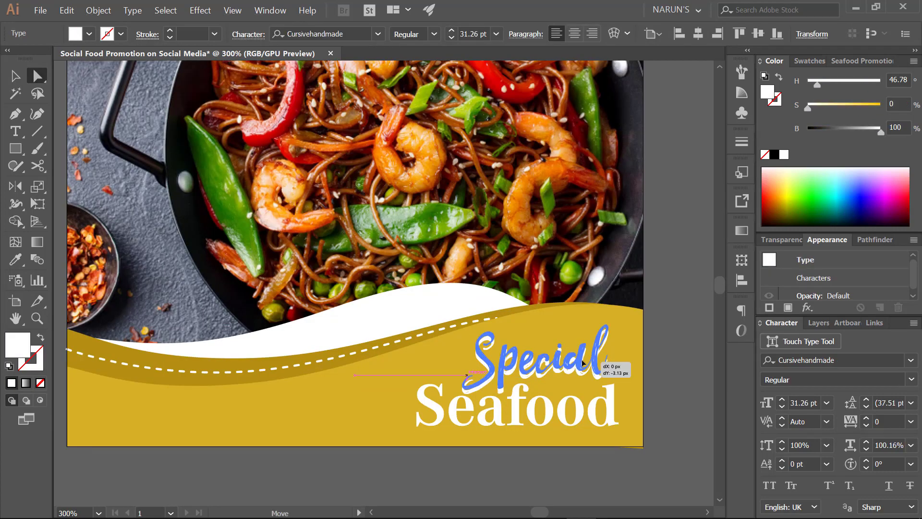
left_click(587, 412)
key("e")
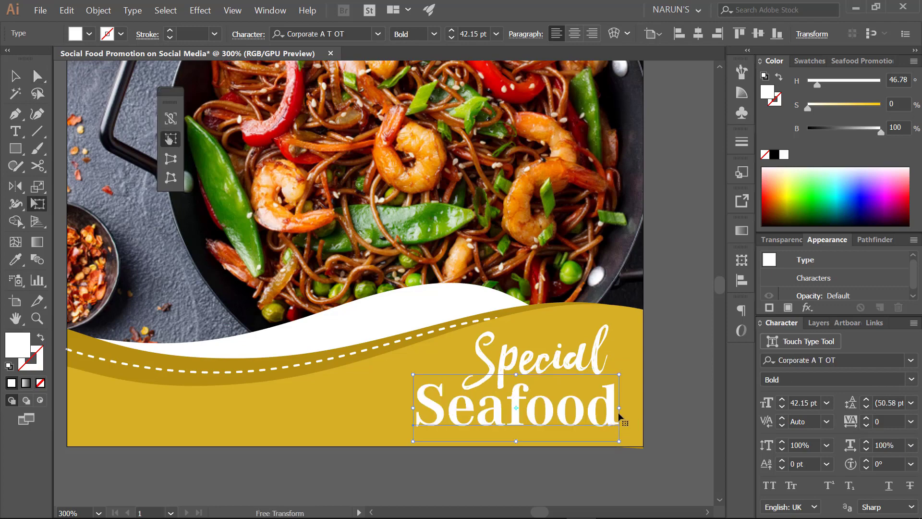
key("v")
left_click_drag(609, 420, 604, 418)
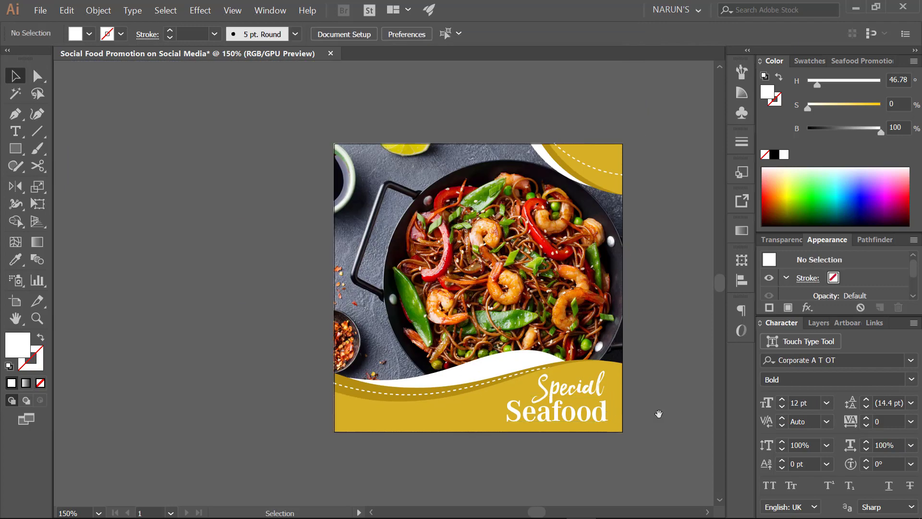
Fine-tune the spacing between the title words by lowering "Special" slightly and shifting "Seafood" up and left.
left_click_drag(593, 373, 592, 372)
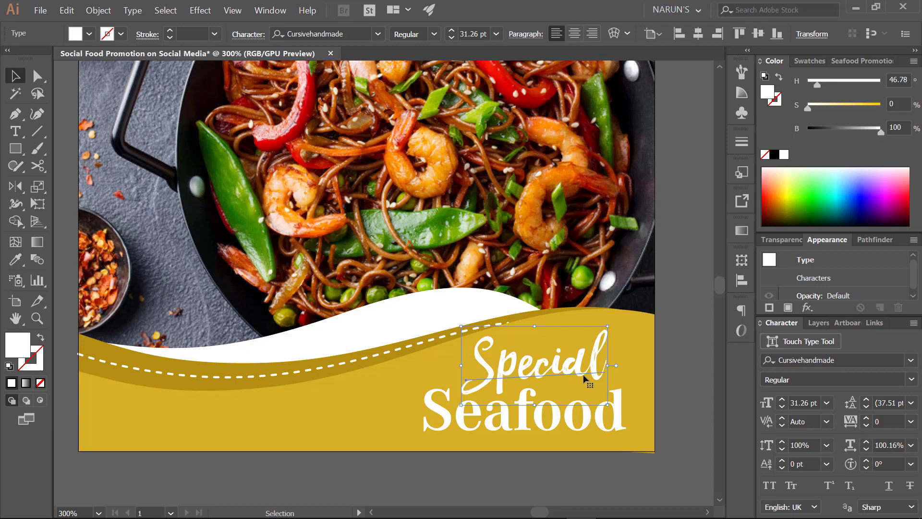
left_click_drag(584, 375, 583, 381)
left_click(604, 425)
scroll(605, 425, "up", 2)
left_click_drag(605, 425, 592, 417)
scroll(592, 417, "down", 2)
Shift both title words together slightly on the gold wave, adjust the placement of "Seafood", and deselect.
left_click_drag(572, 372, 576, 375)
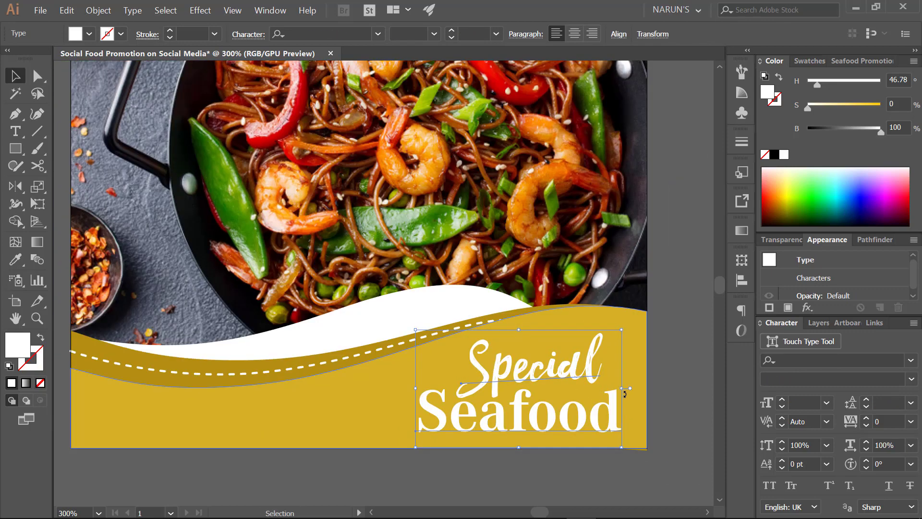
scroll(669, 388, "down", 2)
left_click(629, 413)
scroll(616, 413, "up", 3)
left_click_drag(616, 413, 618, 414)
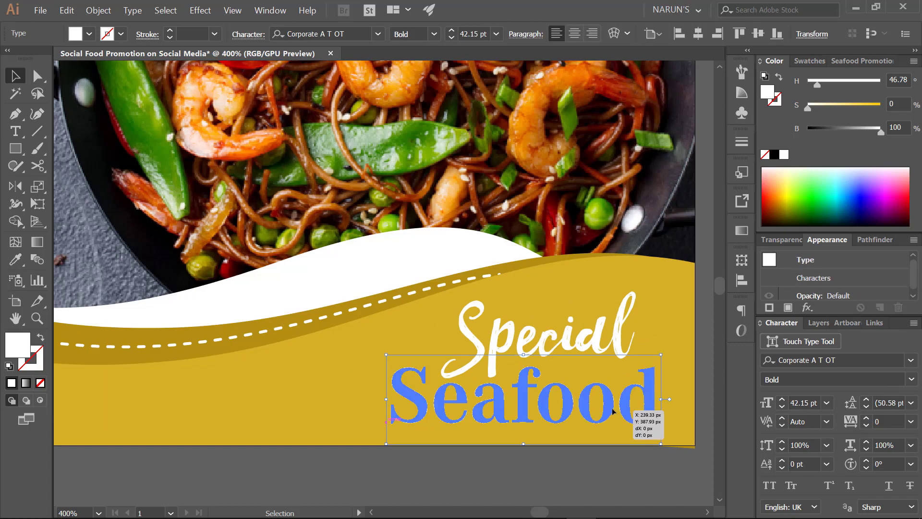
scroll(605, 408, "down", 2)
left_click(432, 447)
scroll(432, 439, "down", 1)
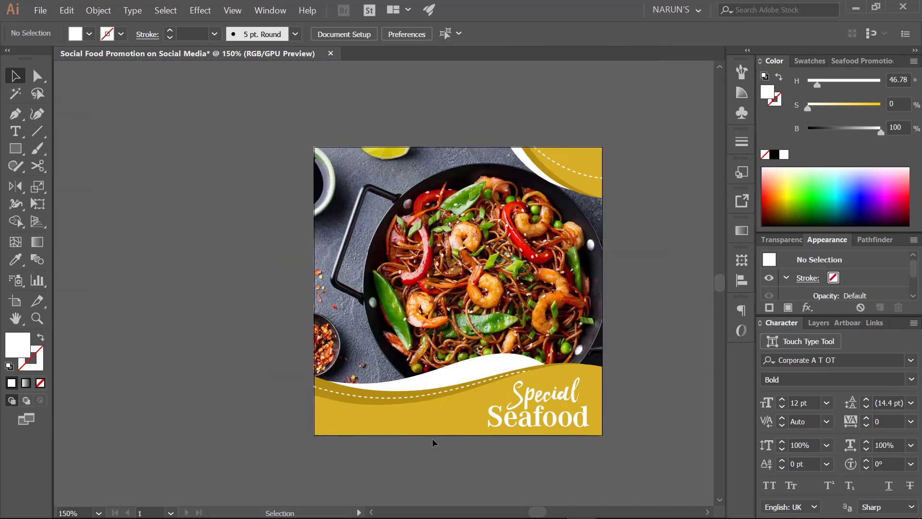
Add the text "*T&C Apply!" near the lower-left corner of the bottom gold wave.
scroll(420, 441, "up", 1)
key("t")
left_click(296, 421)
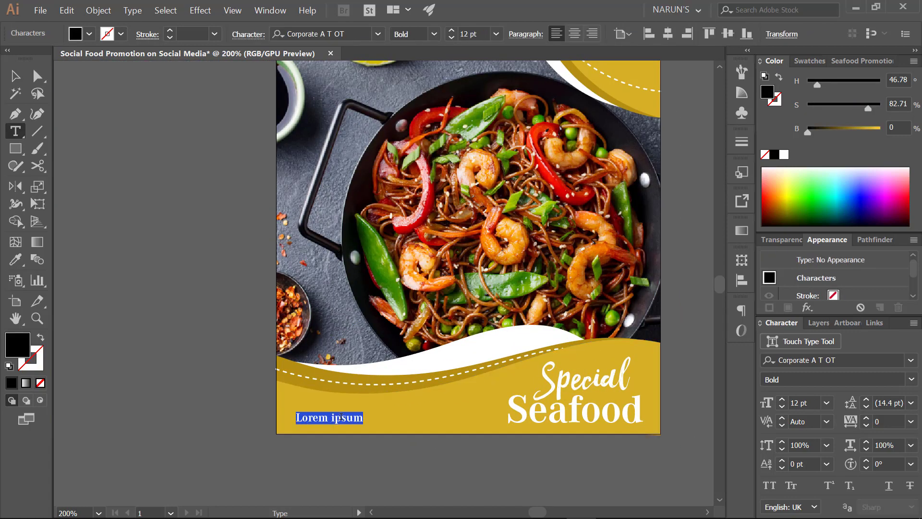
type("*")
key("BackSpace")
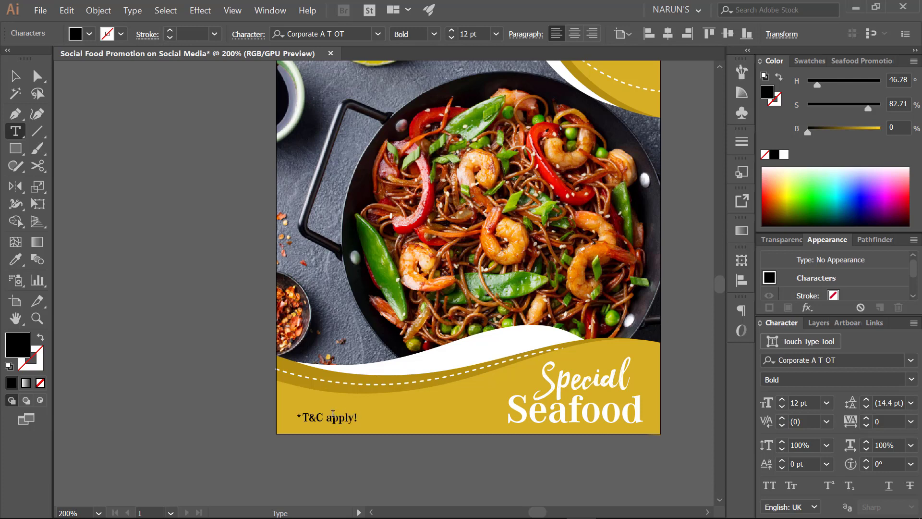
type("A")
key("Left")
key("Escape")
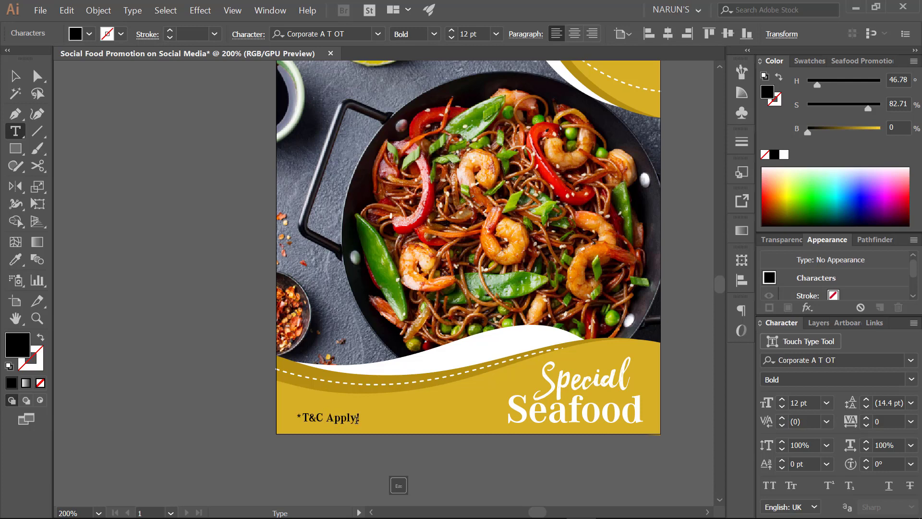
Enlarge the "*T&C Apply!" text to about 15.38 pt and place it in the wave's lower-left area.
left_click_drag(367, 419, 393, 427)
left_click_drag(329, 445, 336, 432)
scroll(336, 435, "up", 1)
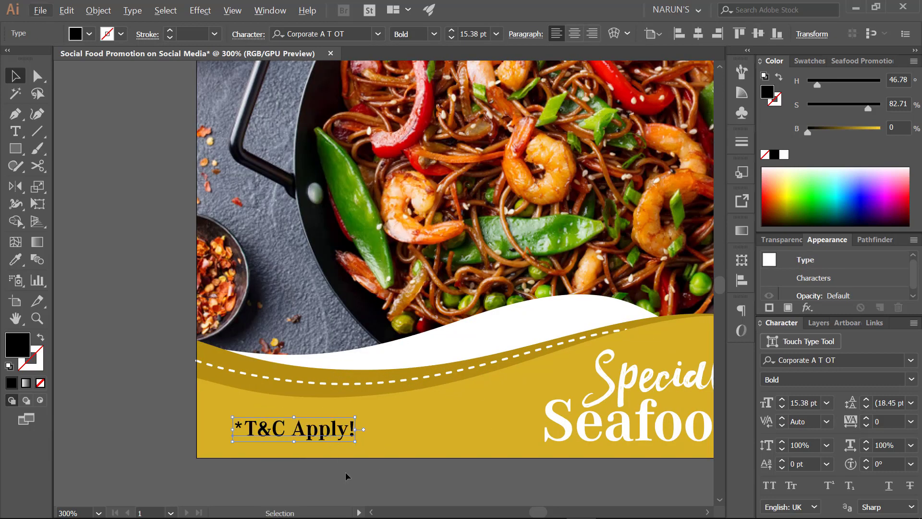
Change the font of the "*T&C Apply!" text to Acumin Pro Light Italic and deselect it.
scroll(345, 474, "down", 2)
scroll(305, 447, "up", 2)
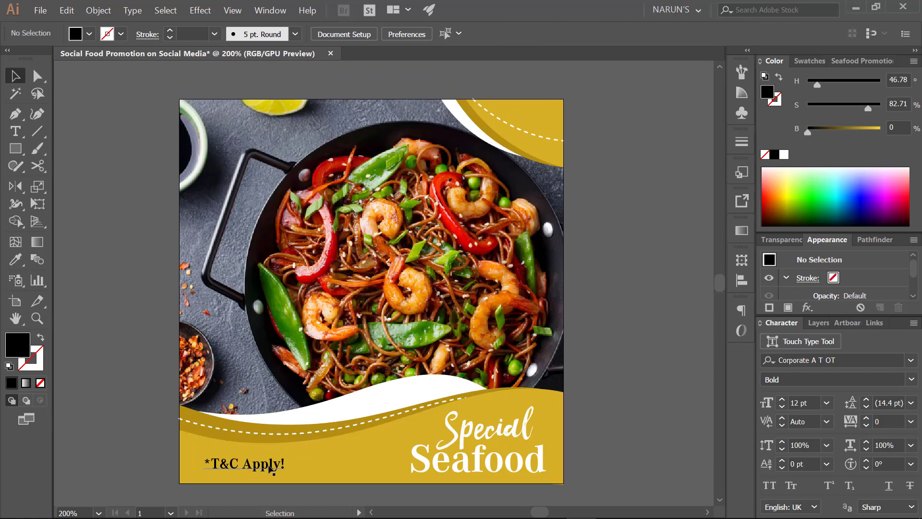
left_click(312, 34)
type("accc")
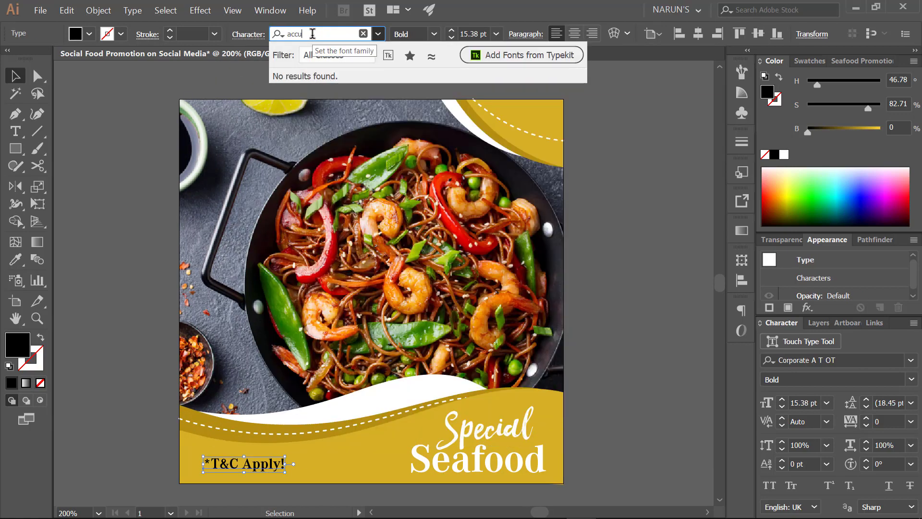
key("BackSpace")
key("BackSpace")
type("u")
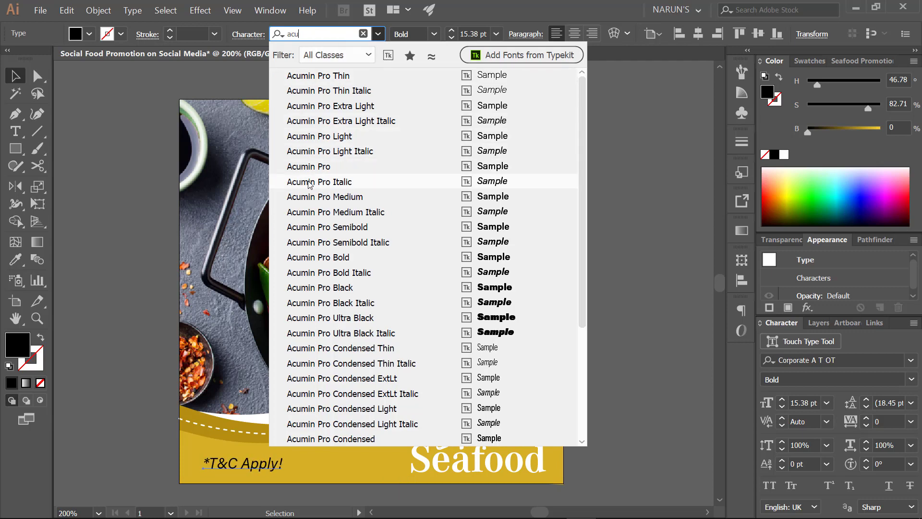
left_click(309, 151)
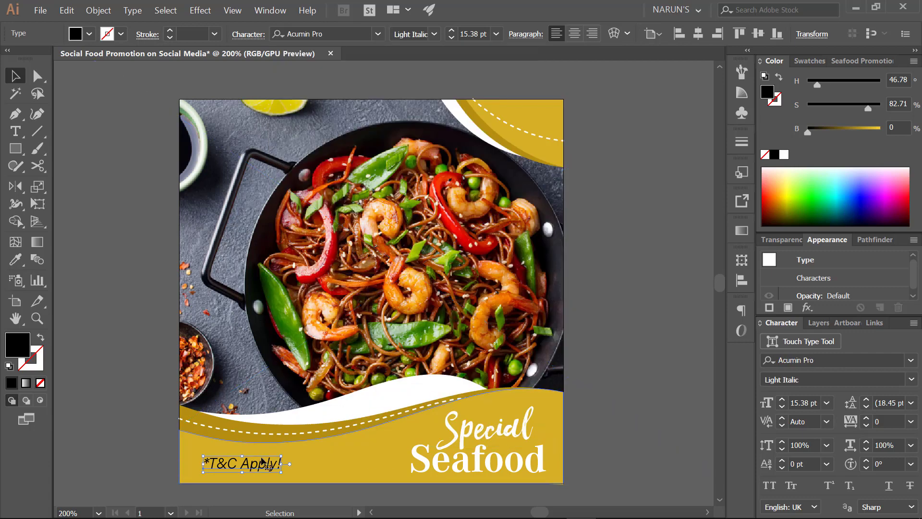
left_click(610, 373)
Tighten the letter spacing of the "*T&C Apply!" text by three increments and deselect it.
key("ctrl+minus")
key("ctrl+minus")
key("ctrl+equal")
left_click_drag(604, 312, 596, 321)
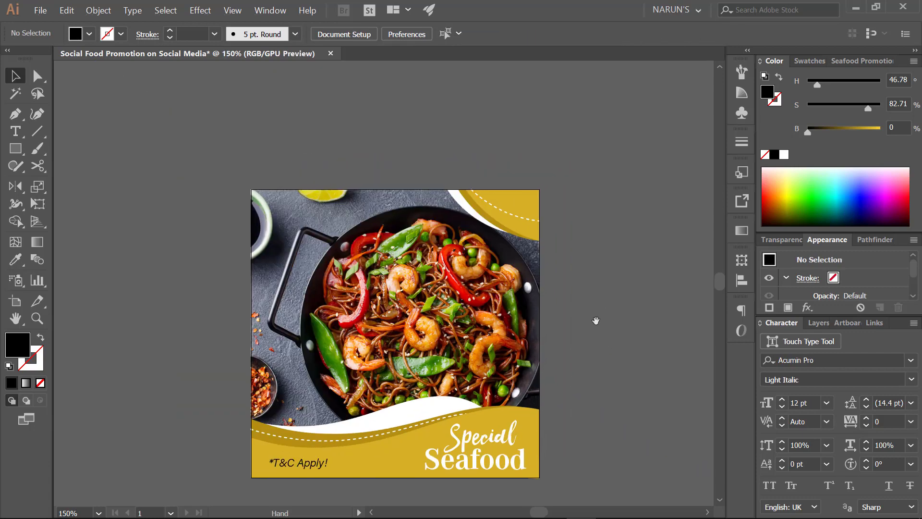
left_click(314, 466)
key("alt+Left")
key("alt+Left")
key("alt+Left")
left_click(606, 358)
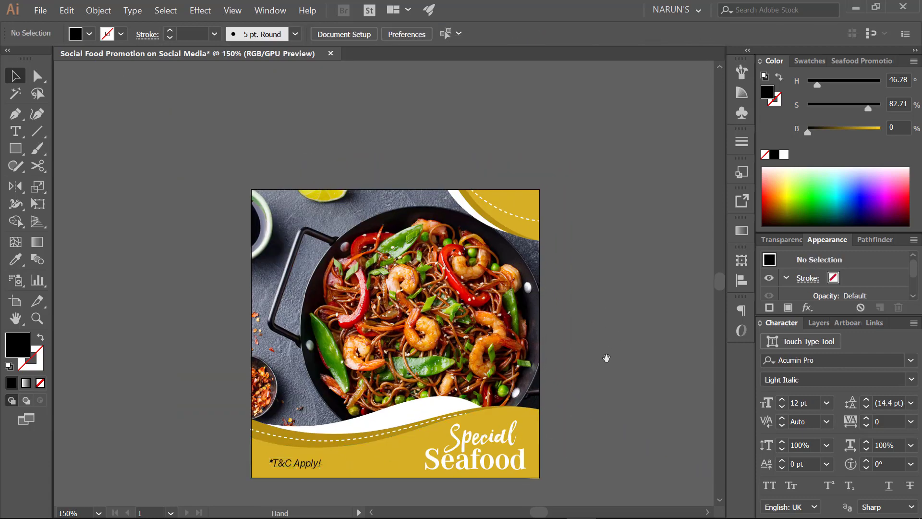
left_click_drag(606, 358, 583, 371)
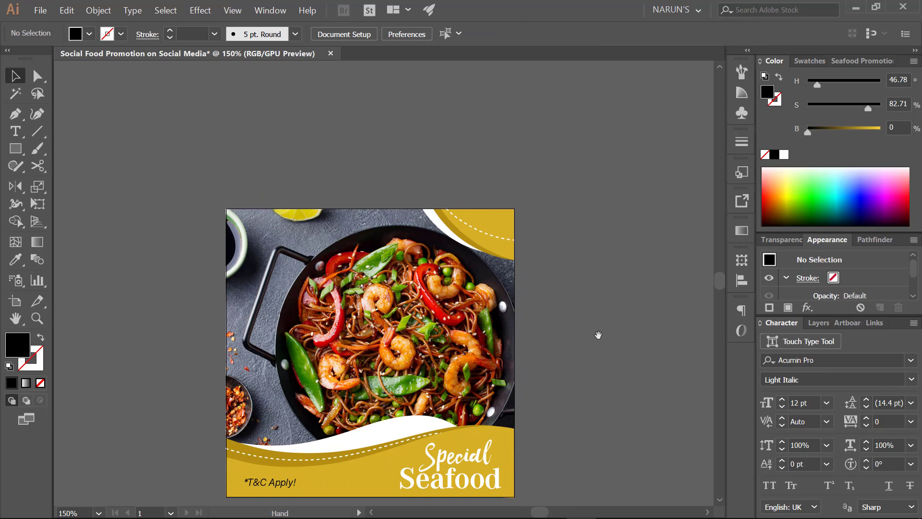
Draw a circle about 101 px wide over the photo's upper-left area.
key("l")
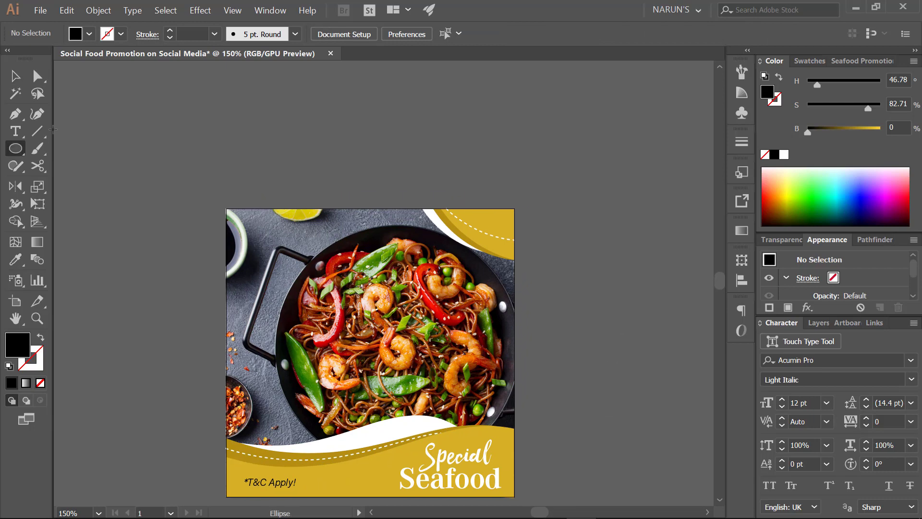
left_click_drag(20, 154, 77, 182)
left_click_drag(271, 264, 314, 303)
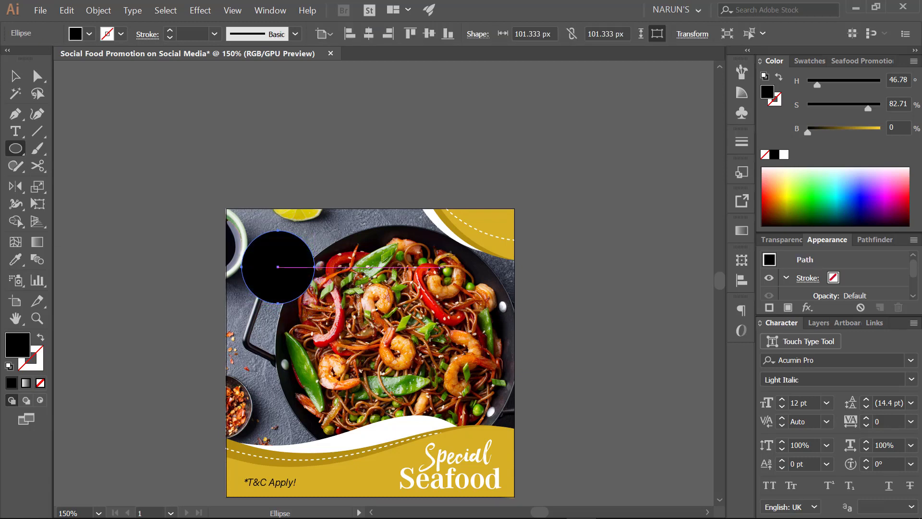
Fill the circle with gold sampled from the upper-right wave, resize it to about 100 px and reposition it slightly.
key("i")
left_click(502, 219)
key("v")
left_click_drag(277, 230, 277, 237)
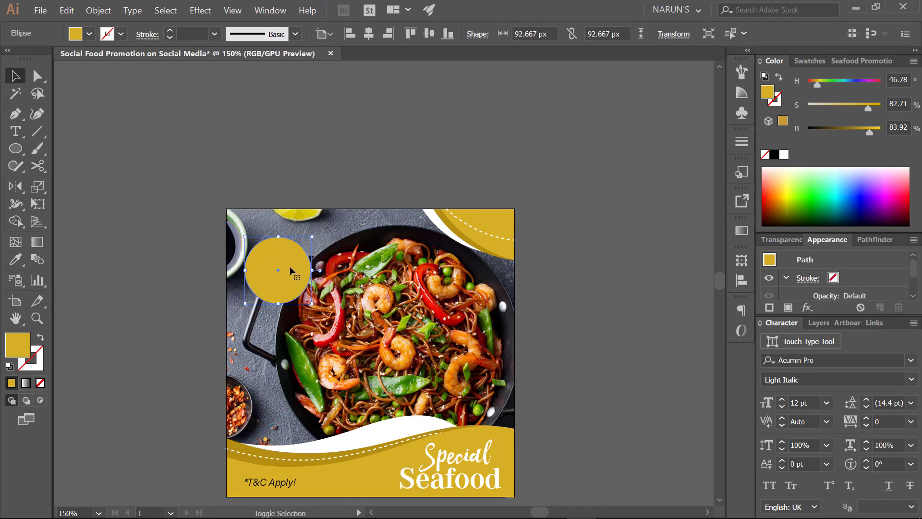
mouse_move(289, 269)
left_mouse_down()
mouse_move(313, 270)
mouse_move(287, 263)
mouse_move(289, 275)
mouse_move(279, 265)
left_mouse_up()
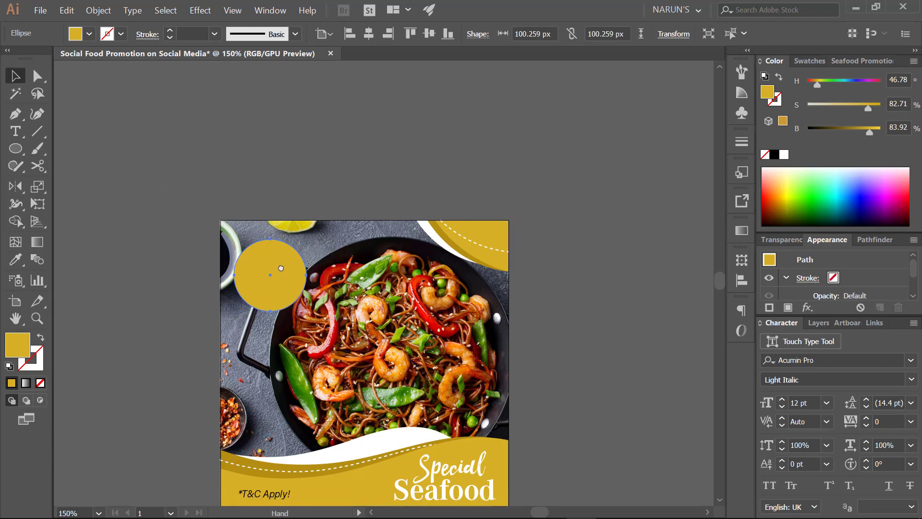
Apply a Zig Zag effect to the gold circle with absolute size 3 px, 10 ridges per segment and corner points.
left_click(201, 10)
mouse_move(241, 117)
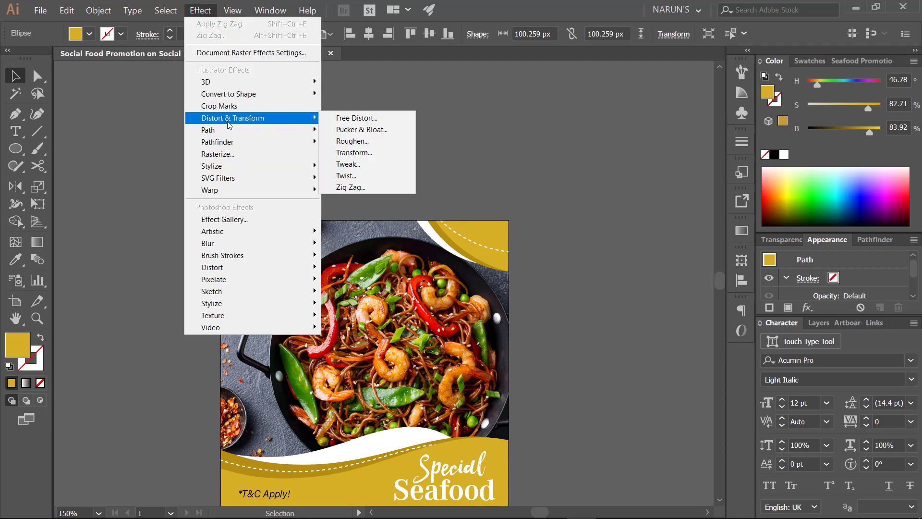
left_click(348, 187)
left_click(647, 336)
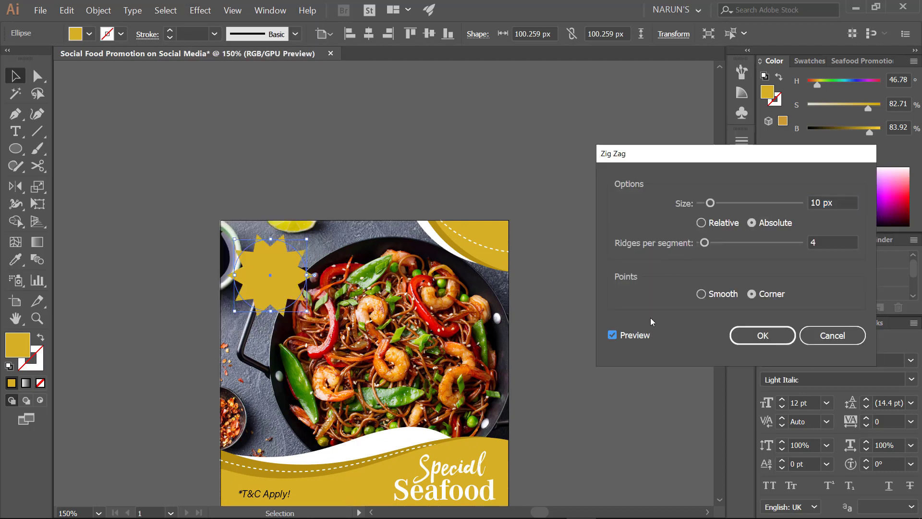
left_click_drag(711, 203, 705, 203)
left_click_drag(705, 243, 715, 246)
left_click_drag(711, 207, 710, 208)
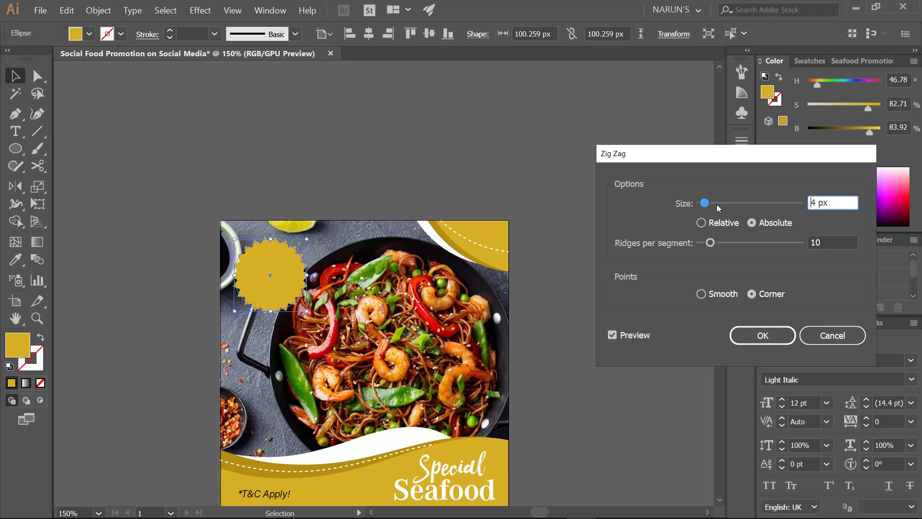
key("Down")
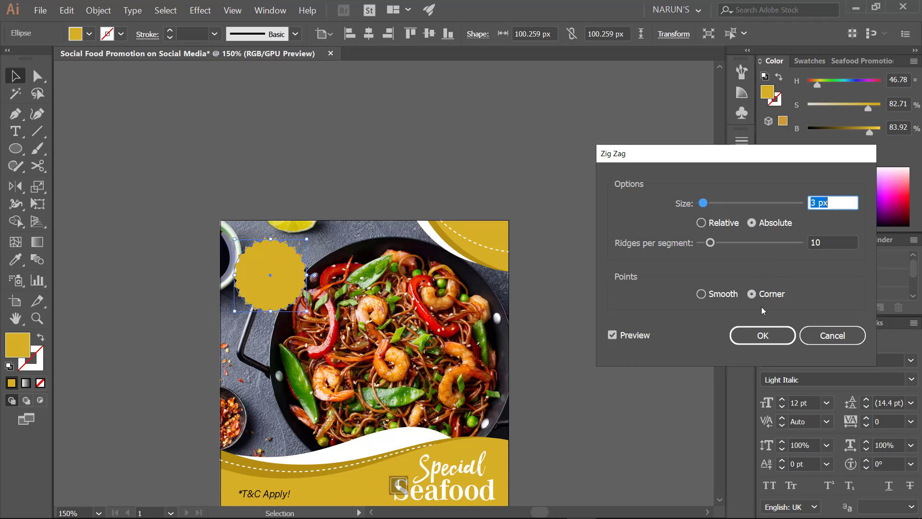
left_click(763, 335)
Duplicate the zigzag badge in place and shrink the copy around its centre to about 85 px.
scroll(312, 195, "up", 1)
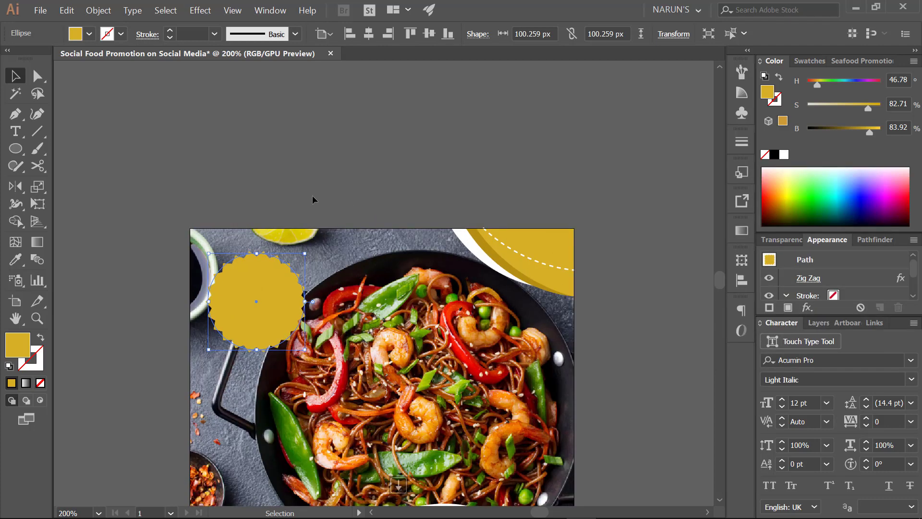
key("a")
left_click(67, 10)
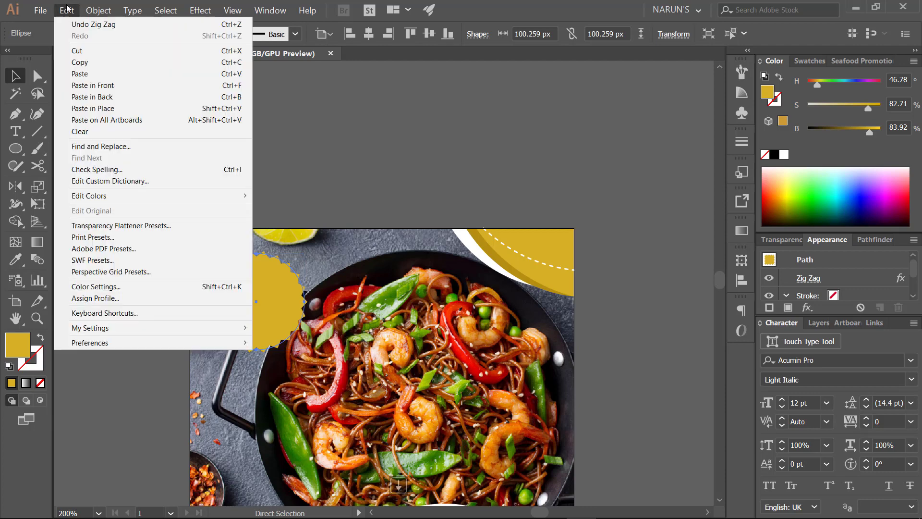
left_click(79, 62)
left_click(66, 10)
left_click(92, 98)
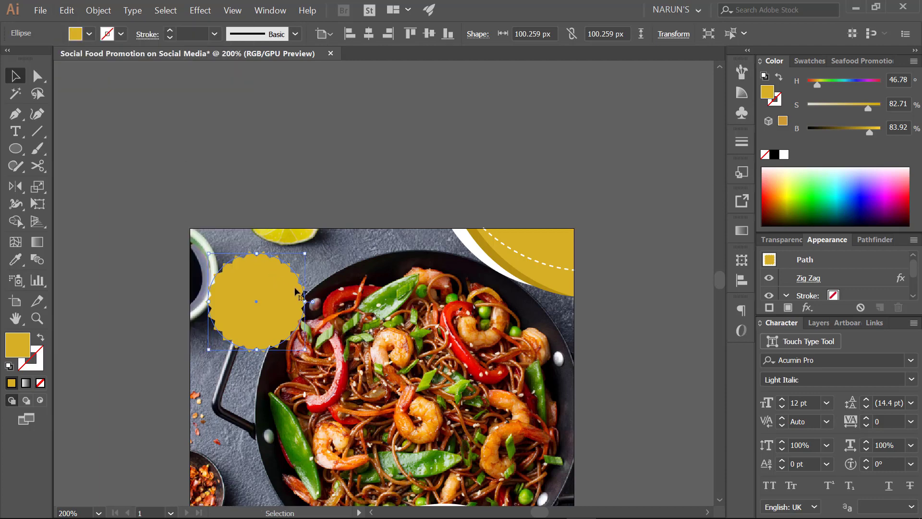
left_click_drag(306, 301, 297, 302)
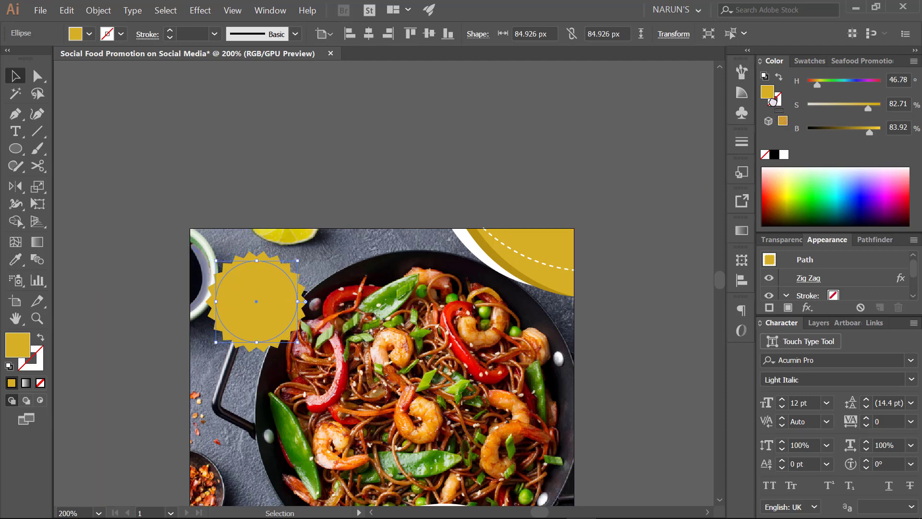
Give the inner badge copy no fill and a white stroke, and enlarge it around its centre to about 89 px.
left_click_drag(772, 102, 773, 98)
left_click(765, 154)
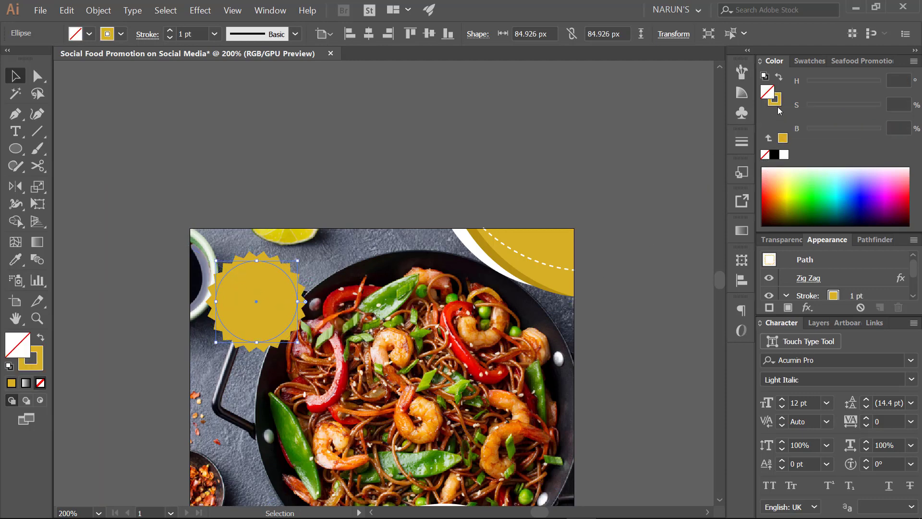
left_click(774, 99)
left_click(783, 154)
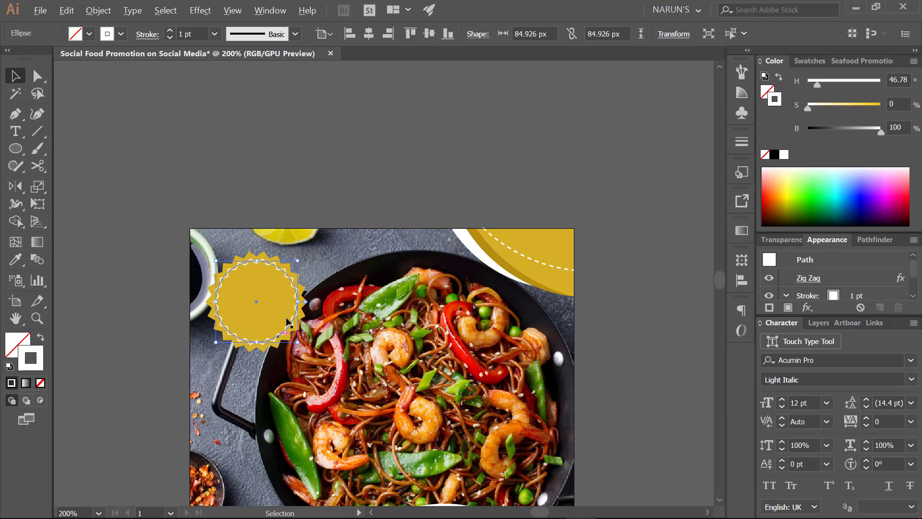
scroll(288, 315, "up", 4)
left_click_drag(329, 260, 337, 260)
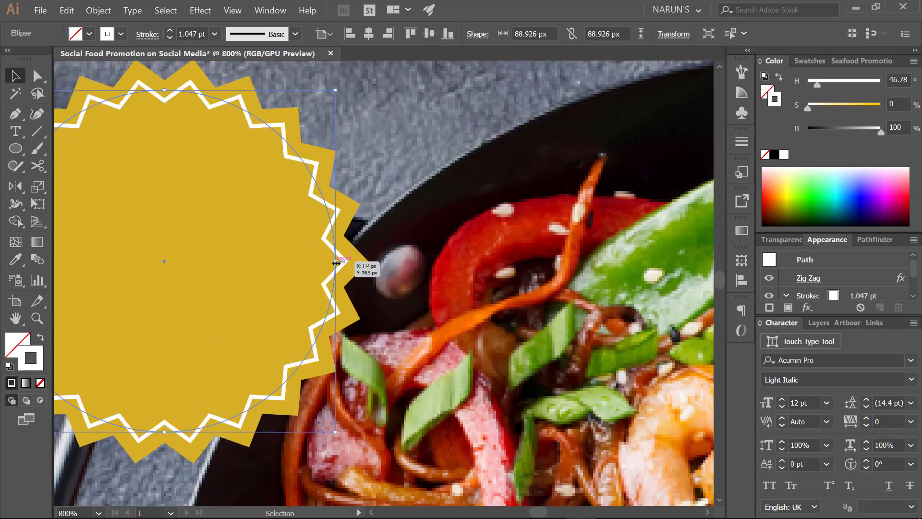
scroll(337, 260, "down", 2)
scroll(594, 206, "down", 1)
left_click_drag(594, 210, 474, 205)
scroll(548, 197, "down", 1)
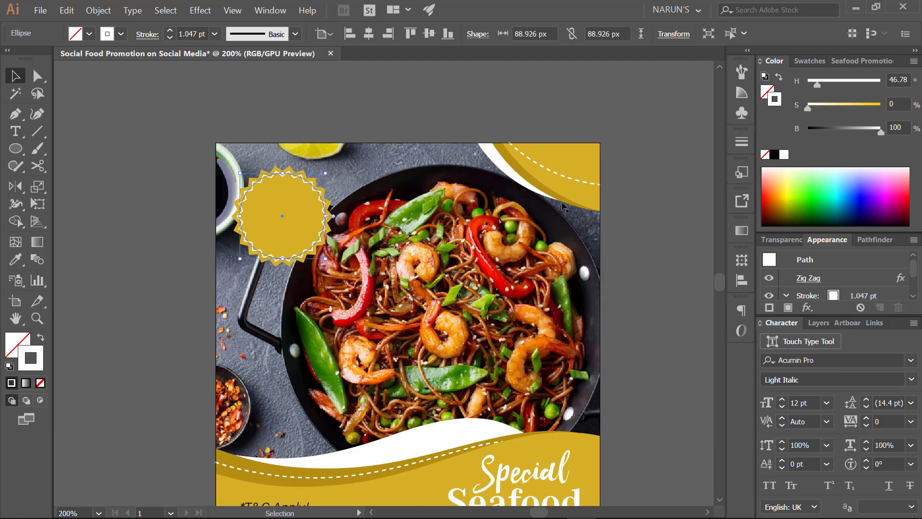
scroll(288, 192, "up", 2)
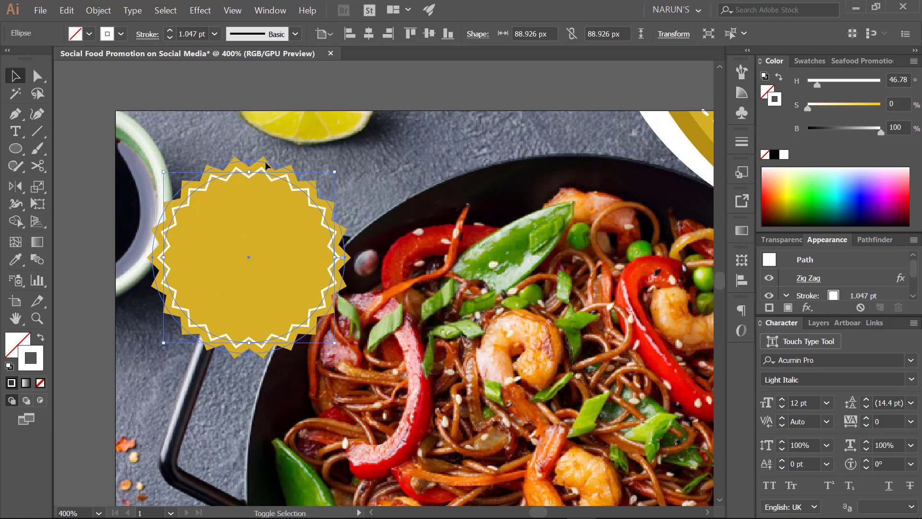
left_click(267, 165, "shift")
left_click(198, 13)
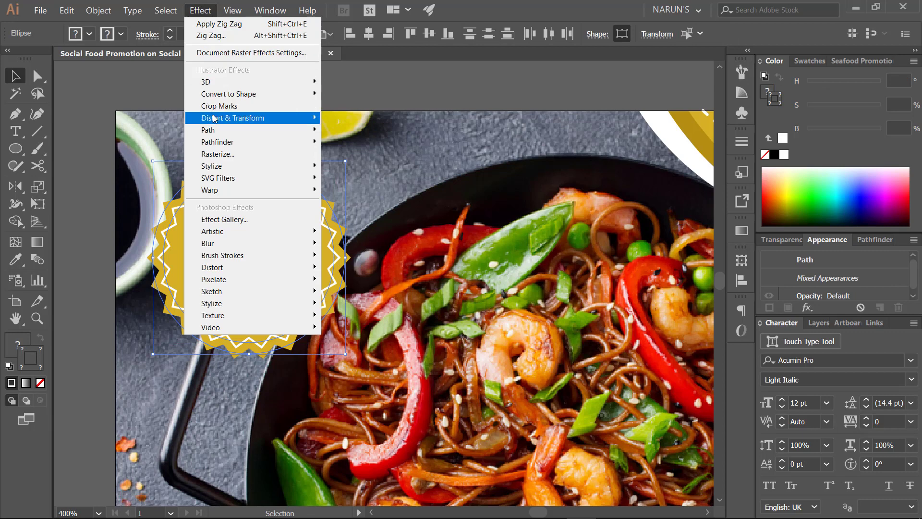
mouse_move(219, 96)
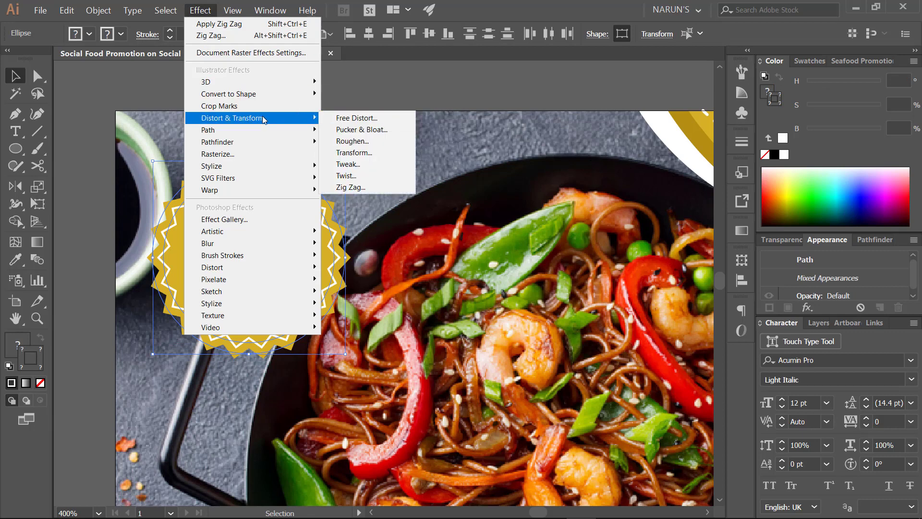
key("Escape")
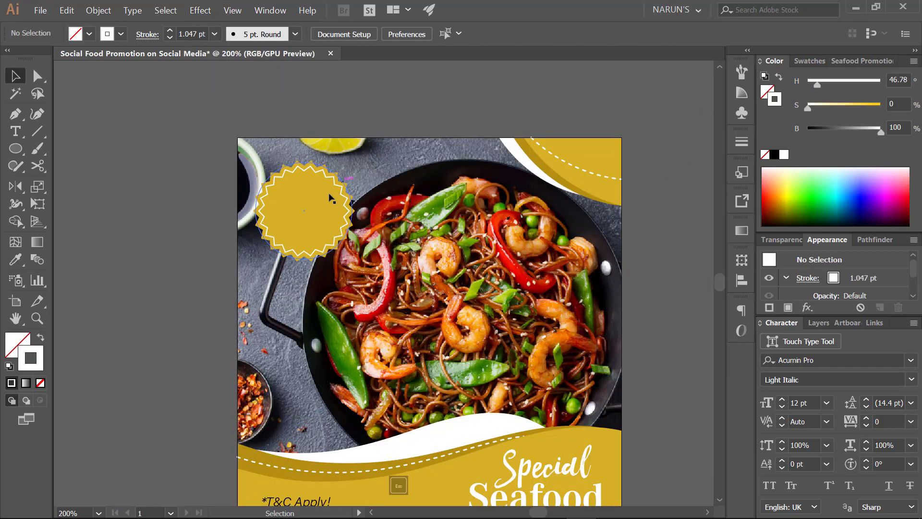
Set the stroke weight of the badge's white inner zigzag outline to 1.5 pt.
left_click(340, 197)
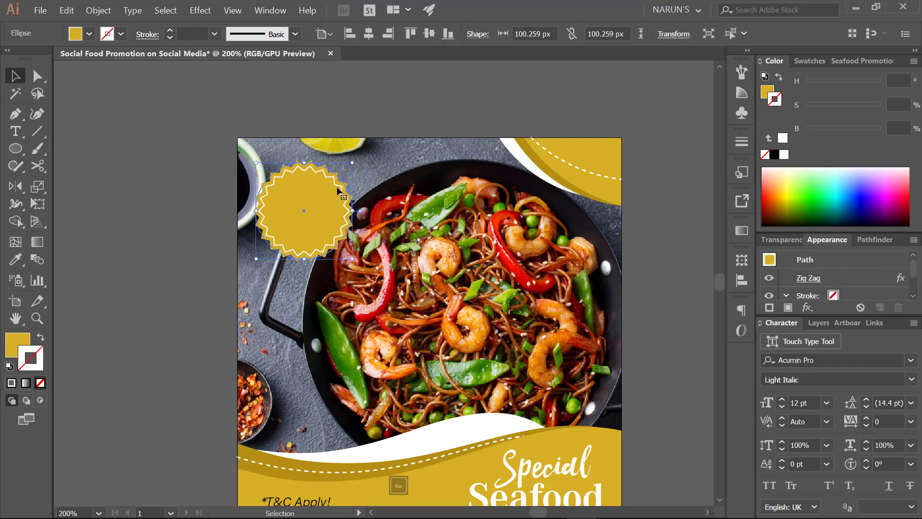
left_click(341, 188)
left_click(741, 142)
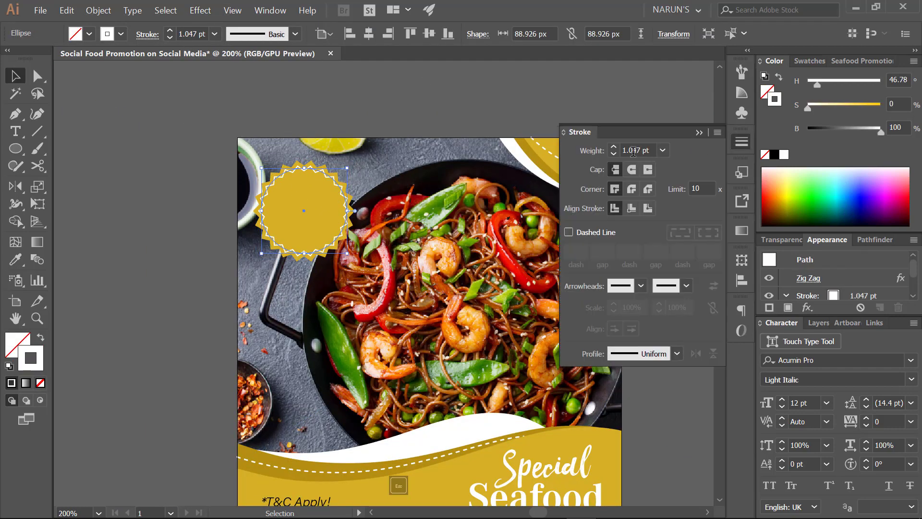
left_click_drag(634, 152, 713, 148)
type("1.5")
key("Return")
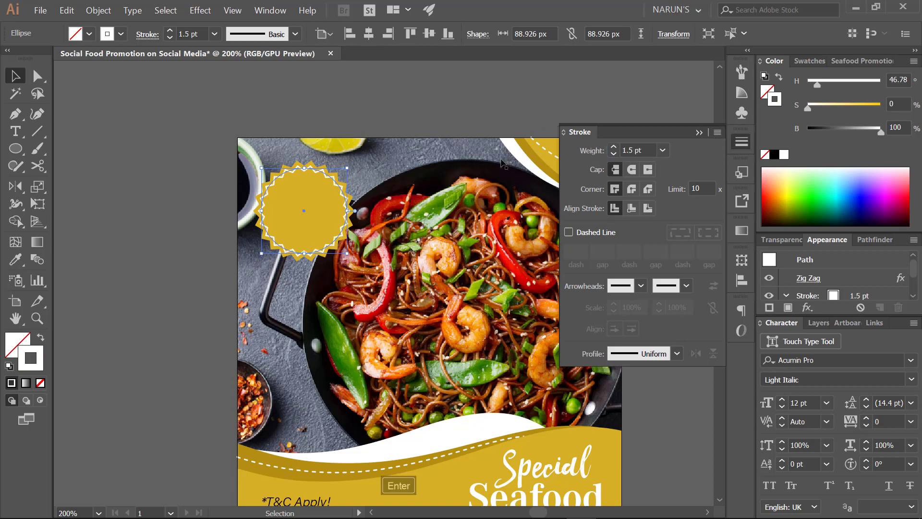
Shrink the gold badge and its white outline together, shift them slightly and group them.
left_click(292, 165, "shift")
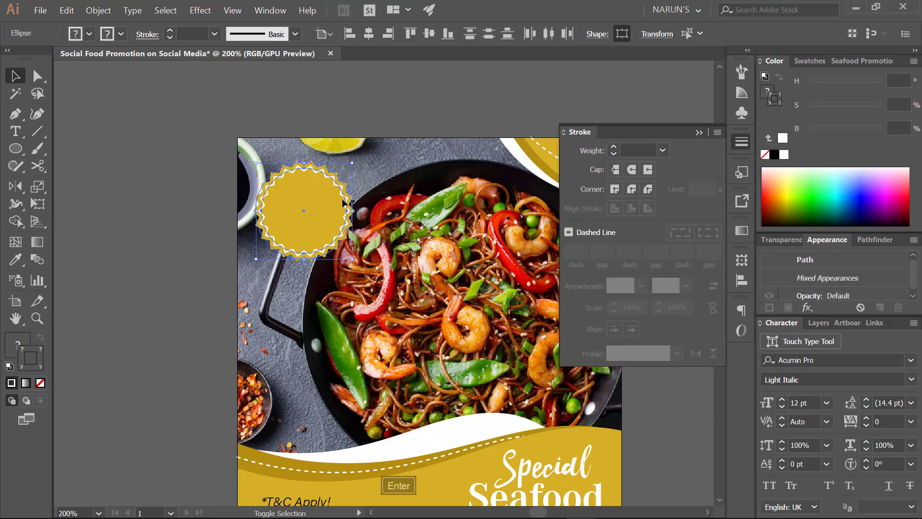
left_click_drag(352, 210, 329, 215)
left_click_drag(333, 220, 316, 211)
scroll(326, 215, "down", 1)
key("ctrl+g")
left_click(381, 107)
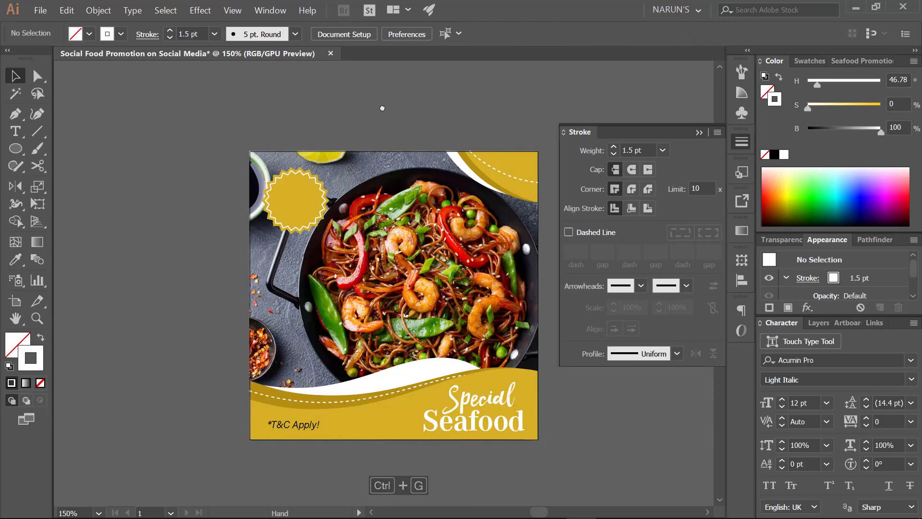
left_click_drag(381, 107, 345, 121)
left_click(700, 133)
Add the price text "$ 12" in the middle of the gold badge.
key("t")
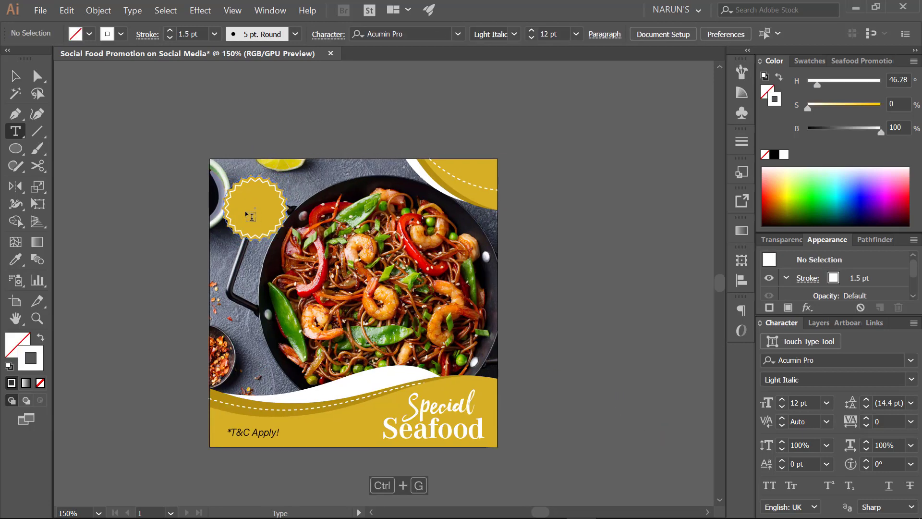
left_click(246, 212)
type("$")
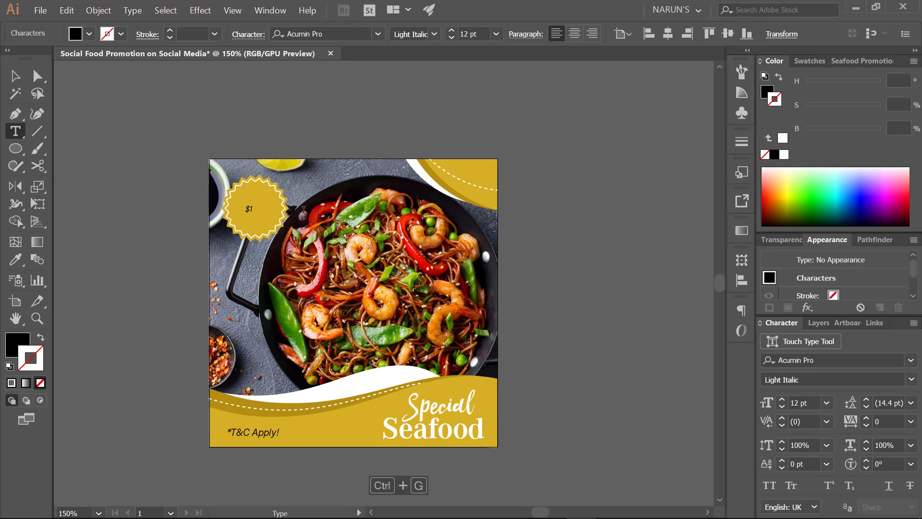
type("12")
left_click(250, 210)
scroll(251, 210, "up", 2)
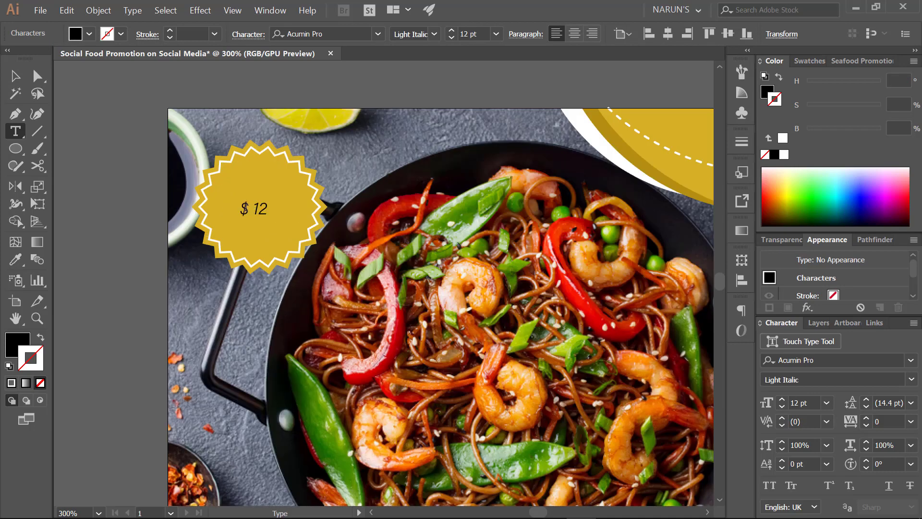
Make the price's dollar sign superscript, enlarge it to 16 pt and lower its baseline shift.
left_click_drag(249, 210, 241, 213)
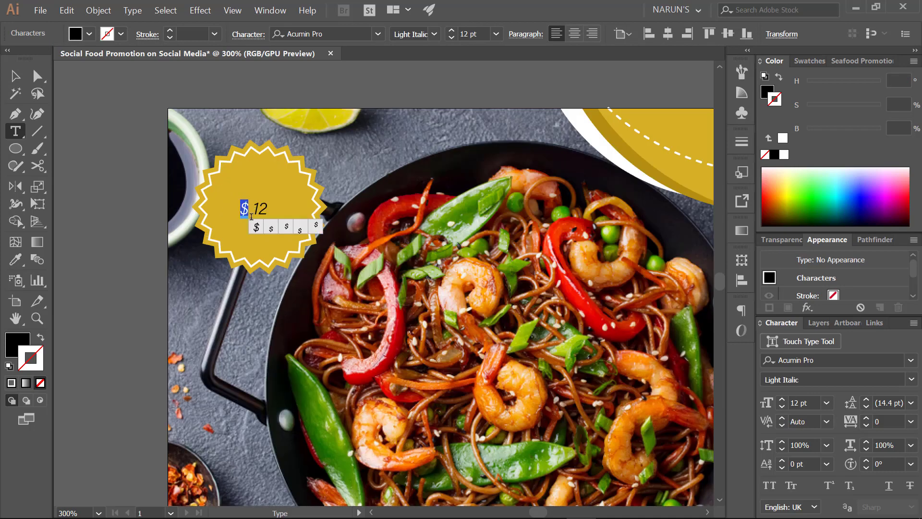
left_click(829, 487)
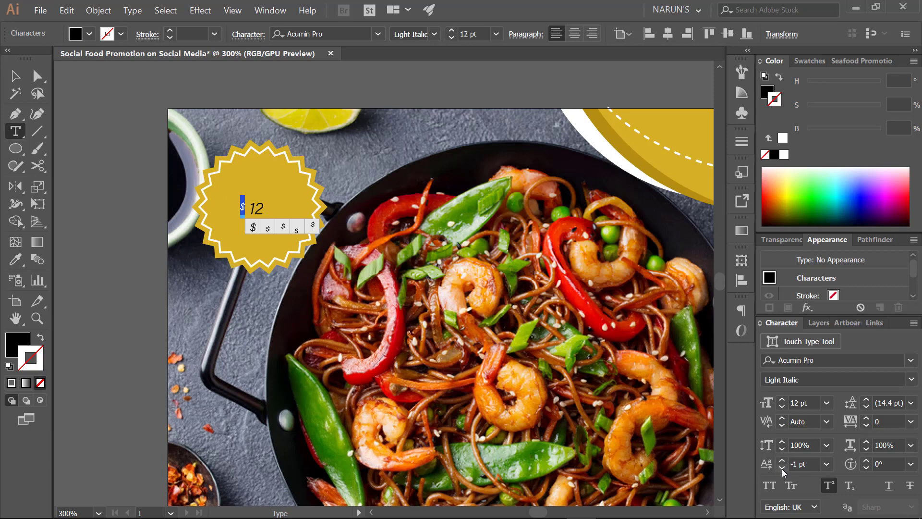
key("ctrl+shift+period")
key("ctrl+shift+period")
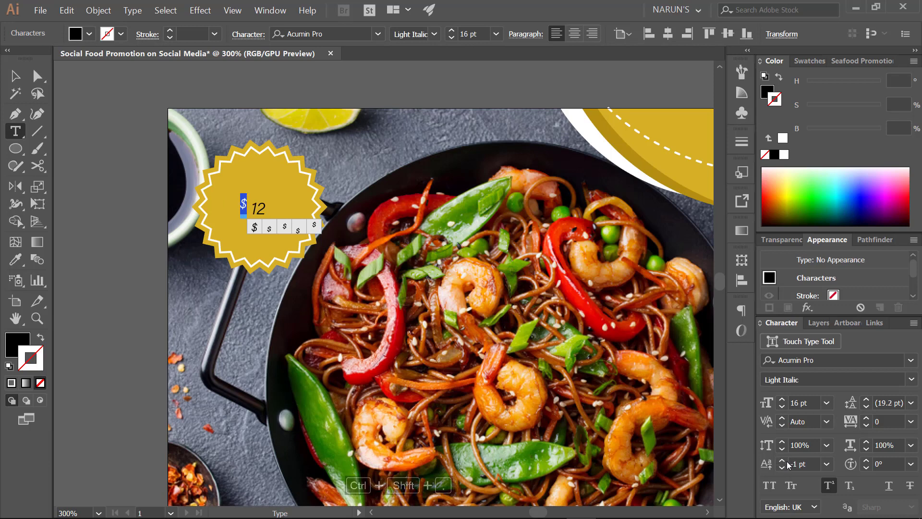
left_click(783, 469)
Tighten the kerning between the dollar sign and the 12 to -180, and enlarge the price text to fill the badge.
left_click(252, 208)
key("alt+Left")
key("alt+Left")
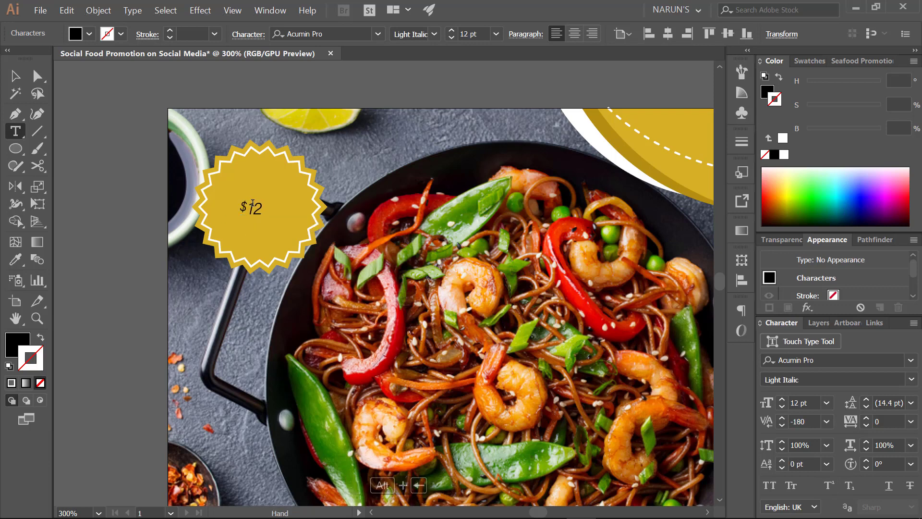
key("Escape")
left_click_drag(262, 208, 277, 220)
Change the price text to Acumin Pro Condensed Bold and adjust its size and position to fit the badge.
left_click(435, 34)
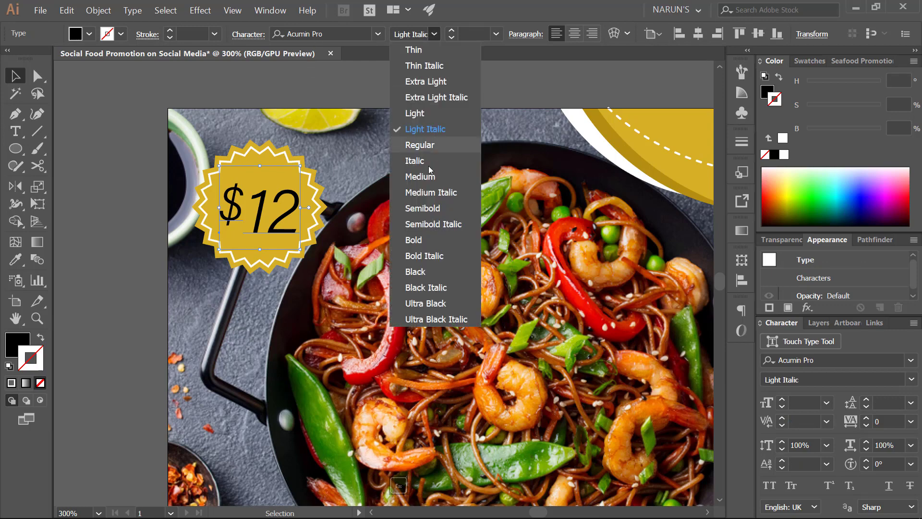
left_click(430, 274)
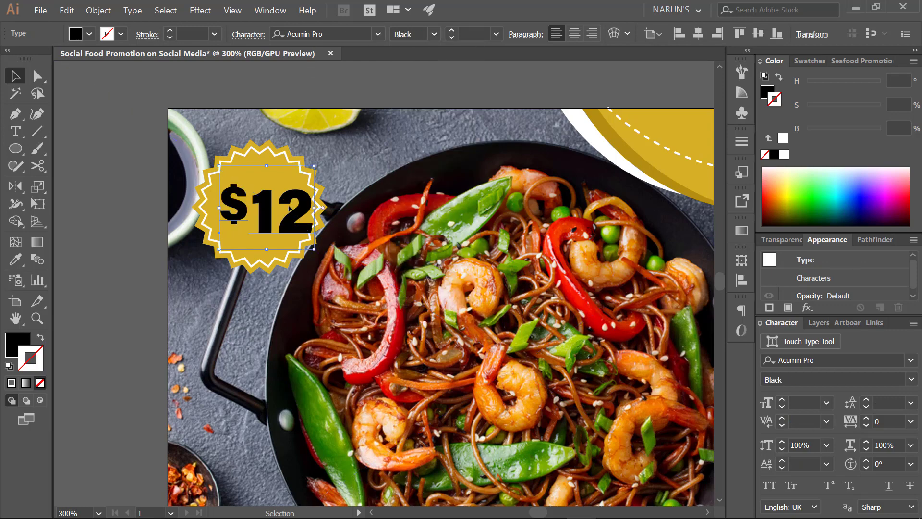
left_click(378, 34)
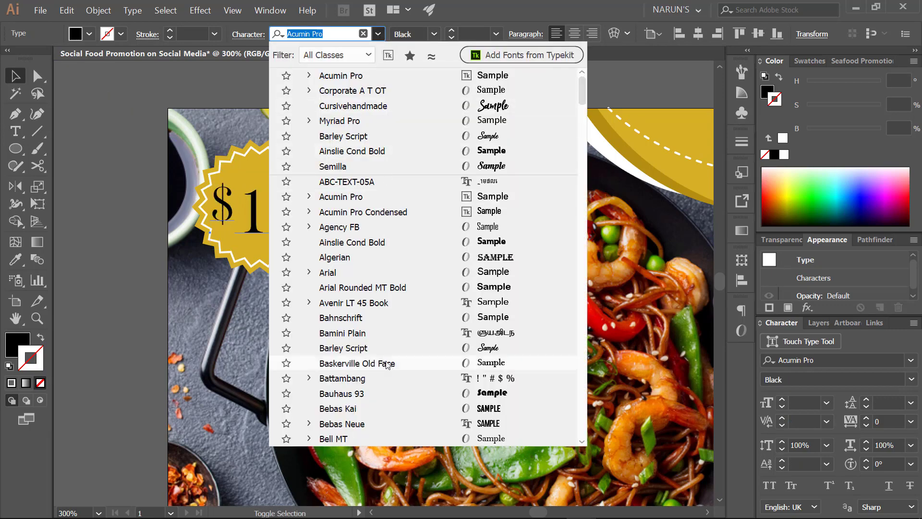
type("ad")
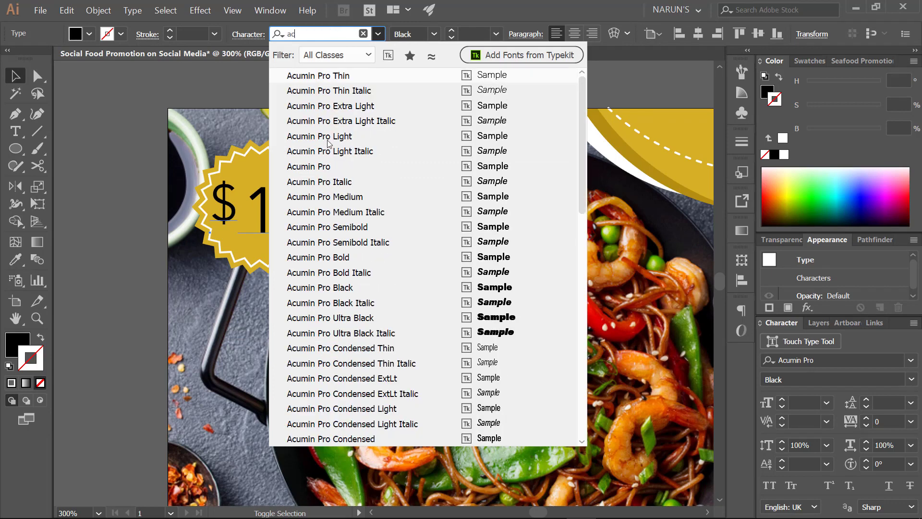
scroll(370, 410, "down", 2)
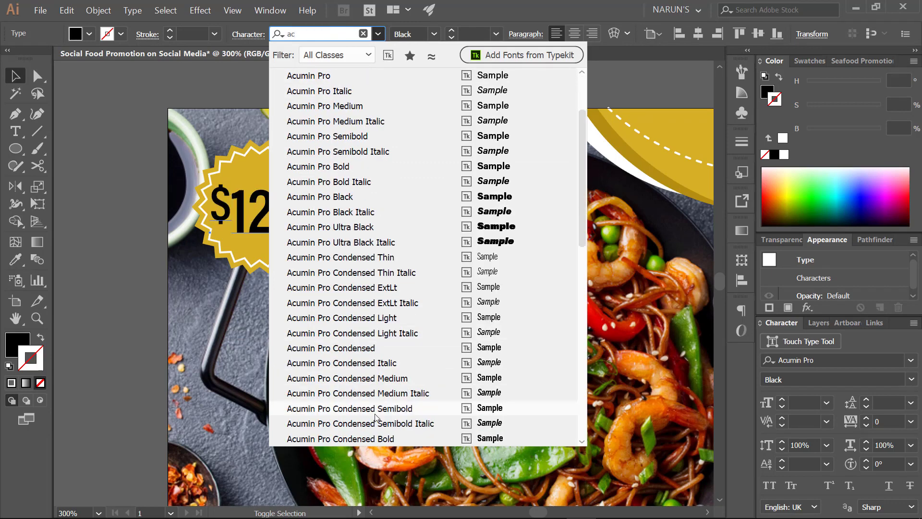
left_click(379, 439)
mouse_move(273, 222)
left_mouse_down()
mouse_move(294, 222)
mouse_move(283, 228)
mouse_move(303, 208)
mouse_move(287, 212)
left_mouse_up()
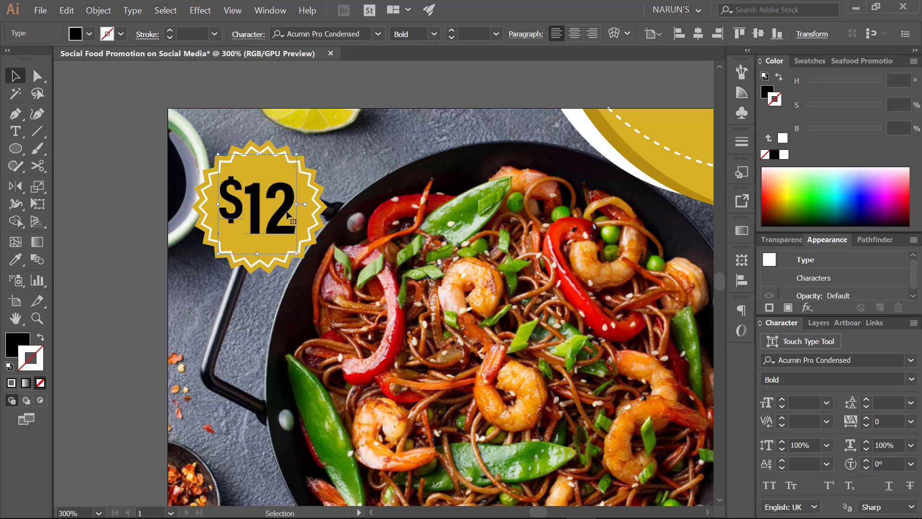
Fill the price text with white.
key("ctrl+minus")
key("ctrl+minus")
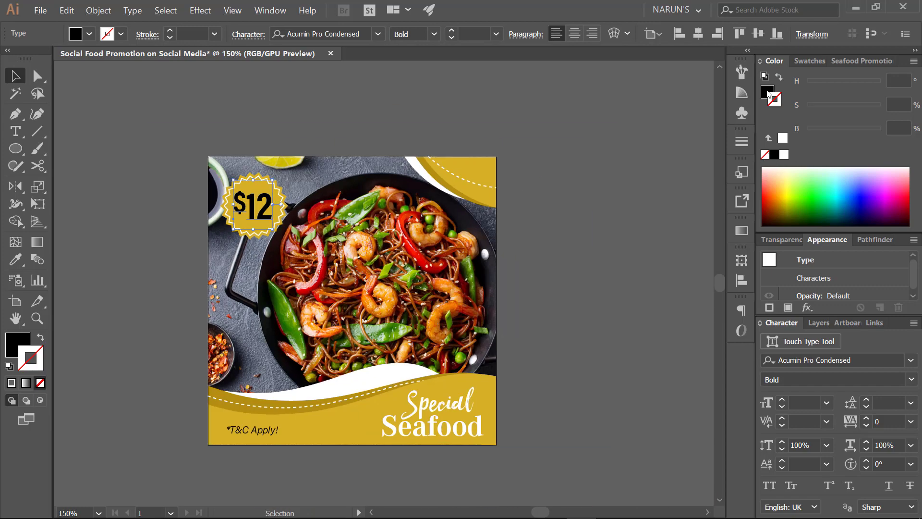
left_click(768, 93)
left_click(785, 155)
Set only the dollar sign of the price to the Medium font style.
scroll(237, 212, "up", 1)
double_click(247, 193)
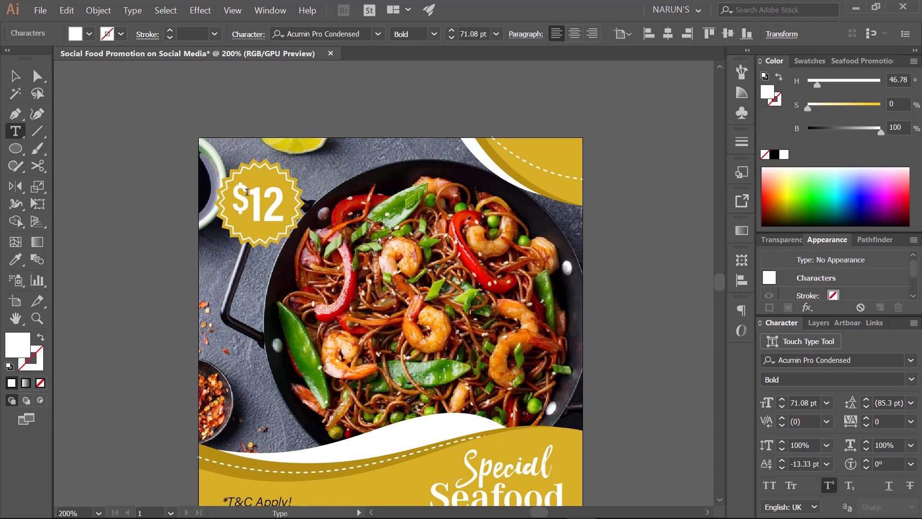
left_click_drag(247, 193, 232, 197)
left_click(434, 34)
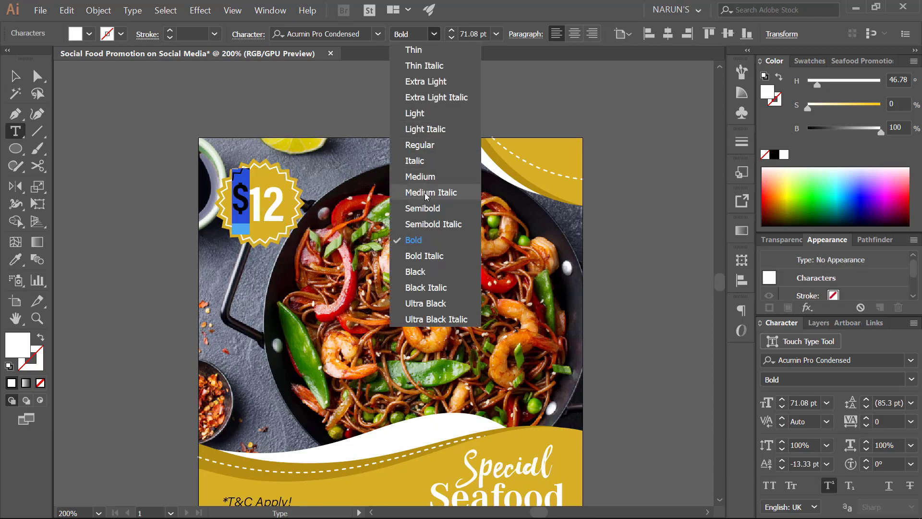
left_click(421, 176)
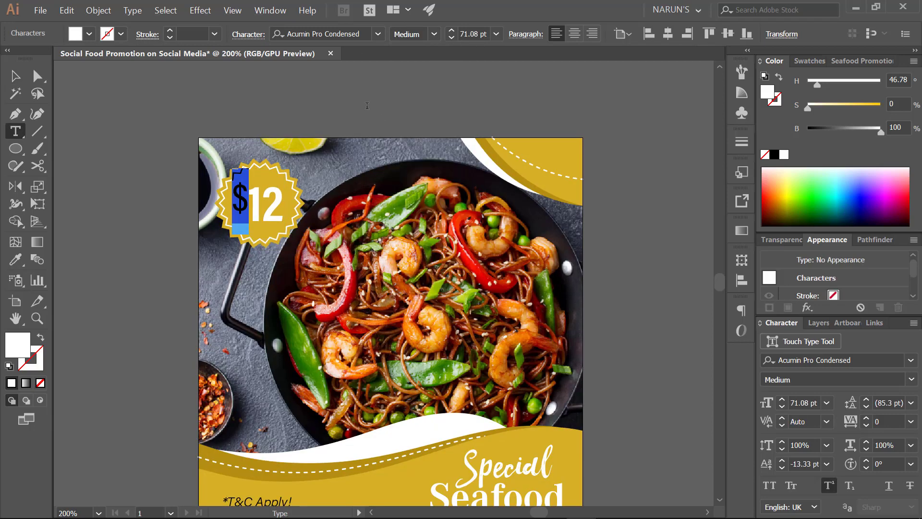
Reduce the dollar sign to 57.08 pt and set its baseline shift to -8 pt.
left_click(782, 468)
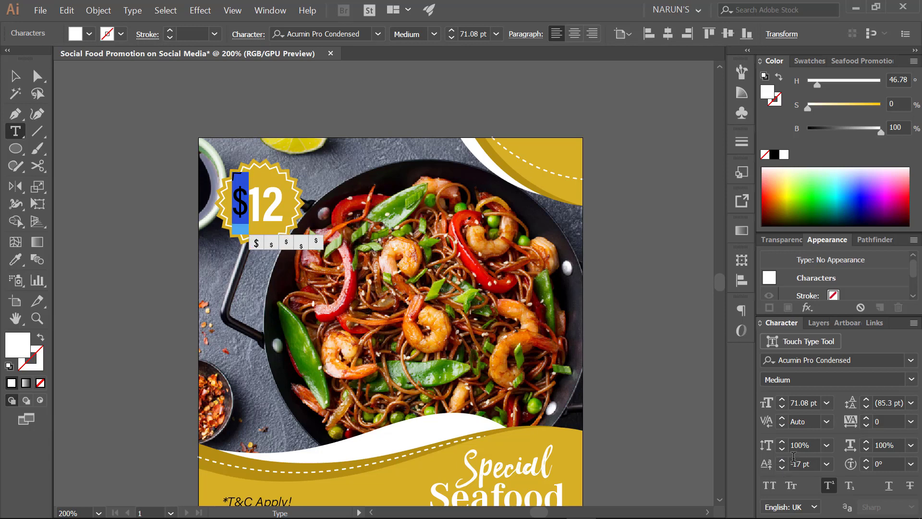
key("ctrl+shift+comma")
key("ctrl+shift+comma")
key("ctrl+shift+comma")
key("ctrl+shift+comma")
key("ctrl+shift+comma")
key("ctrl+shift+comma")
key("ctrl+shift+comma")
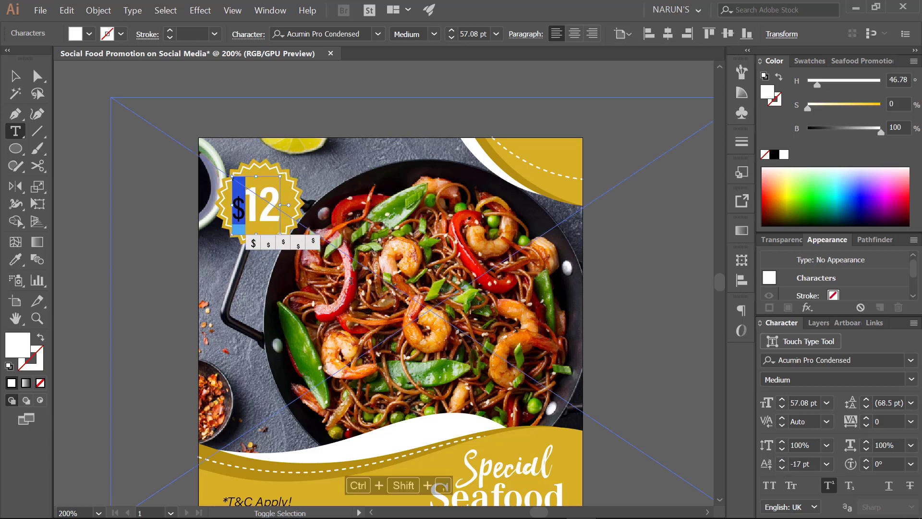
left_click(782, 460)
left_click(782, 460)
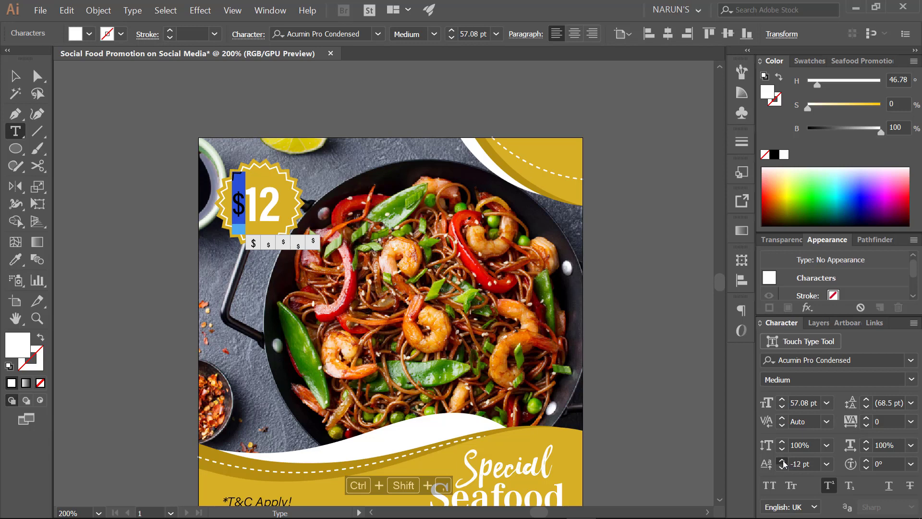
left_click(782, 460)
left_click(782, 460)
left_click(782, 460)
left_click(781, 460)
Widen the kerning between the dollar sign and the 12 to 40.
left_click(244, 196)
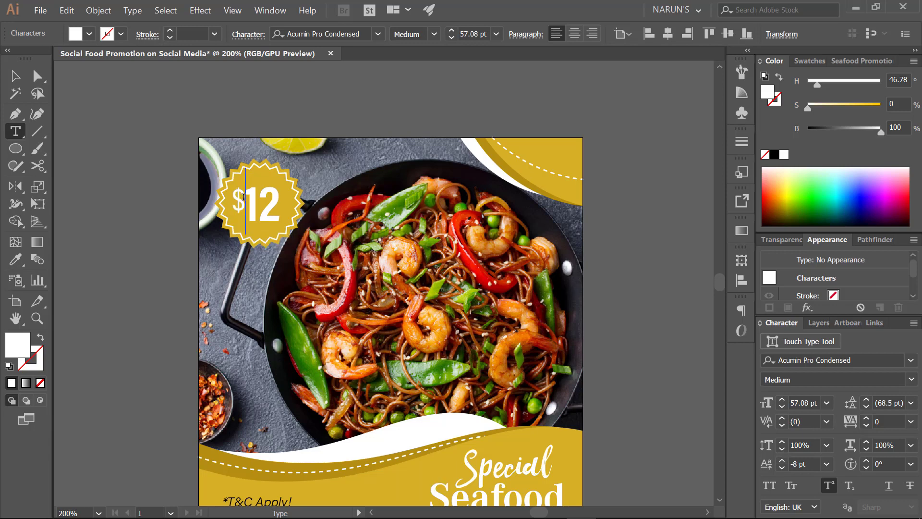
key("alt+Right")
key("alt+Right")
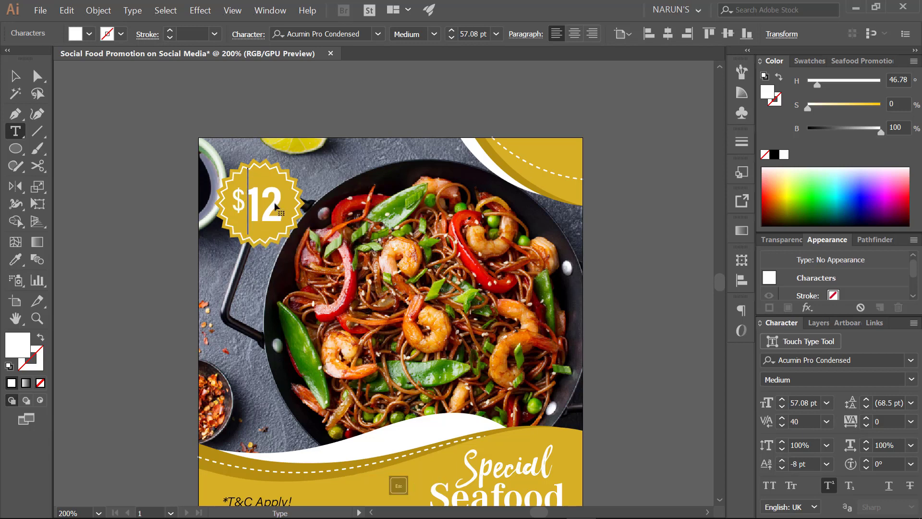
key("Escape")
Review the whole post at 200% in full-screen mode with the panels hidden and nothing selected.
key("ctrl+minus")
left_click(195, 239)
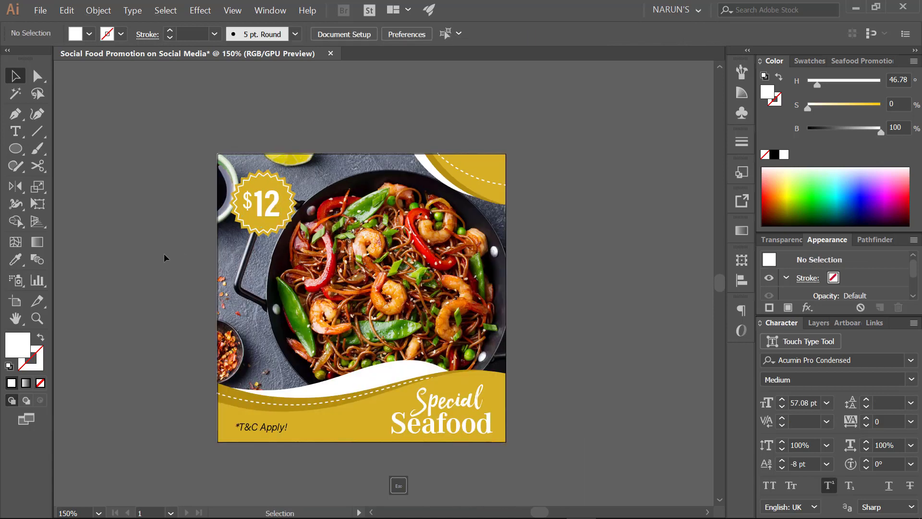
left_click_drag(163, 252, 149, 229)
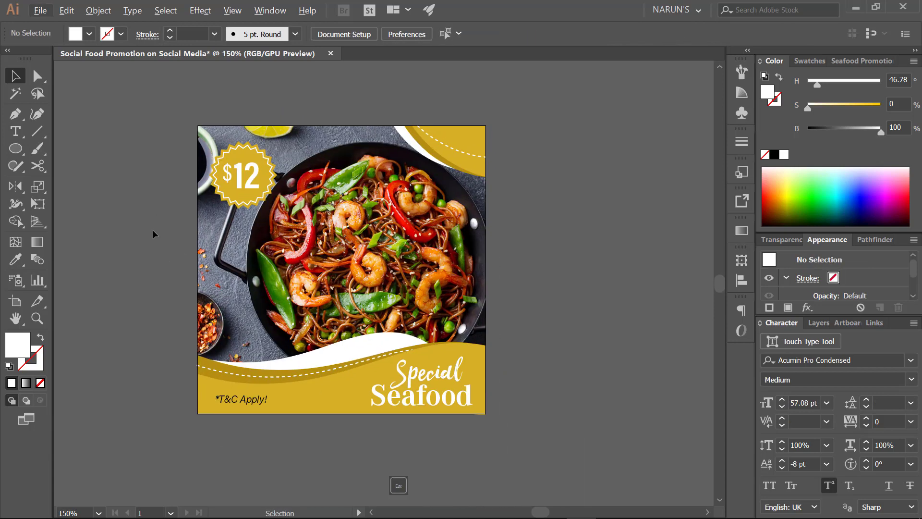
key("Tab")
left_click(607, 128)
key("Tab")
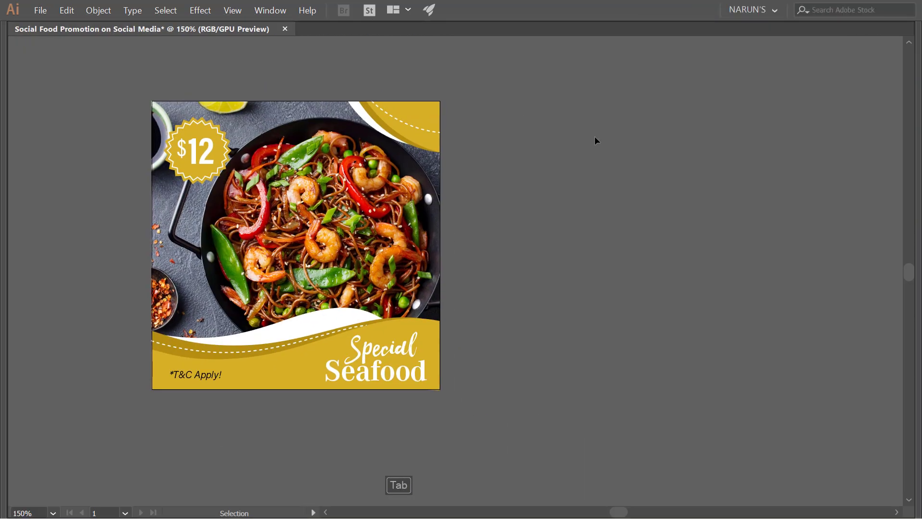
key("f")
scroll(448, 184, "up", 1)
scroll(449, 186, "up", 1)
left_click_drag(336, 211, 529, 209)
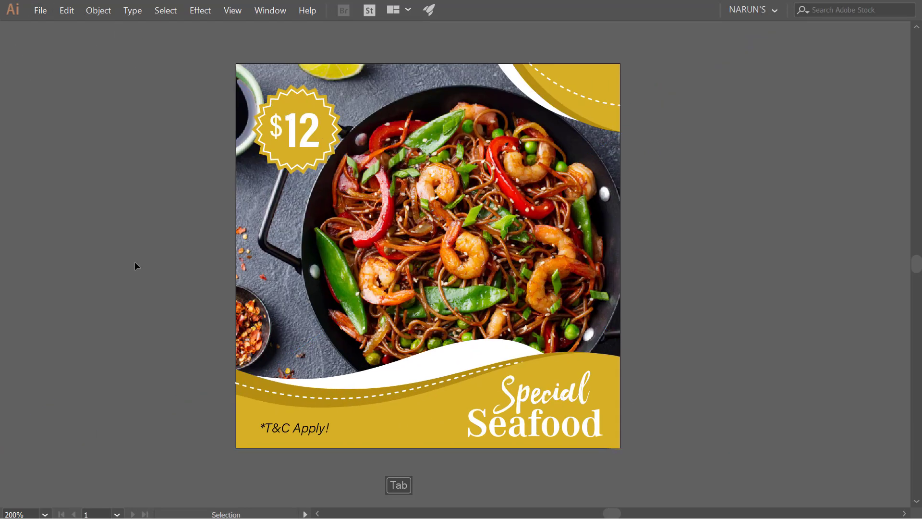
left_click_drag(135, 266, 130, 273)
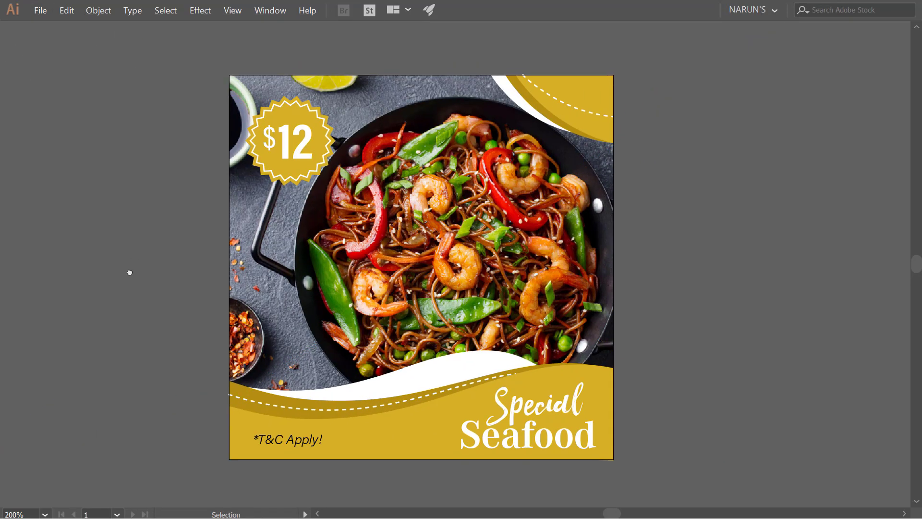